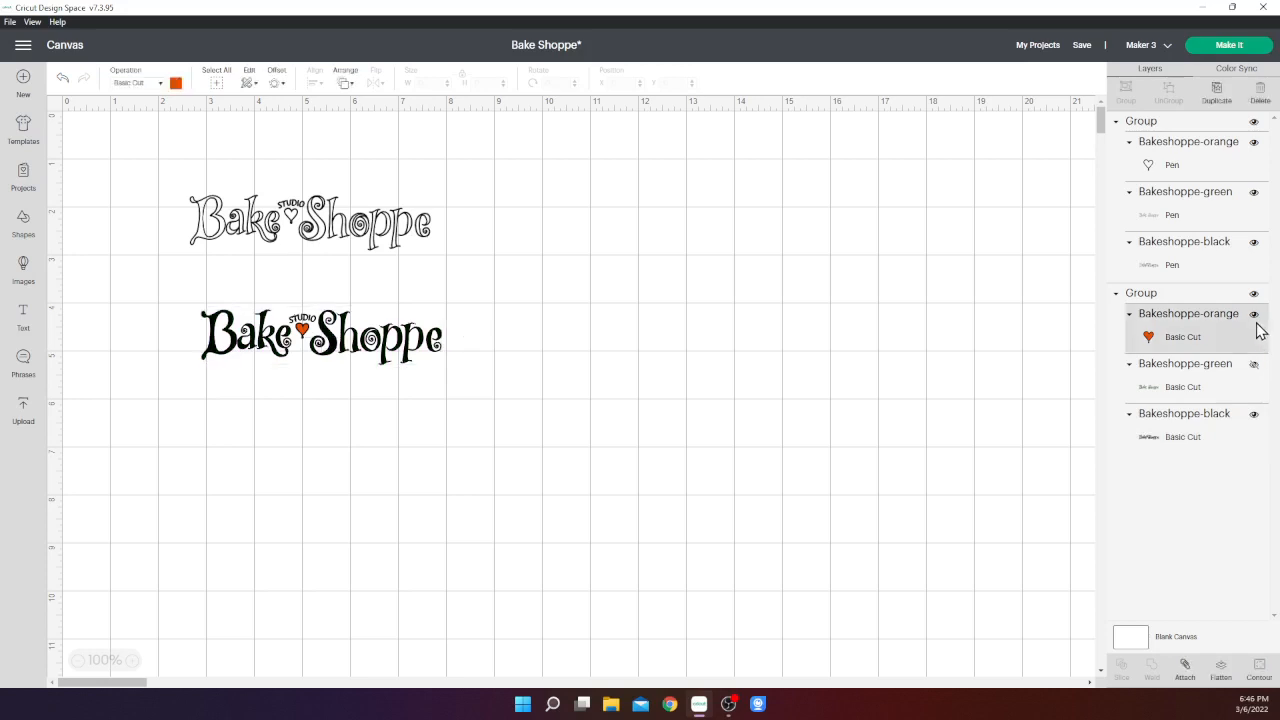
- Toggle the orange heart layer's visibility off and on, and show the green layer of the Basic Cut logo group
{"action": "left_click", "coordinate": [1255, 318]}
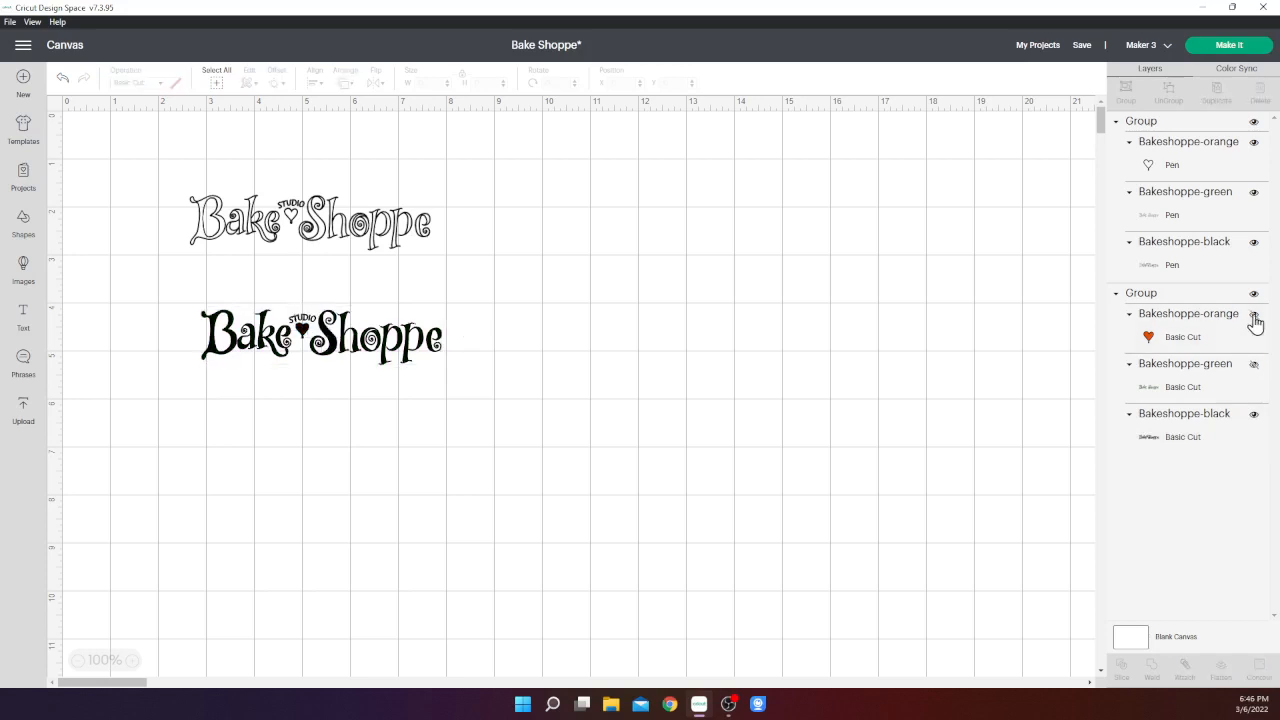
{"action": "left_click", "coordinate": [1255, 318]}
{"action": "left_click", "coordinate": [1253, 368]}
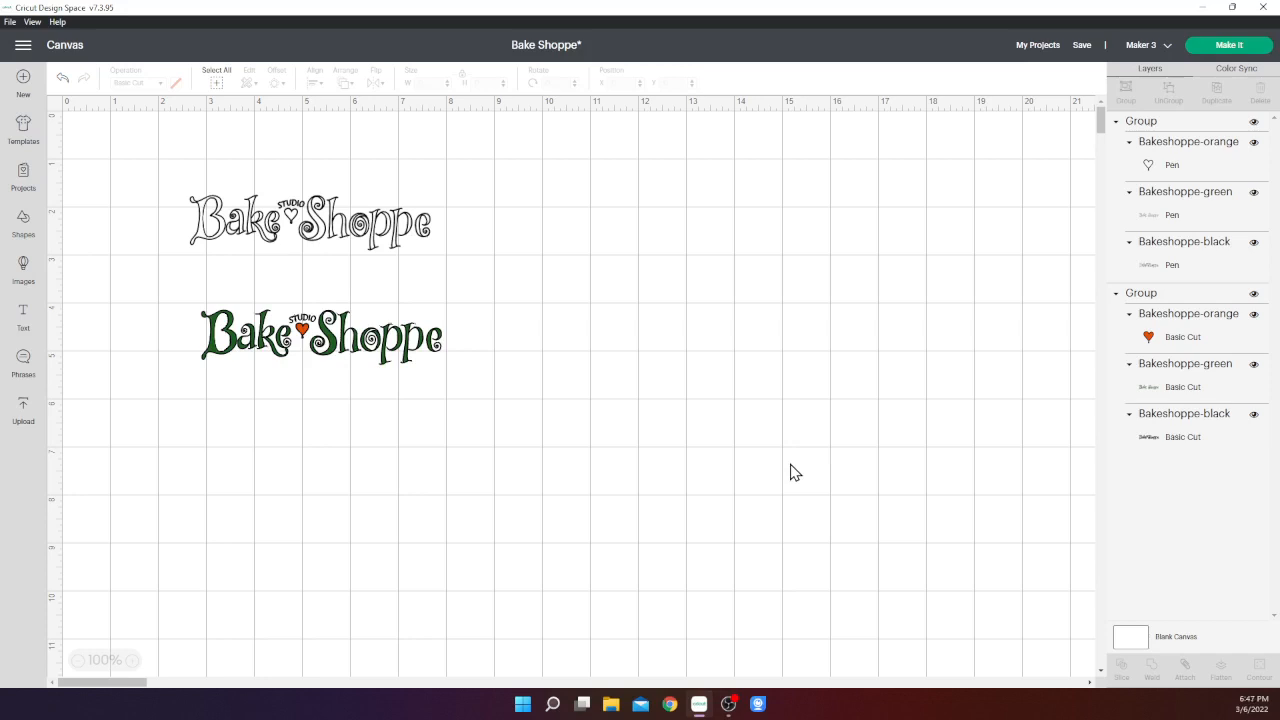
- Examine the individual black, green and orange layers of the filled Basic Cut logo and the Pen outline logo
{"action": "left_click", "coordinate": [1167, 414]}
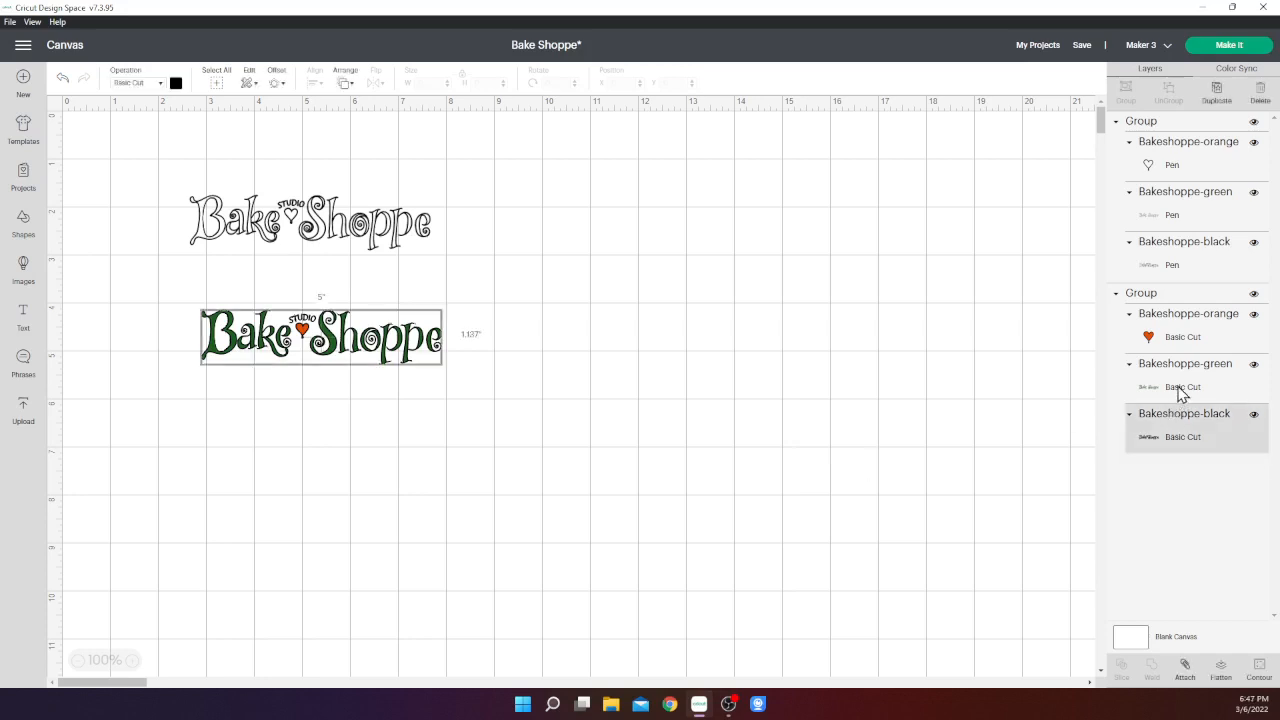
{"action": "left_click", "coordinate": [1180, 389]}
{"action": "left_click", "coordinate": [1197, 337]}
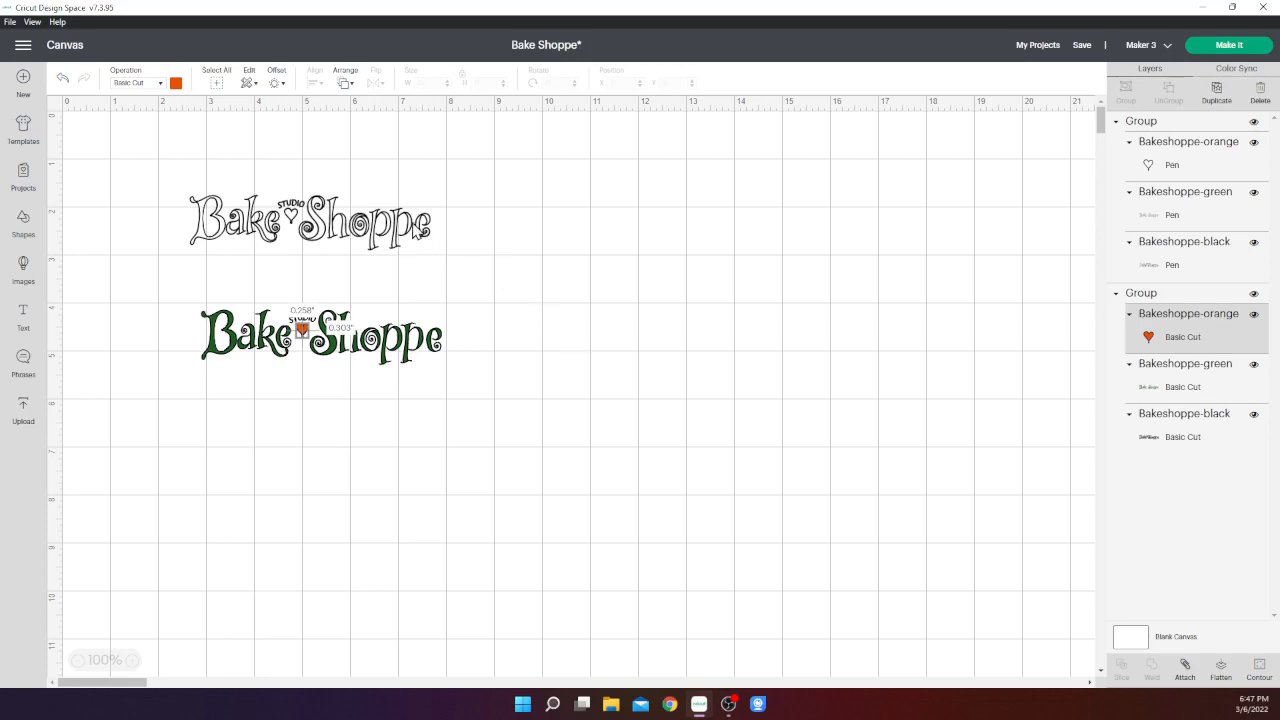
{"action": "left_click", "coordinate": [413, 222]}
{"action": "left_click", "coordinate": [1198, 248]}
{"action": "left_click", "coordinate": [1203, 210]}
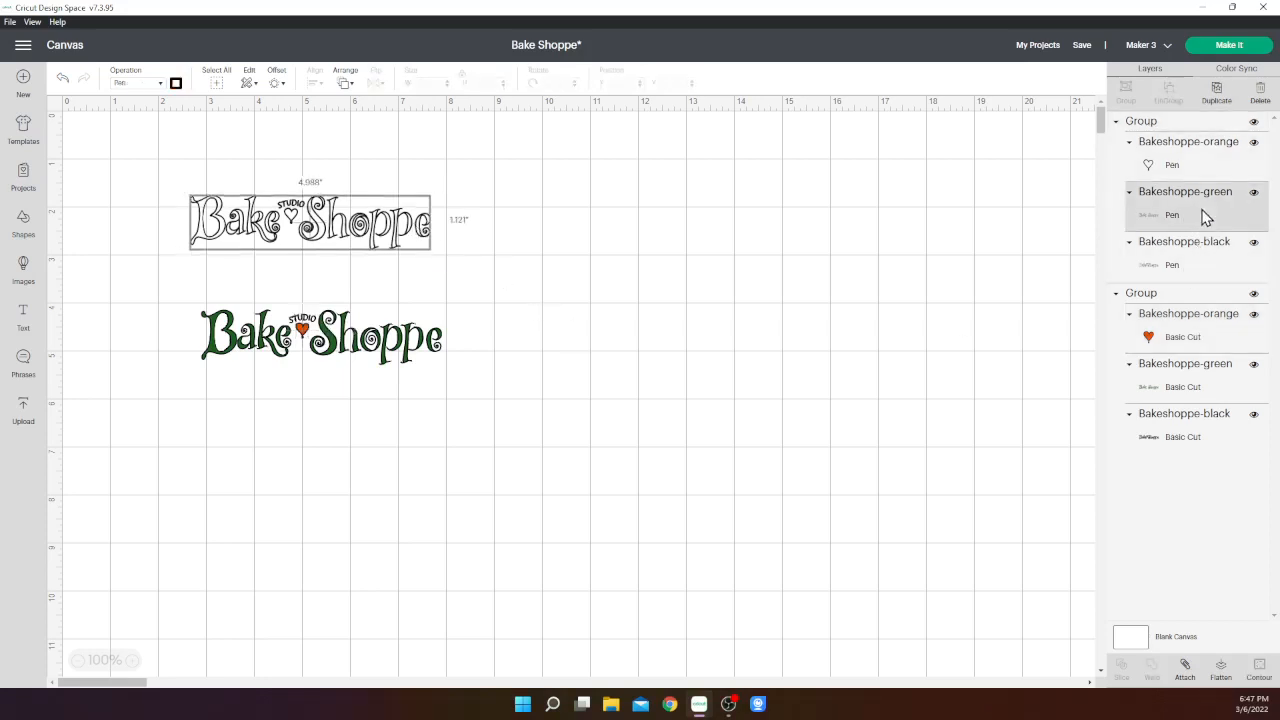
{"action": "left_click", "coordinate": [1208, 174]}
{"action": "left_click", "coordinate": [1200, 216]}
{"action": "left_click", "coordinate": [1197, 264]}
{"action": "left_click", "coordinate": [1200, 228]}
- Check the green and black layers of the Pen logo group by hiding and showing each one
{"action": "left_click", "coordinate": [1254, 194]}
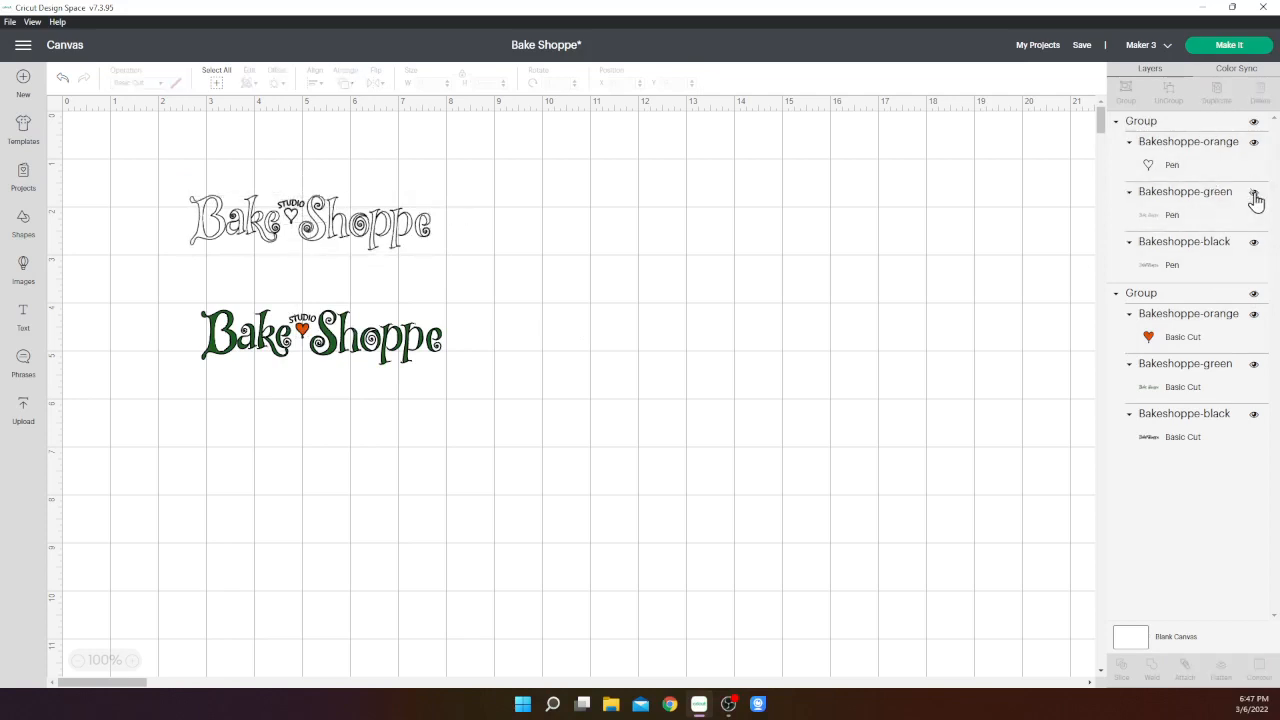
{"action": "left_click", "coordinate": [1254, 243]}
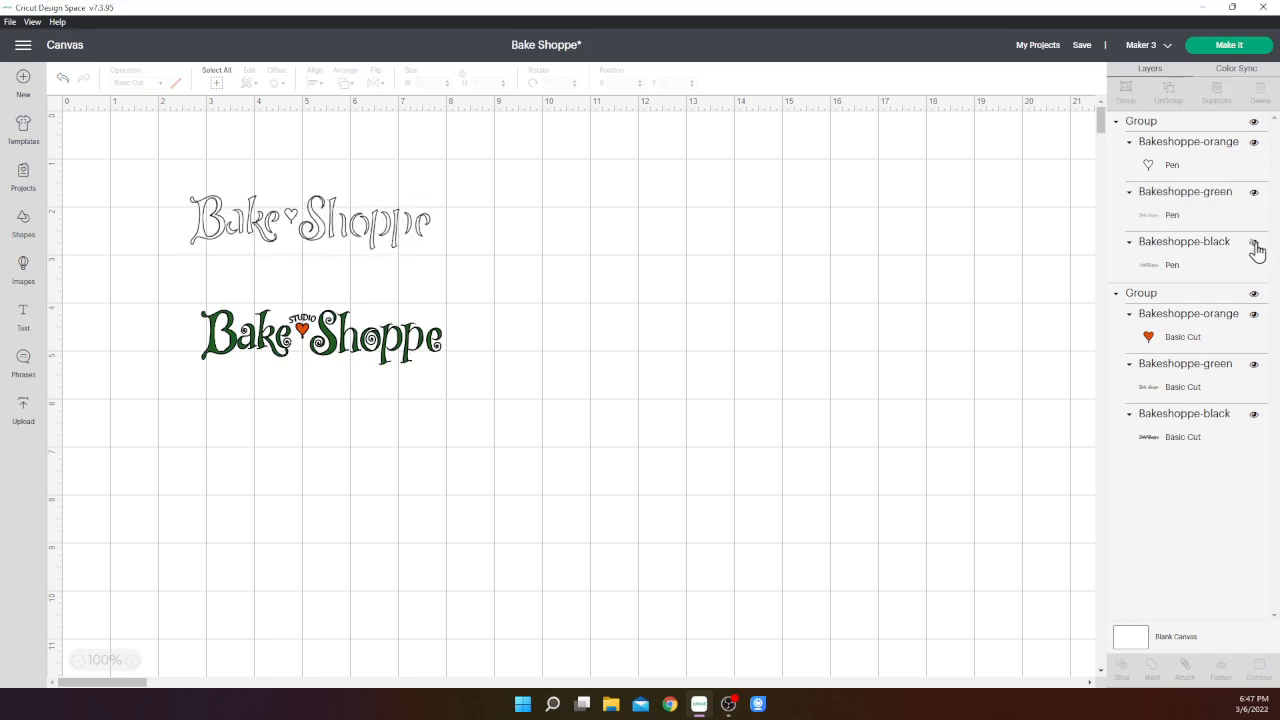
{"action": "left_click", "coordinate": [1255, 244]}
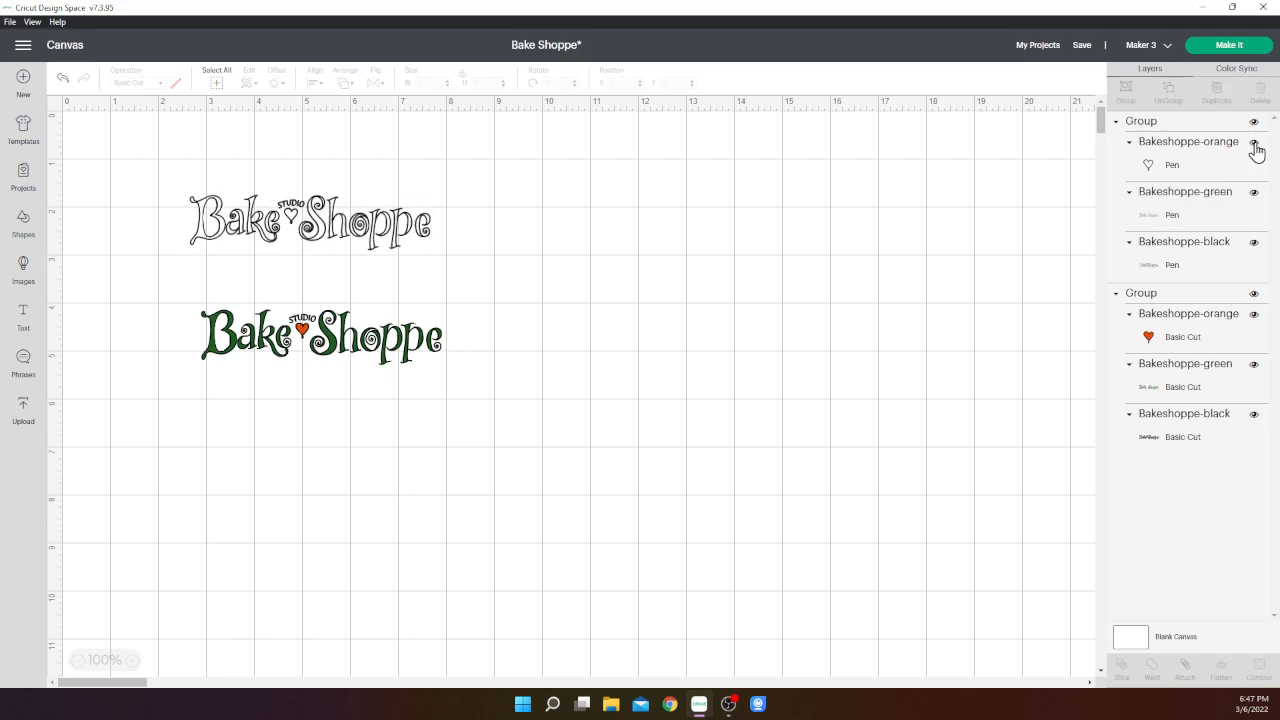
- Delete the Pen outline logo group and hide the remaining Basic Cut logo group
{"action": "left_click", "coordinate": [1174, 121]}
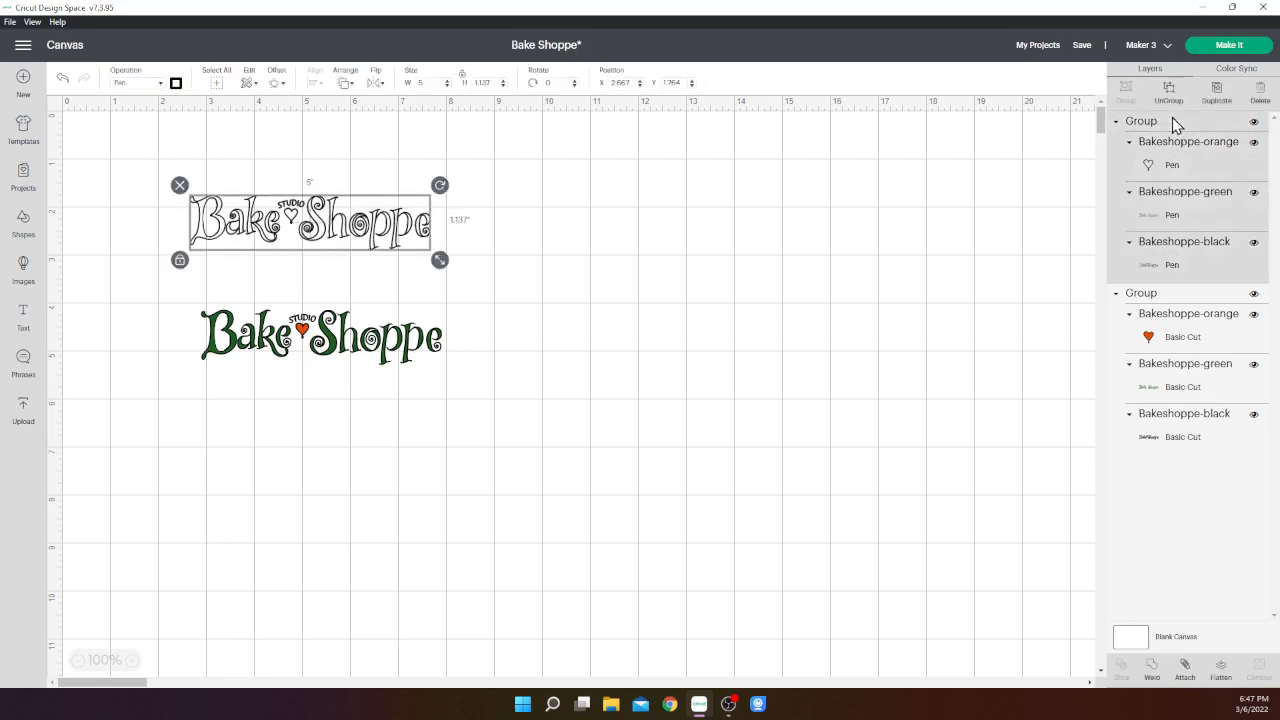
{"action": "left_click", "coordinate": [1262, 94]}
{"action": "left_click", "coordinate": [390, 350]}
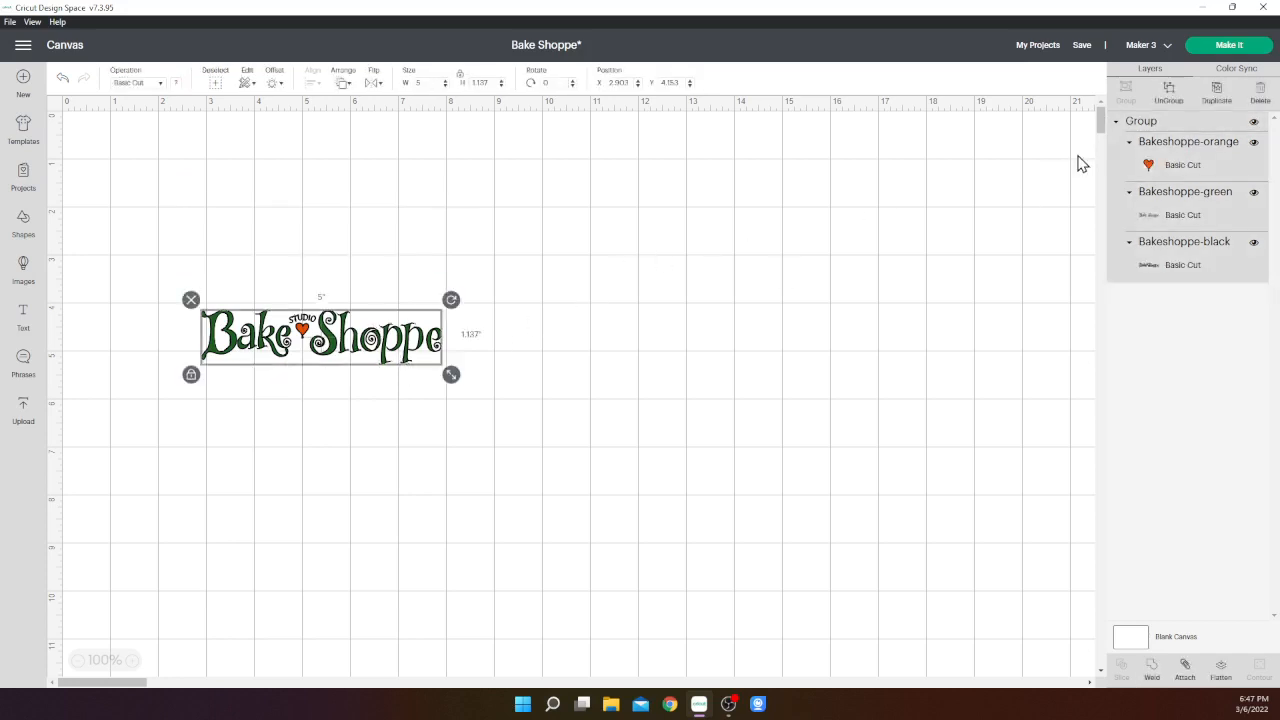
{"action": "left_click", "coordinate": [1254, 122]}
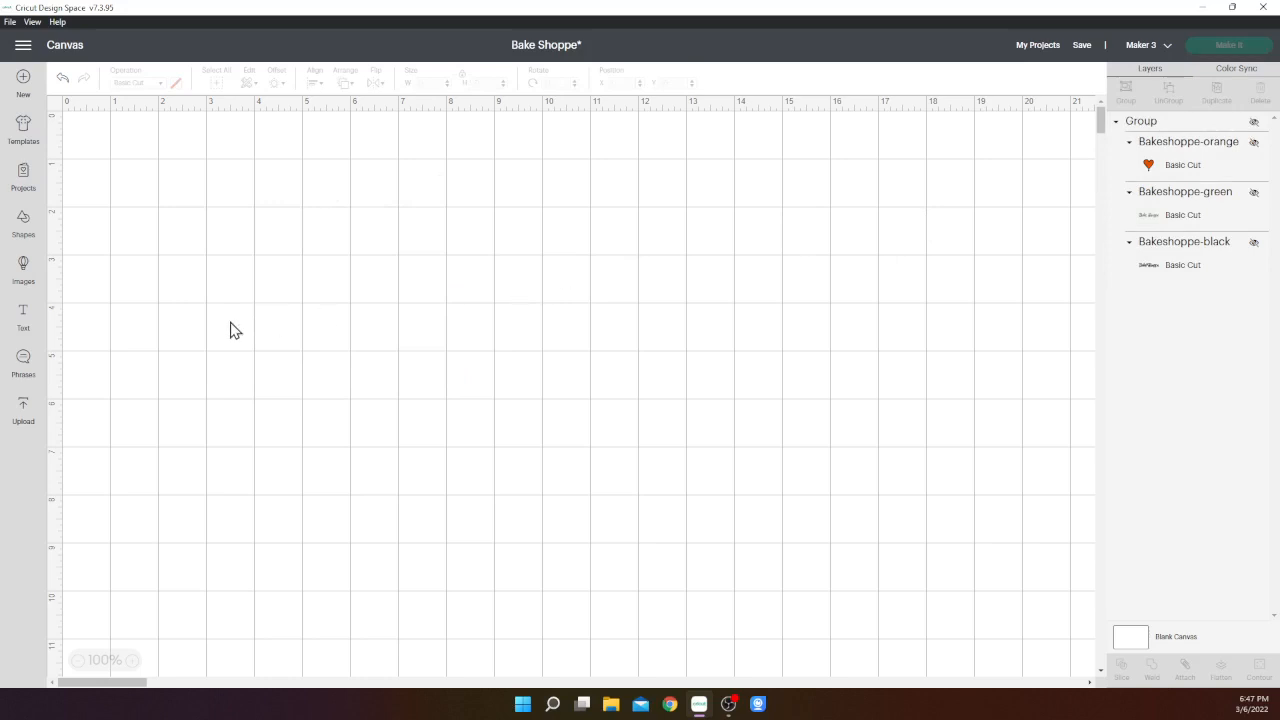
- Import the BakeShoppe2 picture from the Pictures folder as a Complex image and continue to background removal
{"action": "left_click", "coordinate": [23, 410]}
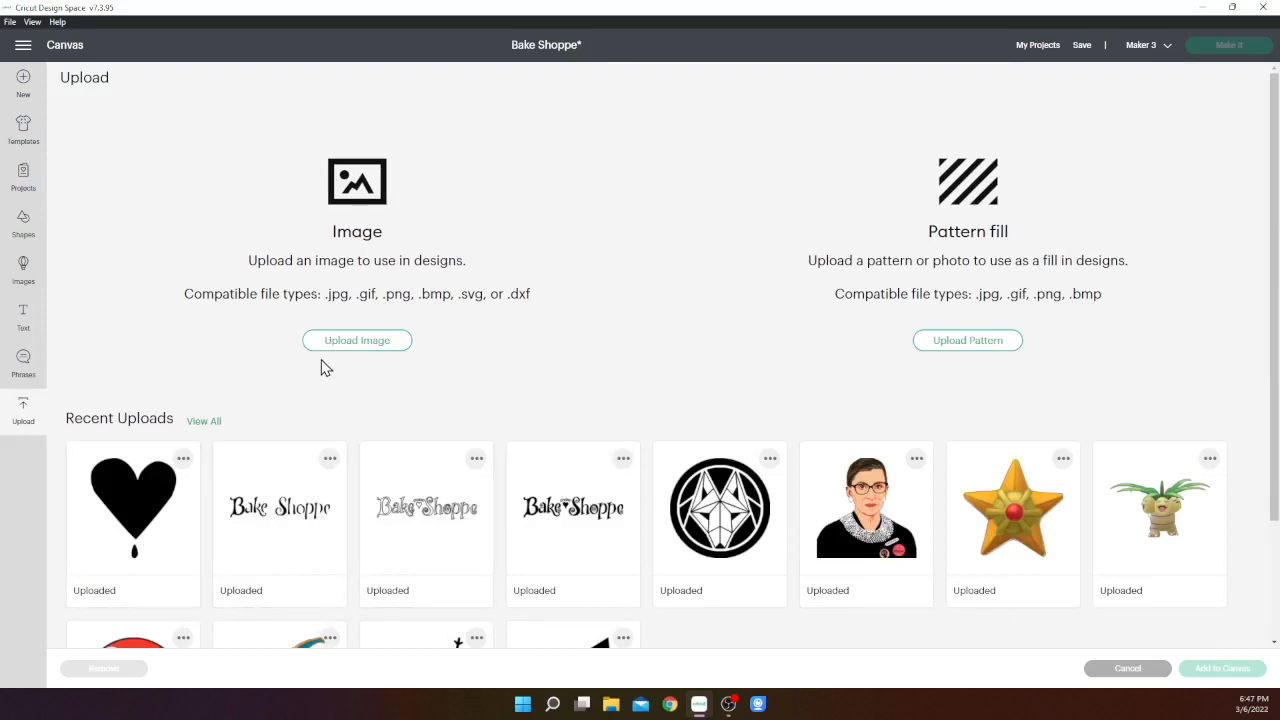
{"action": "left_click", "coordinate": [346, 352]}
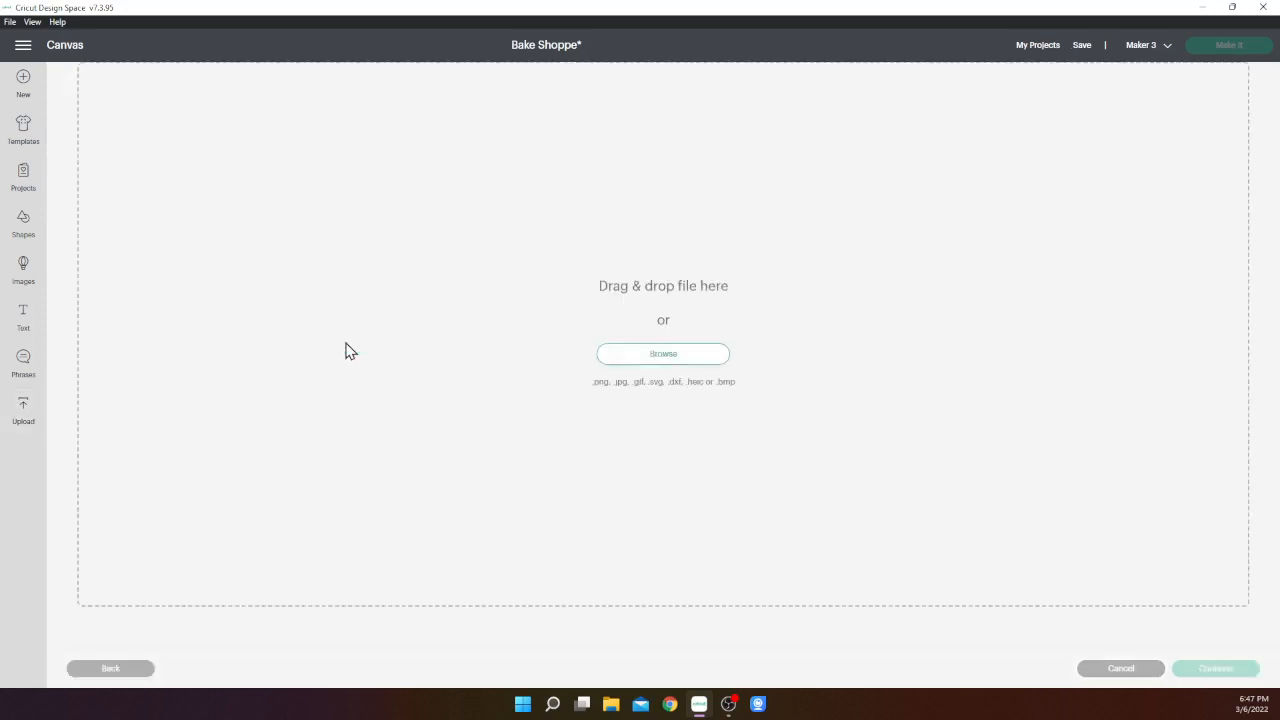
{"action": "left_click", "coordinate": [652, 360]}
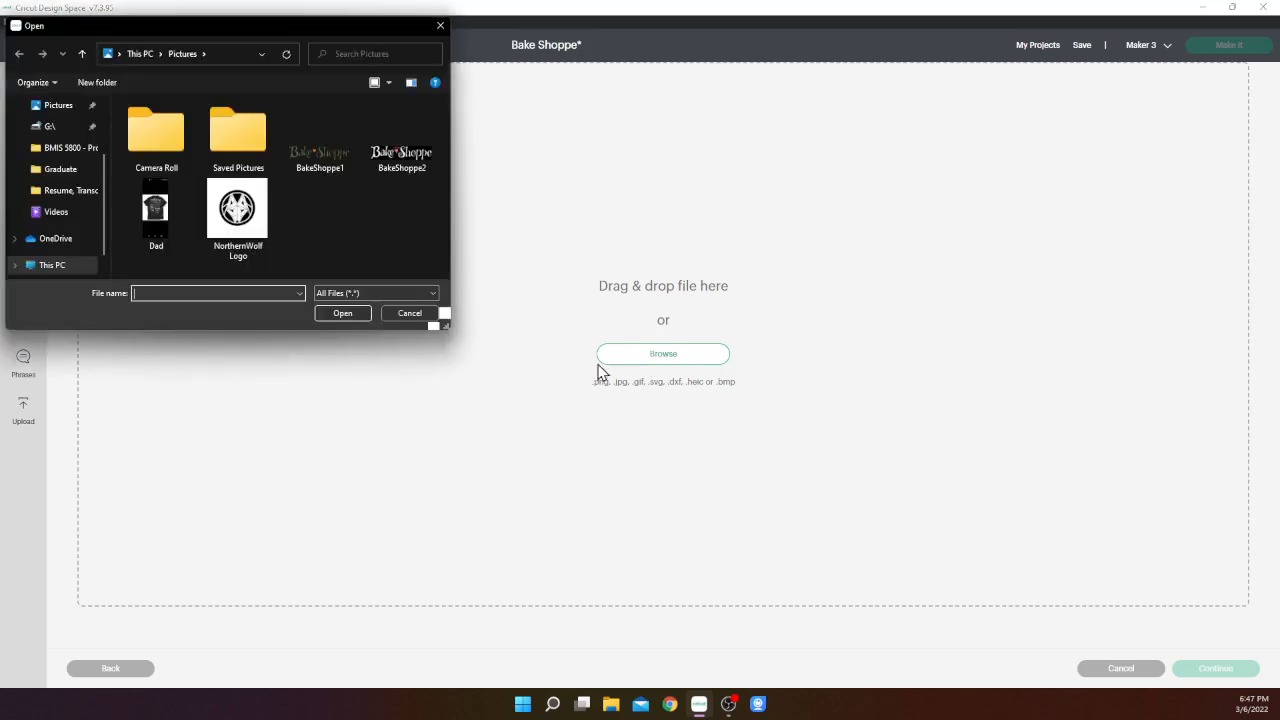
{"action": "left_click", "coordinate": [397, 160]}
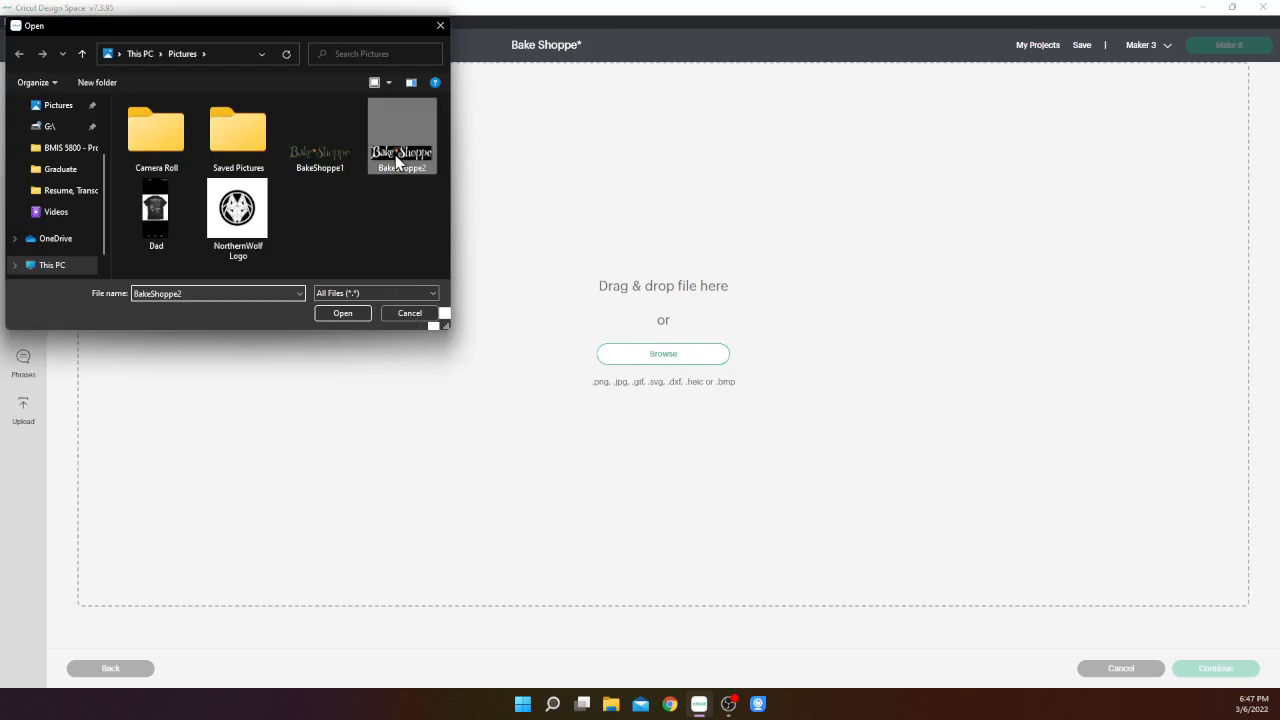
{"action": "left_click", "coordinate": [342, 314]}
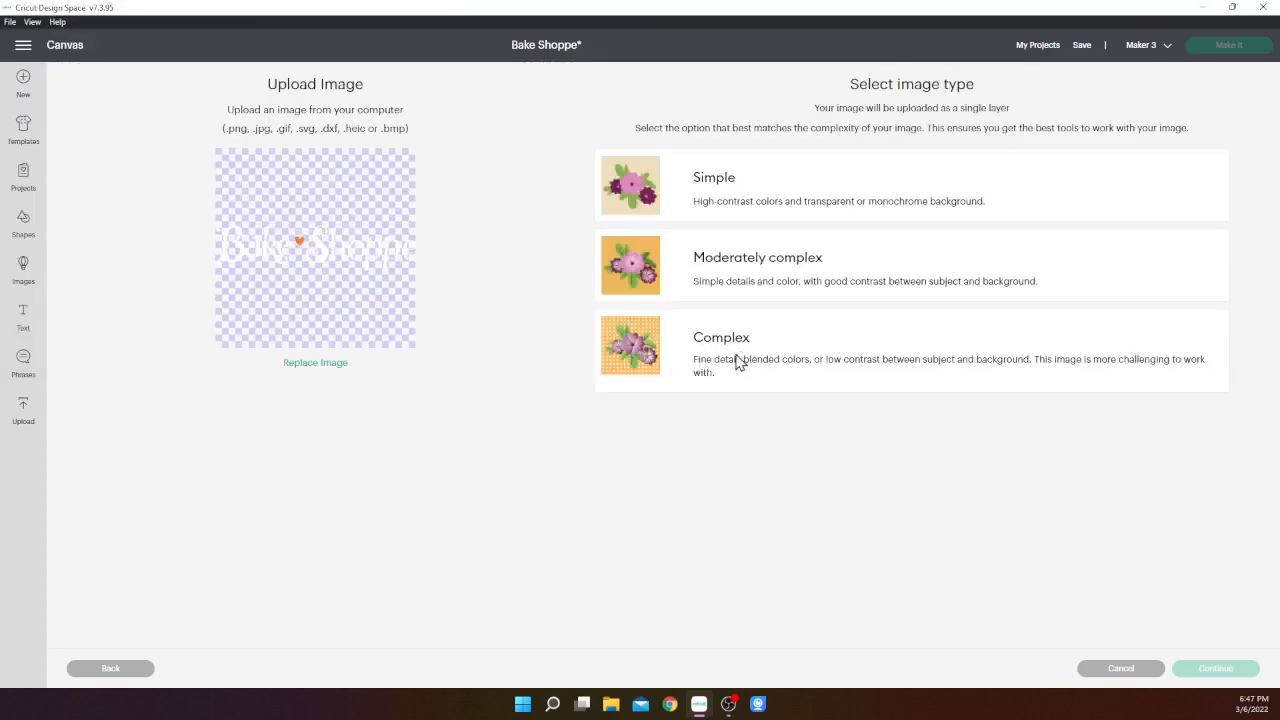
{"action": "left_click", "coordinate": [741, 362]}
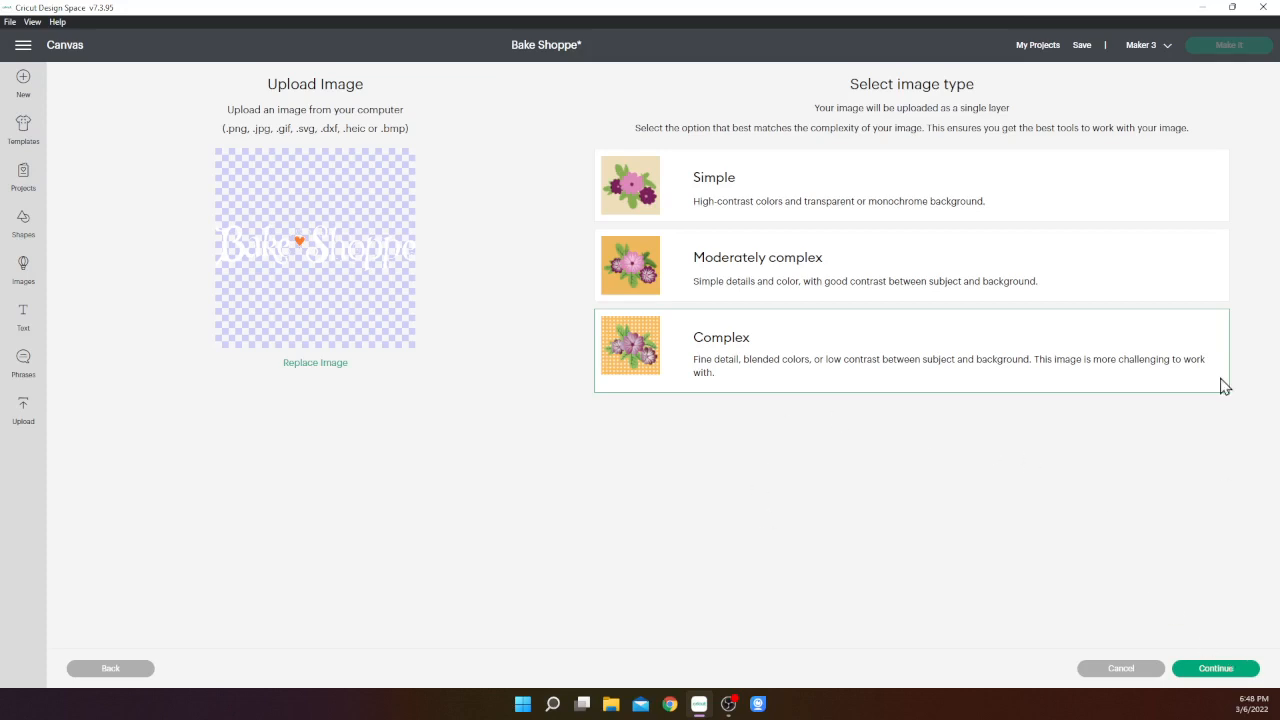
{"action": "left_click", "coordinate": [1230, 669]}
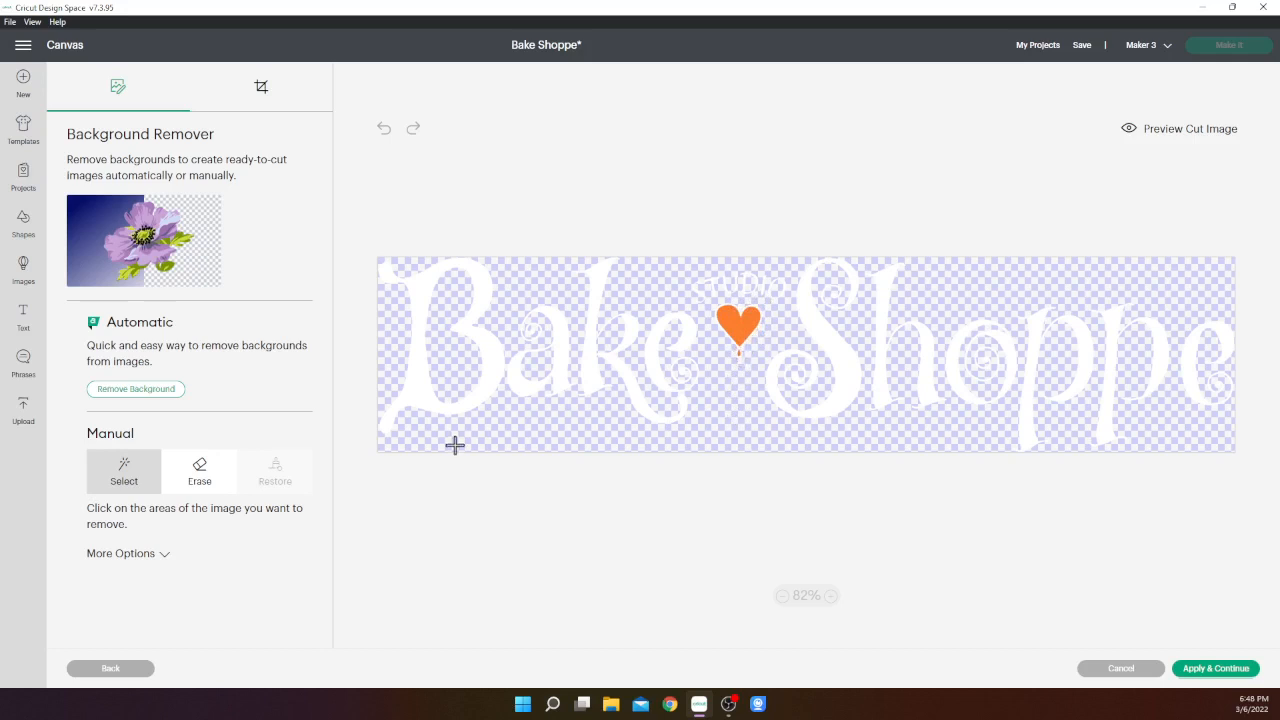
- Erase the orange heart and its drip from the image with the eraser at size 20 and apply the result
{"action": "left_click", "coordinate": [192, 472]}
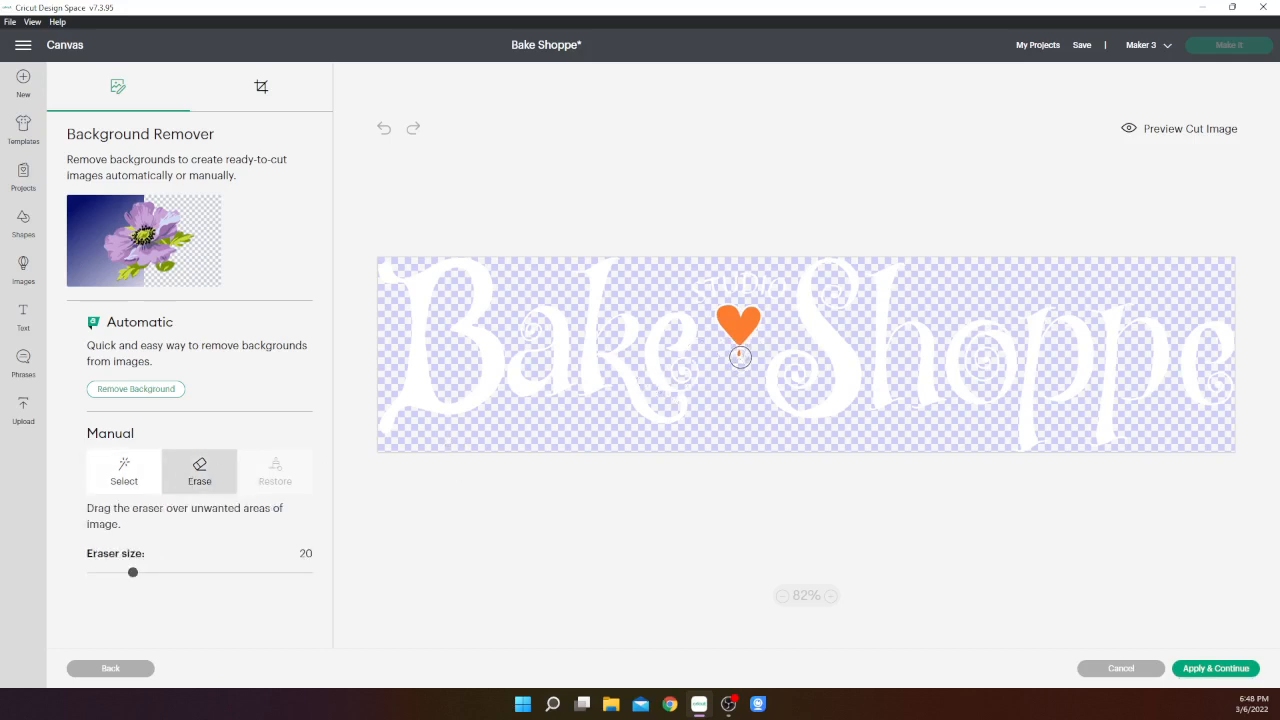
{"action": "mouse_move", "coordinate": [740, 357]}
{"action": "left_mouse_down"}
{"action": "mouse_move", "coordinate": [721, 317]}
{"action": "mouse_move", "coordinate": [755, 313]}
{"action": "mouse_move", "coordinate": [743, 326]}
{"action": "left_mouse_up"}
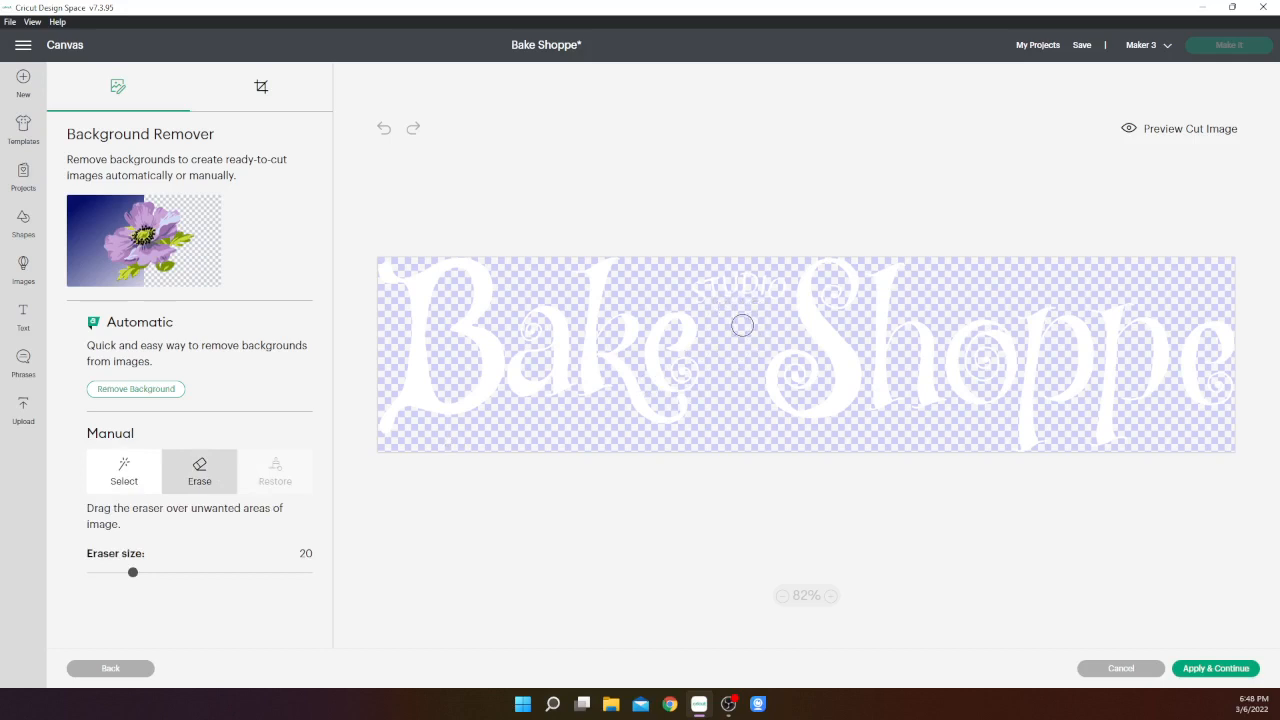
{"action": "left_click", "coordinate": [1215, 668]}
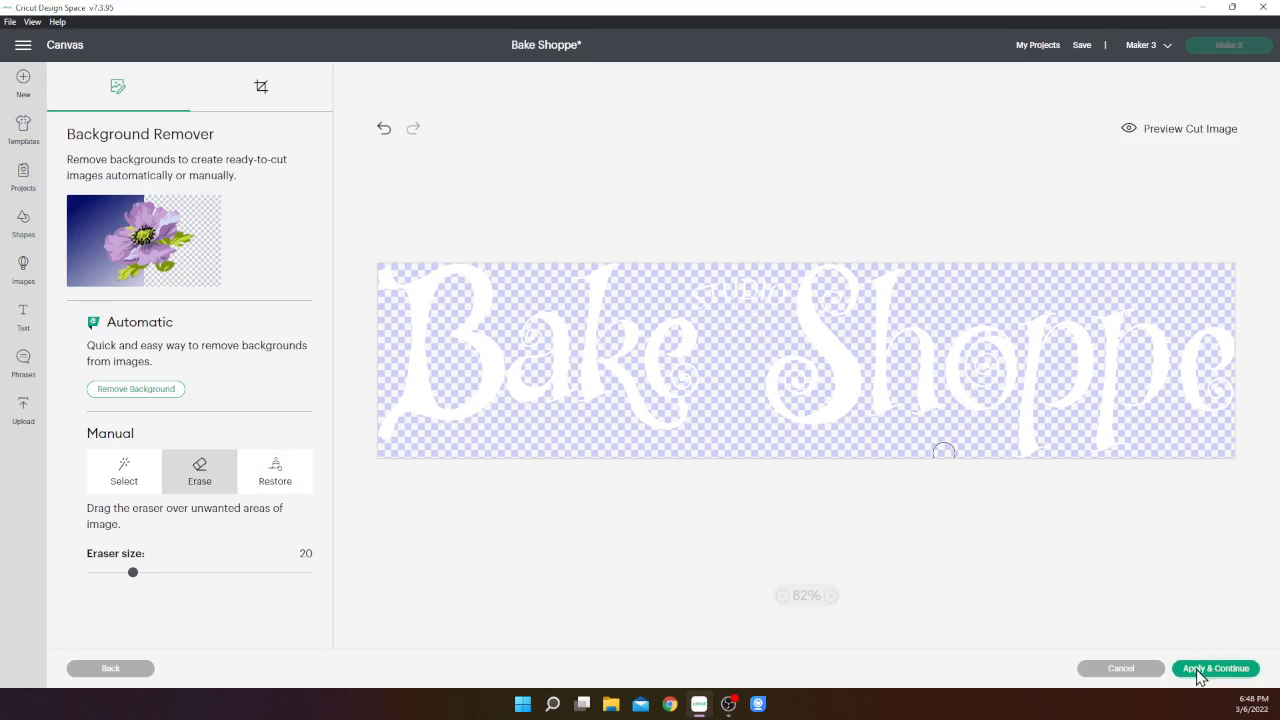
- Name the image BakeShoppe2-Green and upload it as a Cut Image
{"action": "left_click", "coordinate": [1059, 115]}
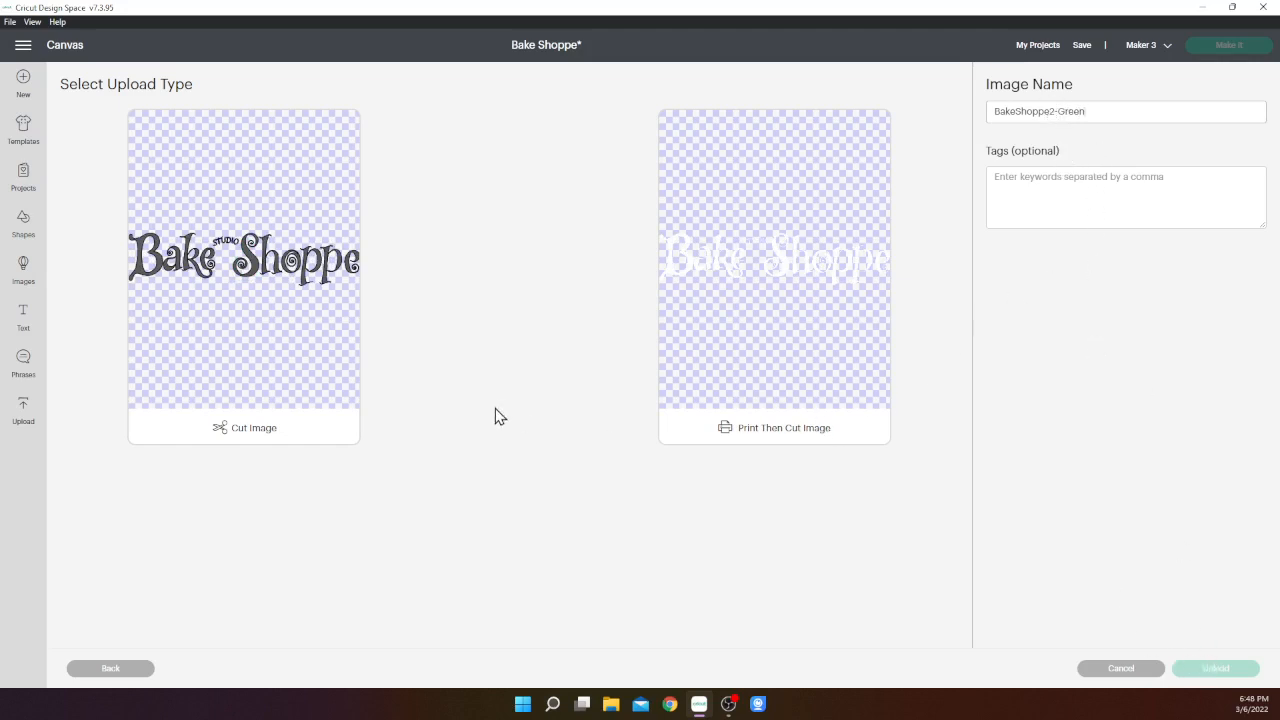
{"action": "left_click", "coordinate": [267, 433]}
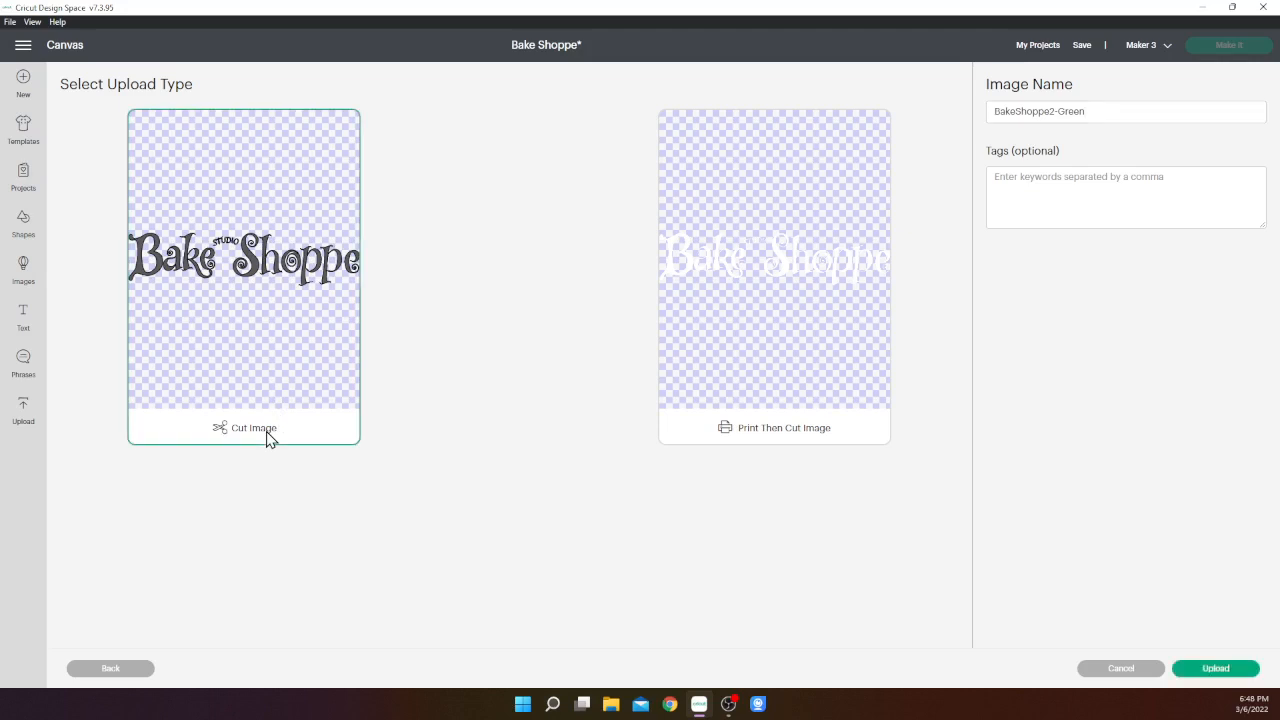
{"action": "left_click", "coordinate": [1249, 670]}
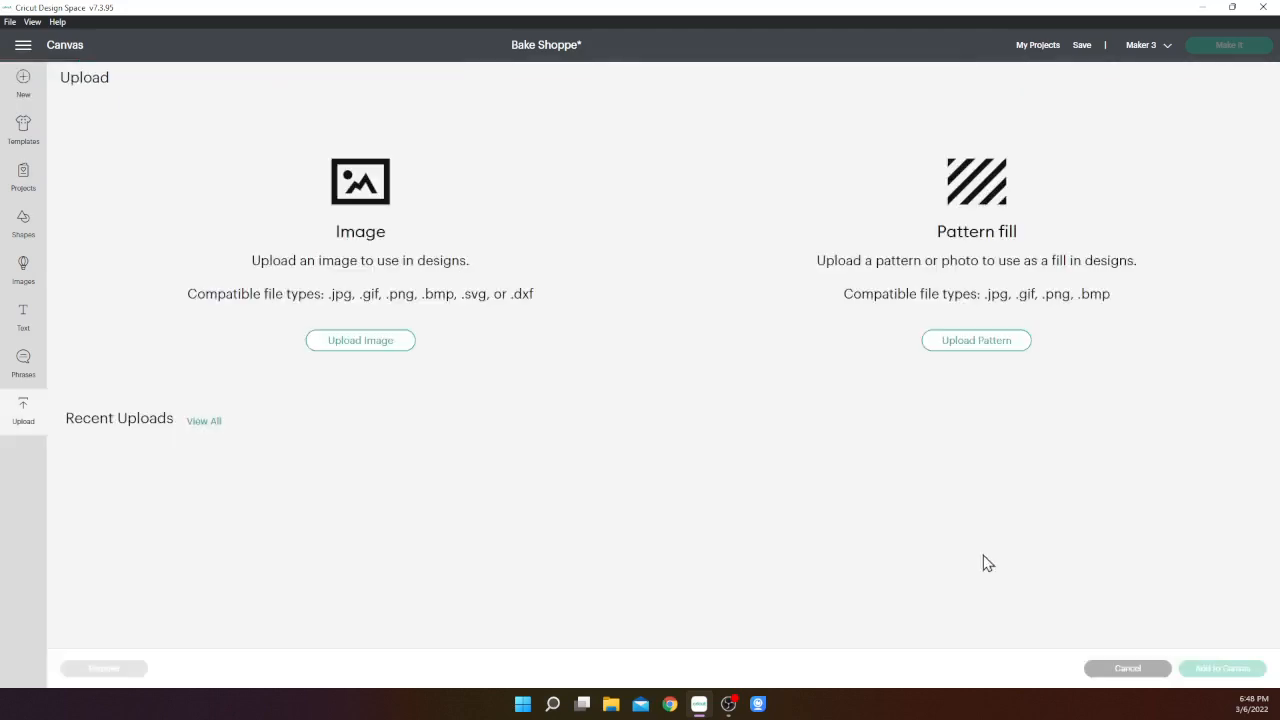
- Import BakeShoppe2 again as a Complex image for a second colour layer and continue to background removal
{"action": "left_click", "coordinate": [338, 344]}
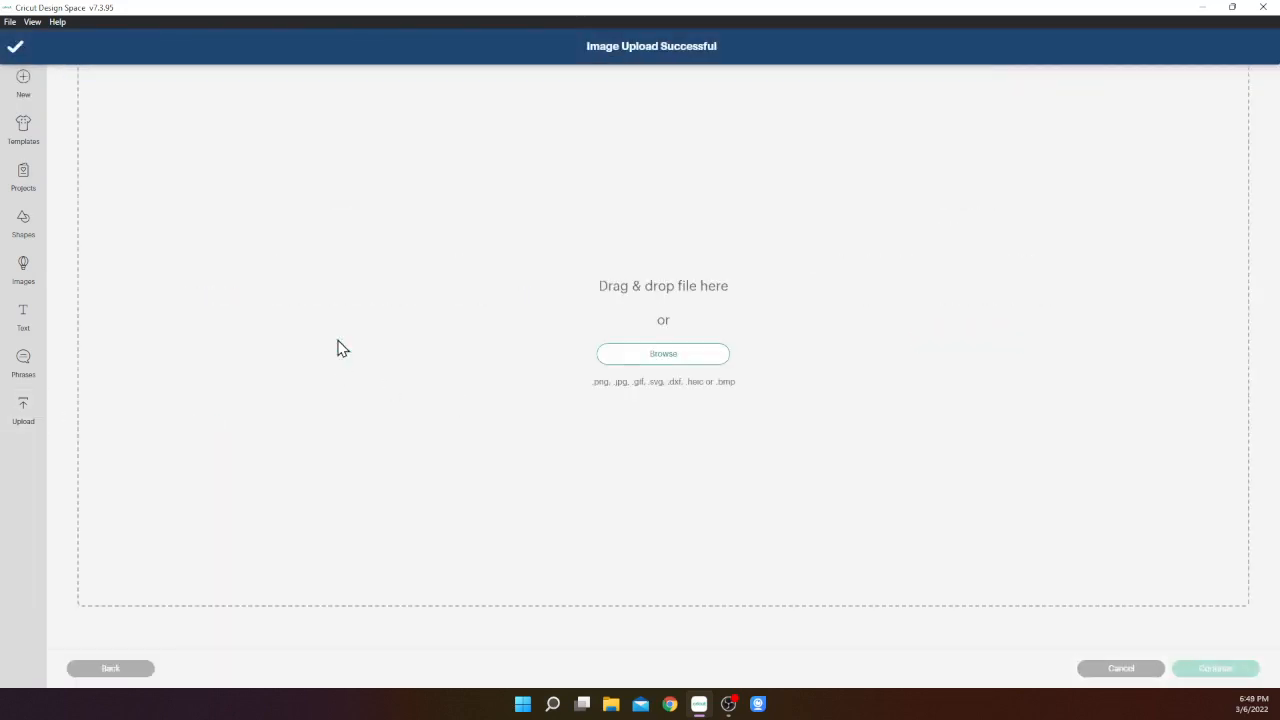
{"action": "left_click", "coordinate": [652, 352]}
{"action": "left_click", "coordinate": [395, 172]}
{"action": "left_click", "coordinate": [359, 314]}
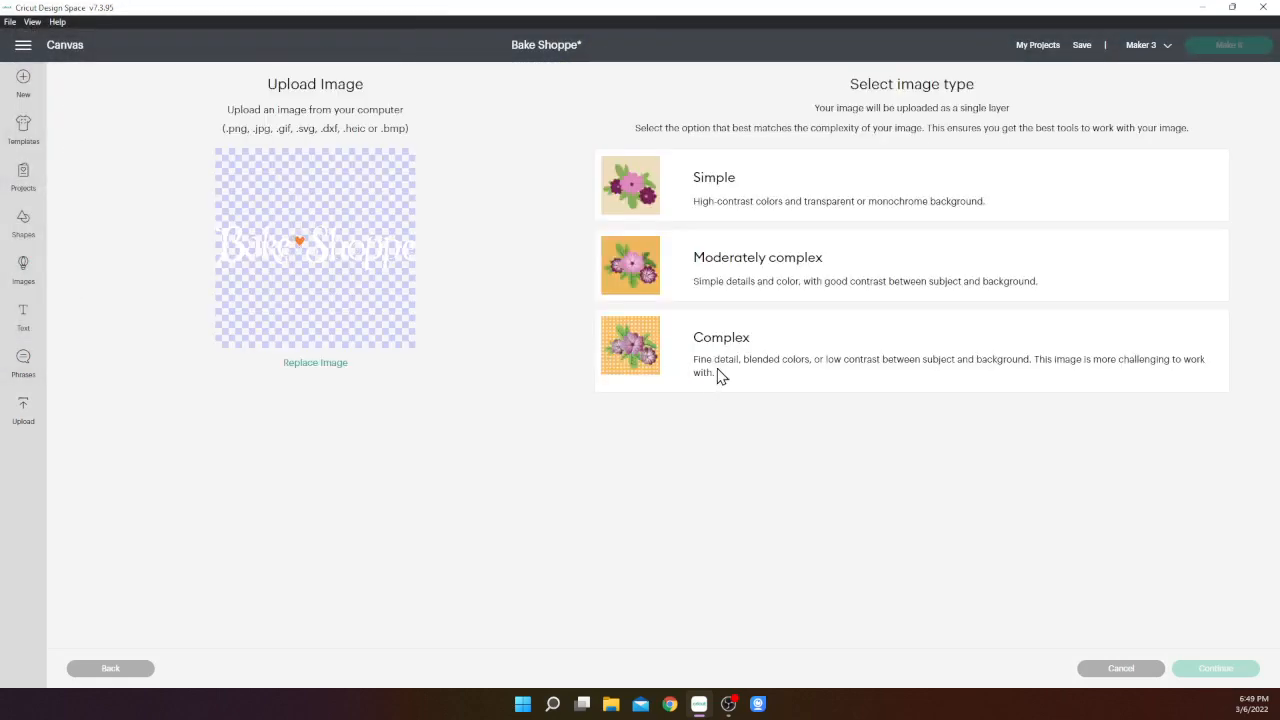
{"action": "left_click", "coordinate": [722, 378]}
{"action": "left_click", "coordinate": [1216, 670]}
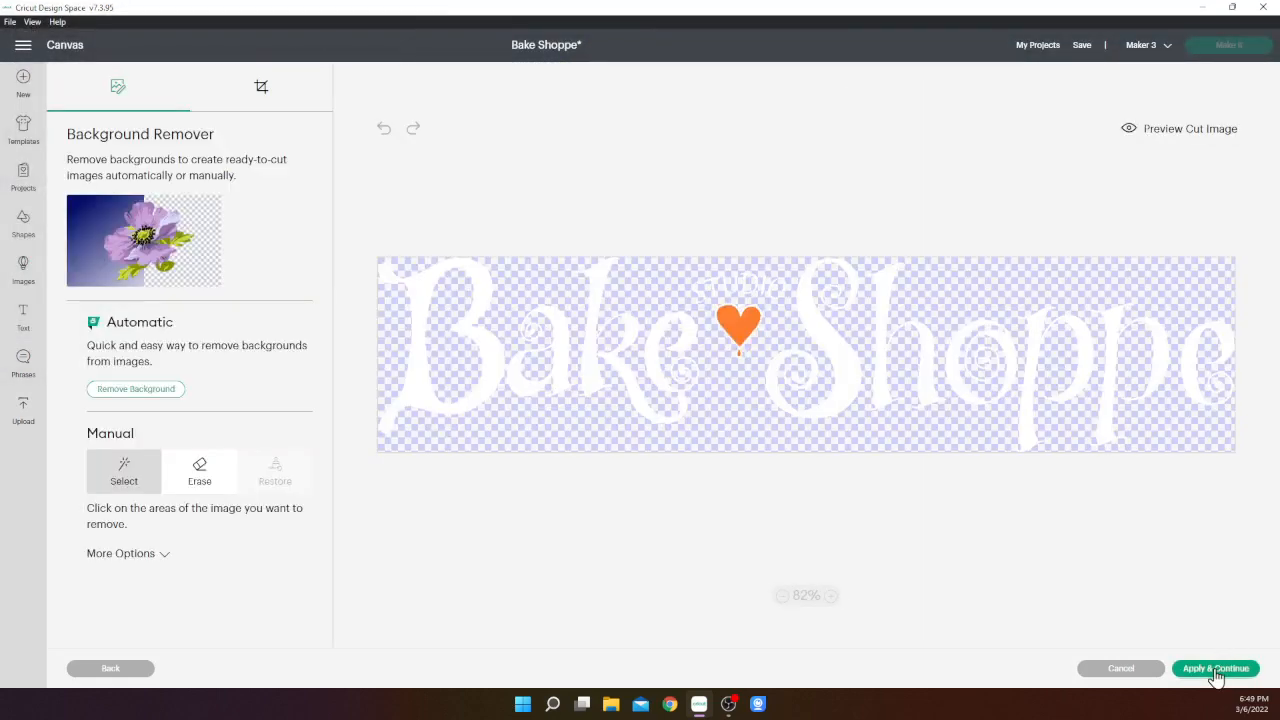
- Remove all the white letters of the word "Bake" from the image using manual area selection
{"action": "left_click", "coordinate": [206, 478]}
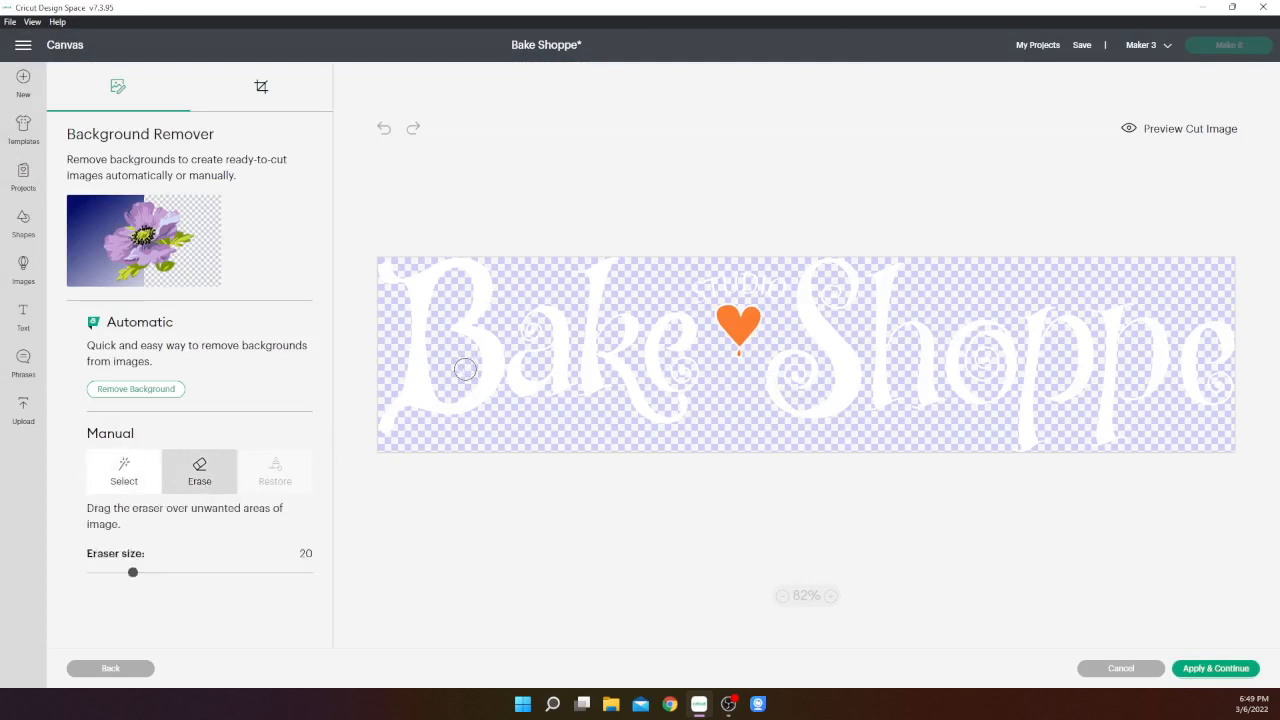
{"action": "left_click", "coordinate": [132, 471]}
{"action": "left_click", "coordinate": [494, 369]}
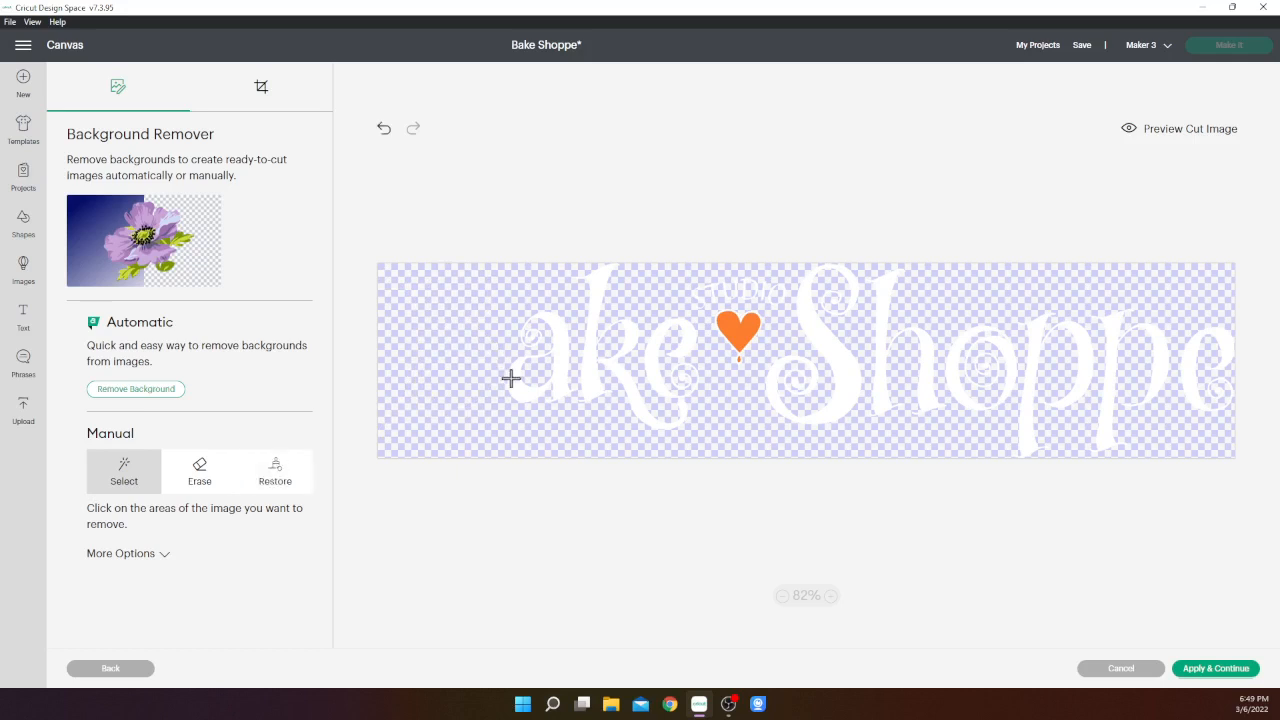
{"action": "left_click", "coordinate": [535, 388]}
{"action": "left_click", "coordinate": [643, 341]}
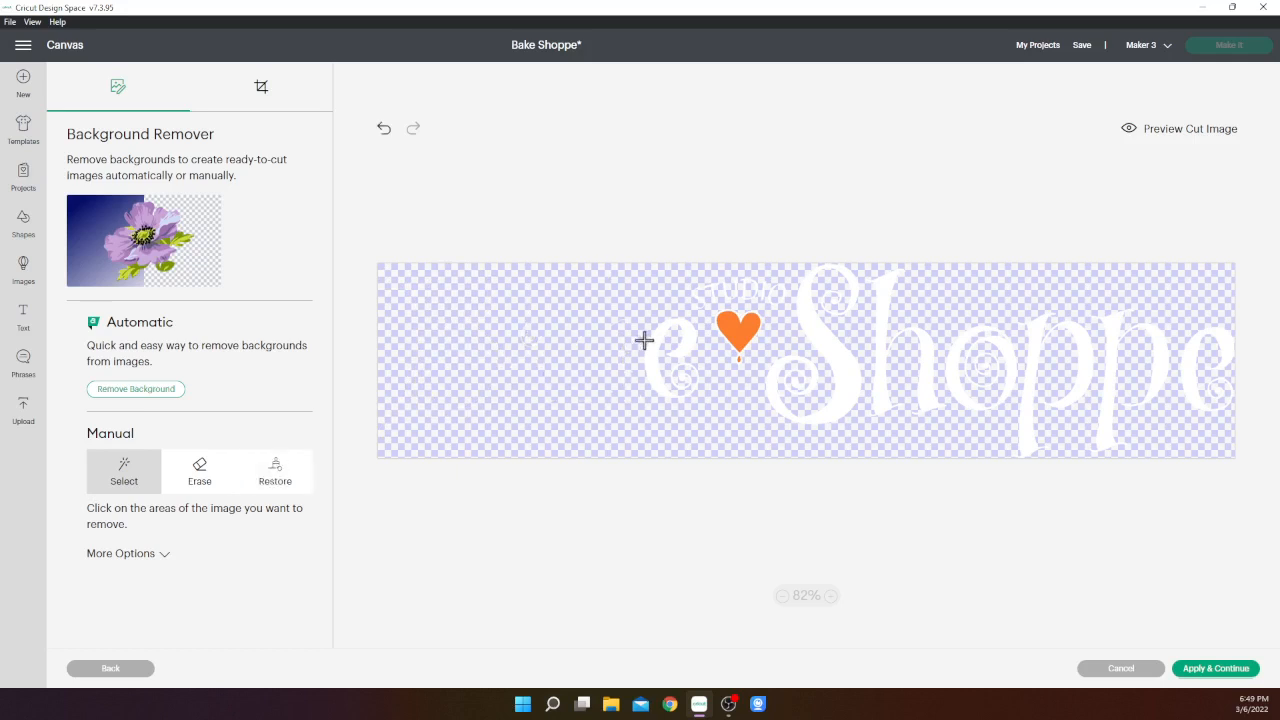
{"action": "left_click", "coordinate": [658, 343]}
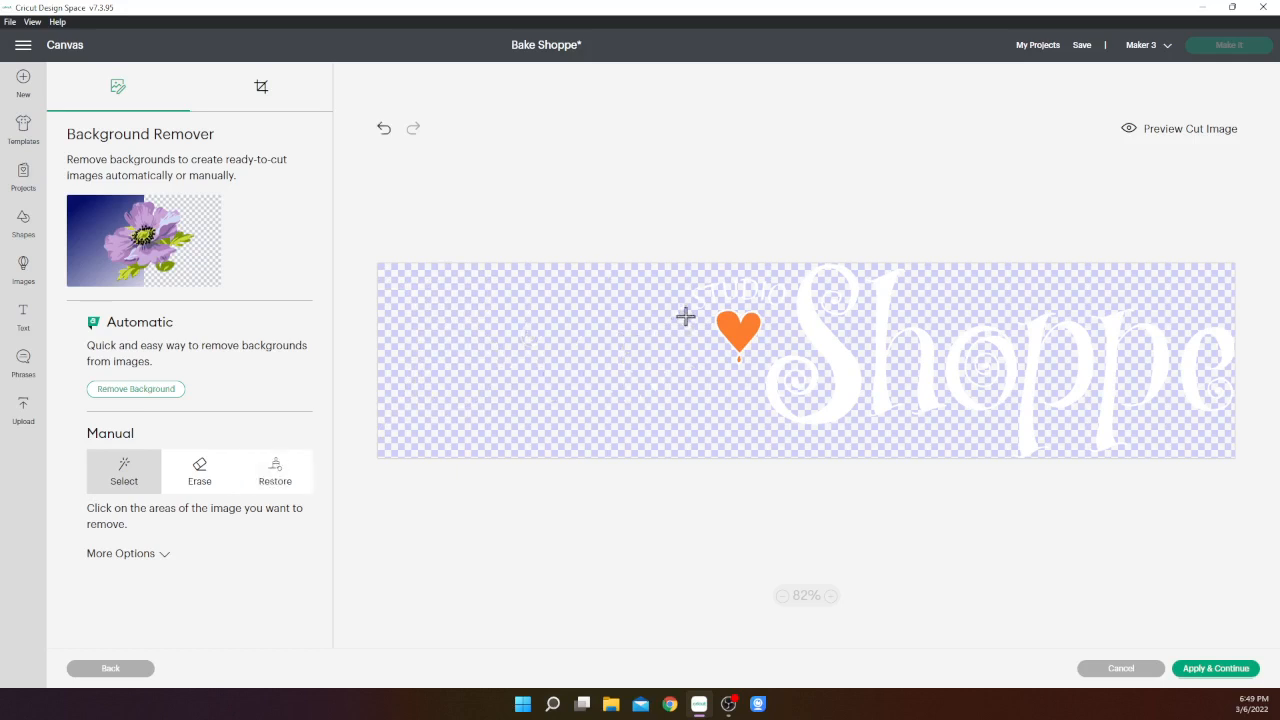
- Remove all the white letters of the word "Shoppe" from the image, leaving the orange heart in place
{"action": "left_click", "coordinate": [817, 321]}
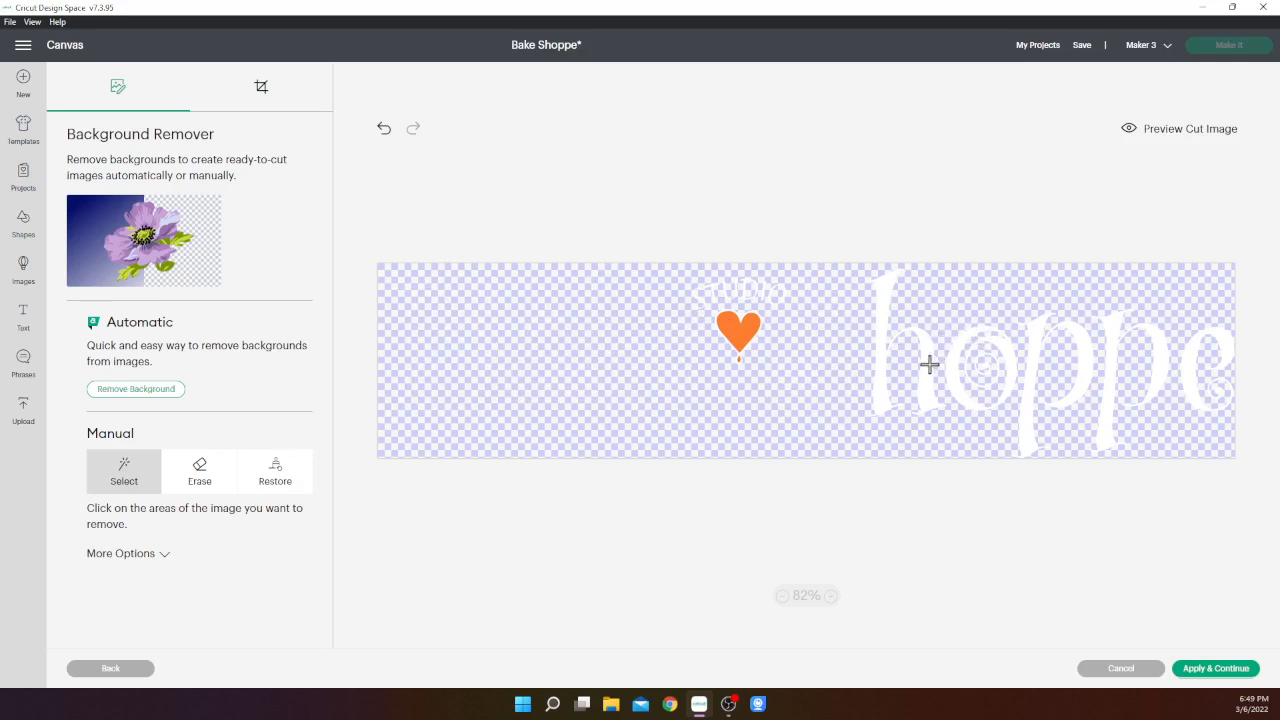
{"action": "left_click", "coordinate": [930, 364]}
{"action": "left_click", "coordinate": [960, 383]}
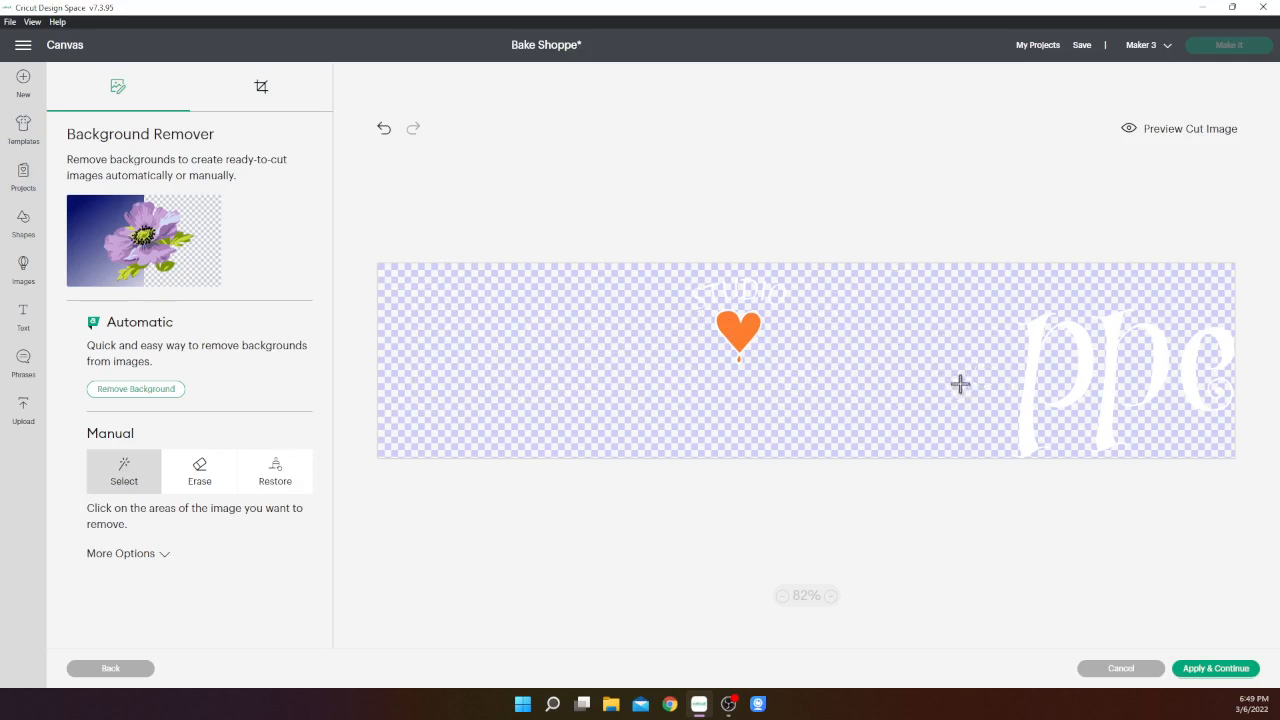
{"action": "left_click", "coordinate": [1031, 374]}
{"action": "left_click", "coordinate": [1110, 344]}
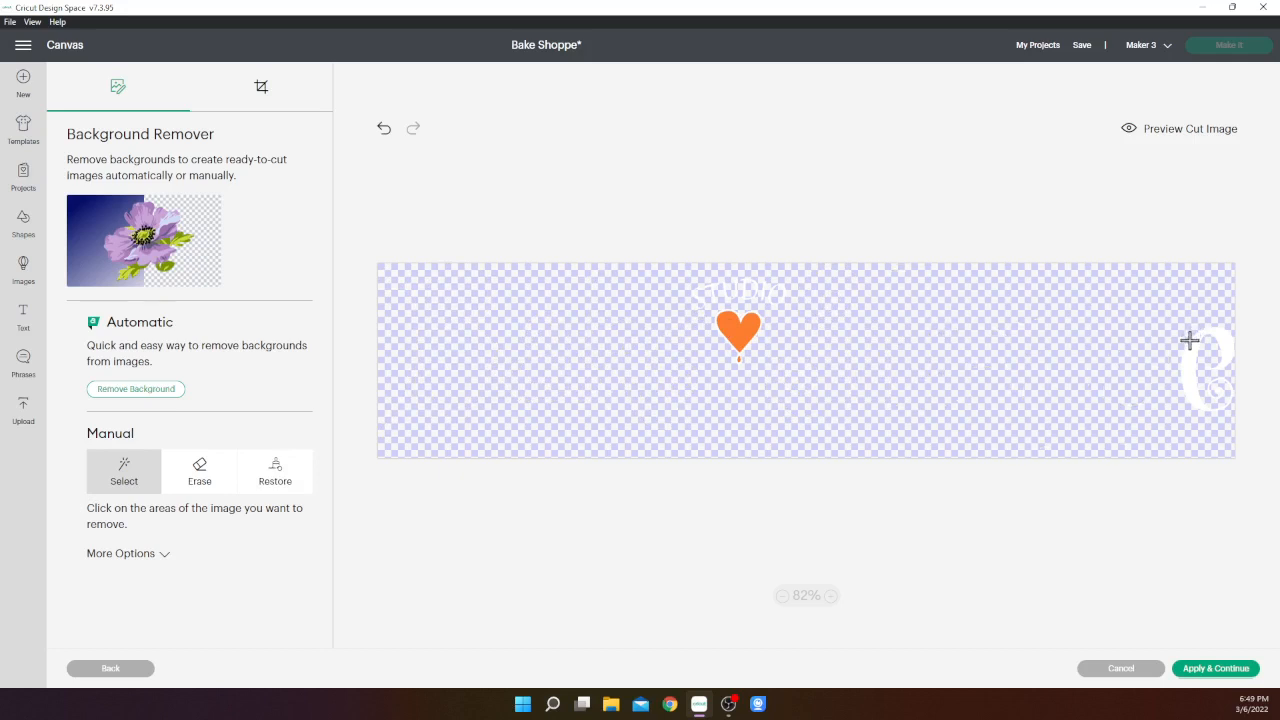
{"action": "left_click", "coordinate": [1195, 346]}
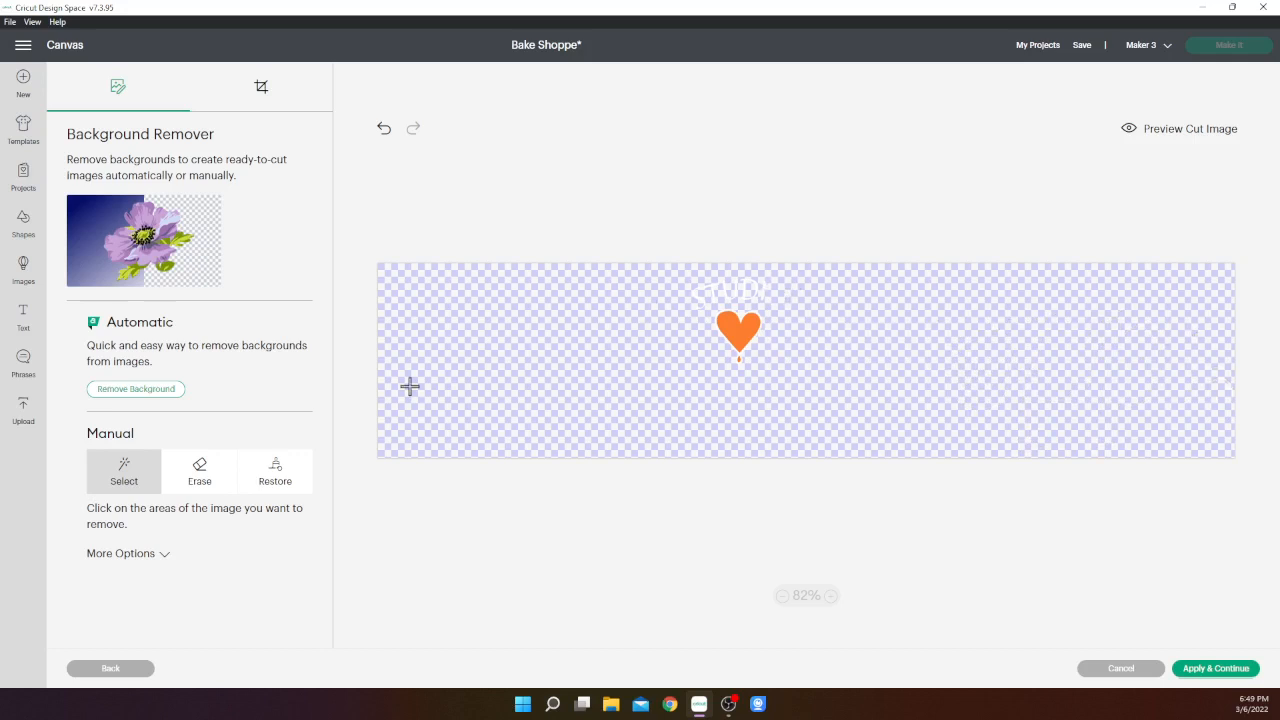
- Erase the leftover white STUDIO lettering above the orange heart and remove the white outline around the heart
{"action": "left_click", "coordinate": [201, 481]}
{"action": "mouse_move", "coordinate": [773, 273]}
{"action": "left_mouse_down"}
{"action": "mouse_move", "coordinate": [758, 292]}
{"action": "mouse_move", "coordinate": [700, 291]}
{"action": "left_mouse_up"}
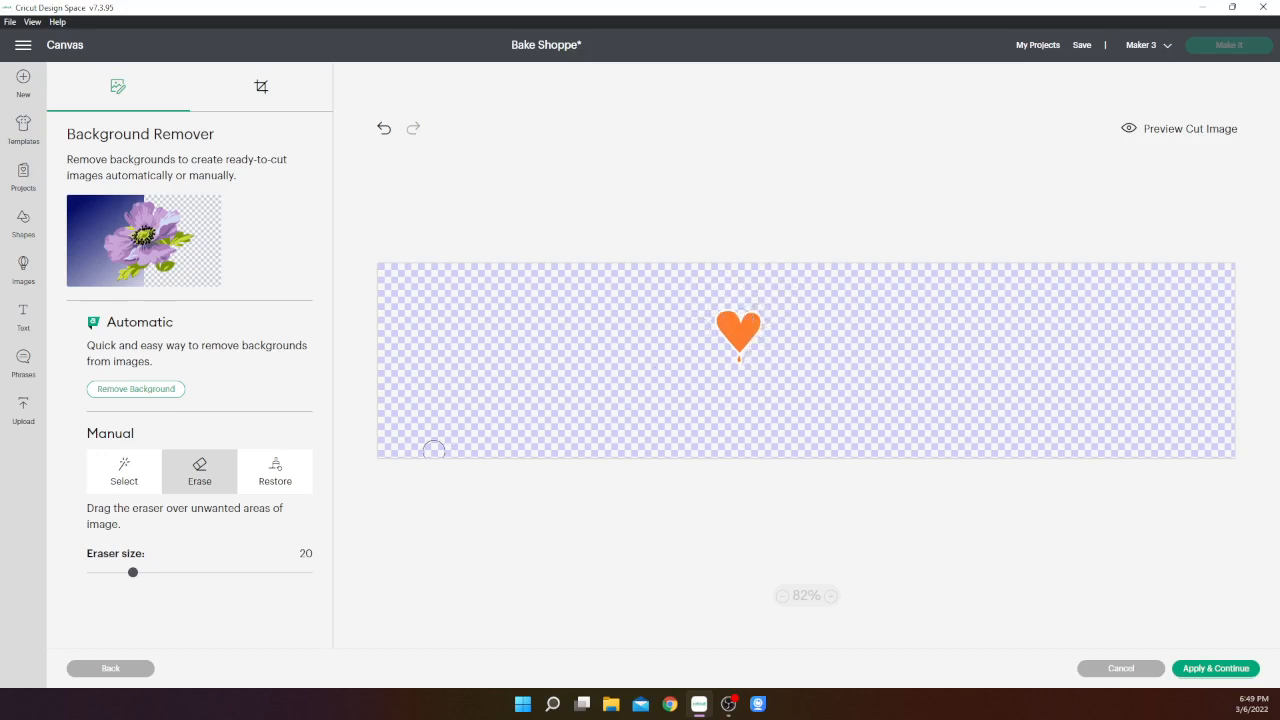
{"action": "left_click", "coordinate": [126, 484]}
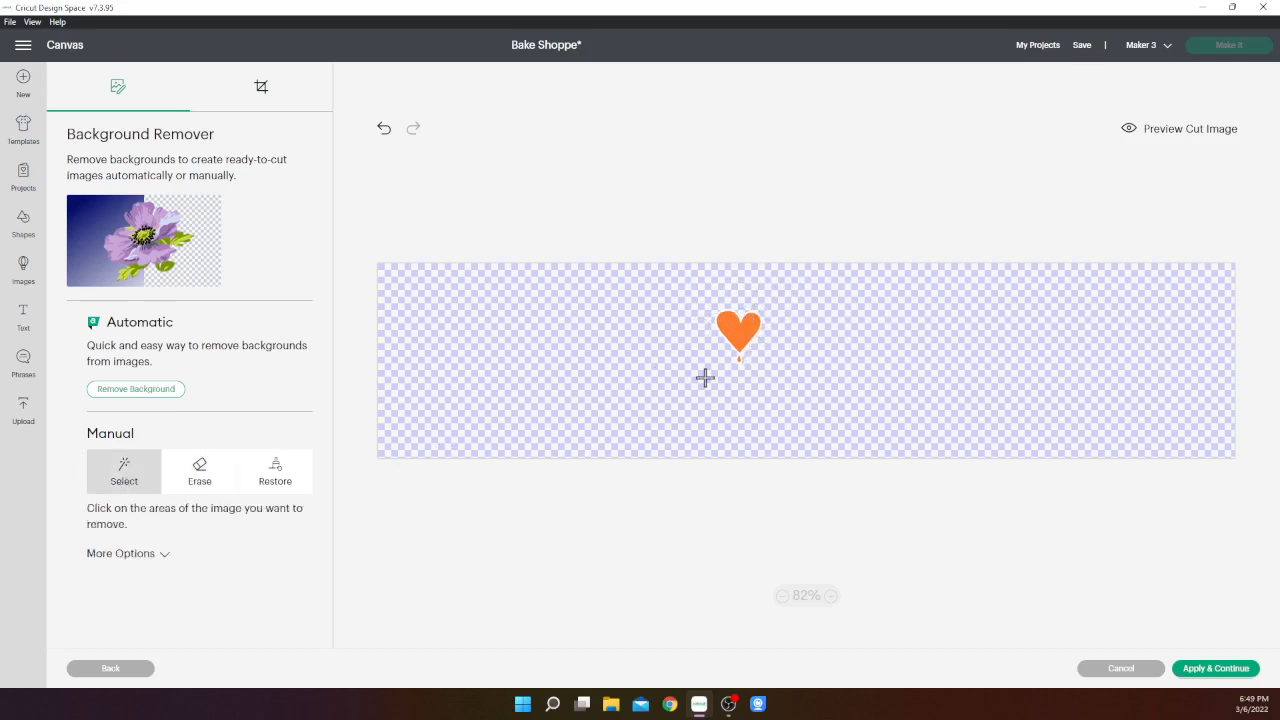
{"action": "left_click", "coordinate": [830, 597]}
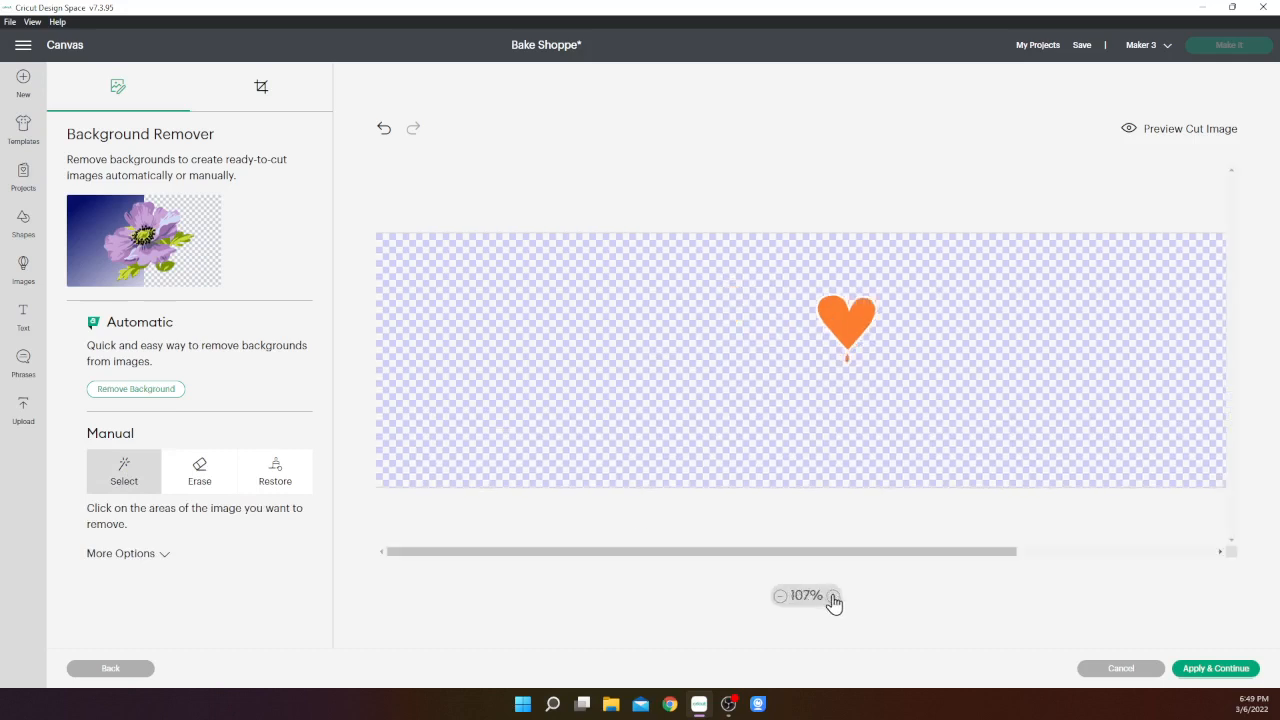
{"action": "left_click", "coordinate": [833, 597]}
{"action": "left_click", "coordinate": [833, 597]}
{"action": "left_click_drag", "start_coordinate": [800, 554], "coordinate": [880, 562]}
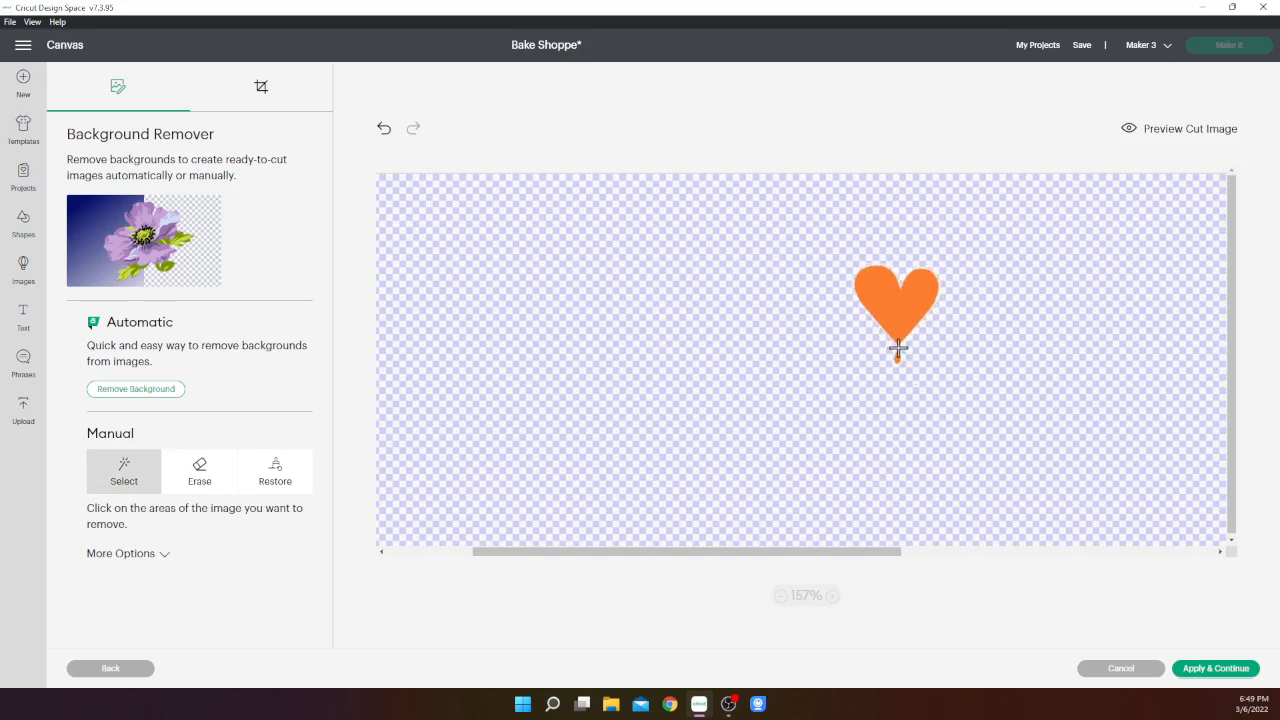
- Apply the background removal, name the image BakeShoppe2-orange and upload it as a Cut Image
{"action": "left_click", "coordinate": [1222, 670]}
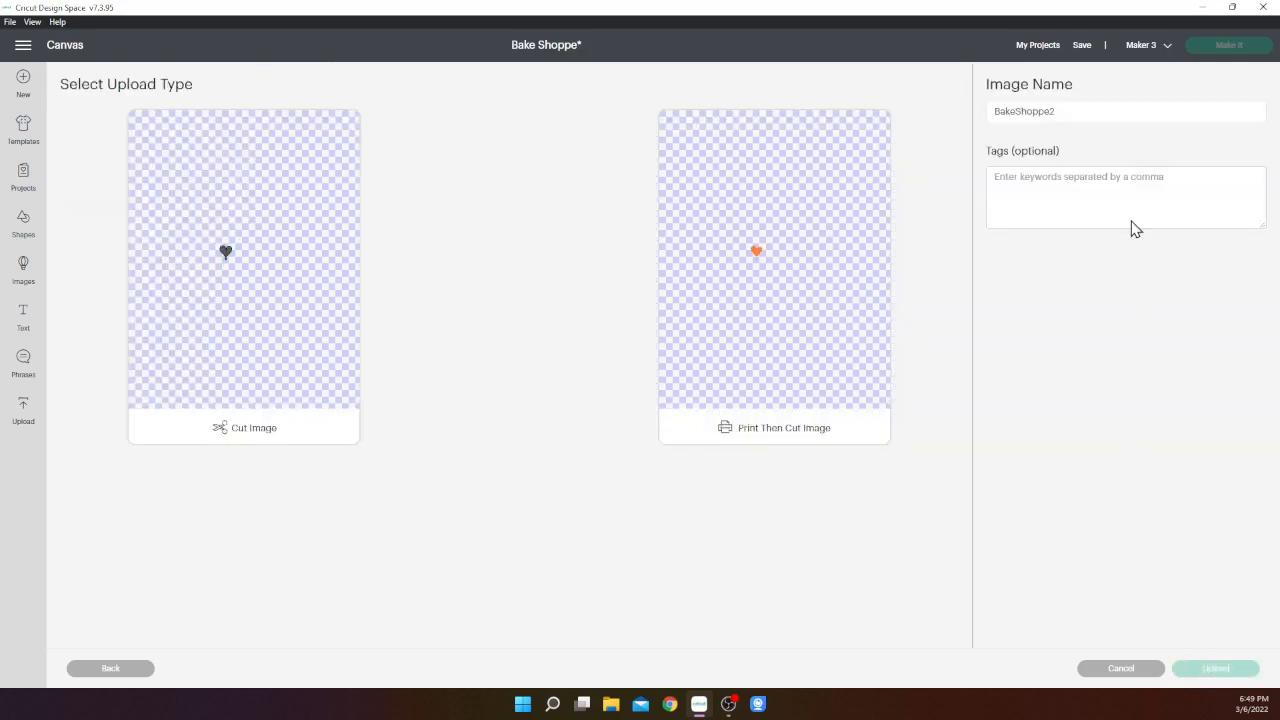
{"action": "left_click", "coordinate": [1068, 113]}
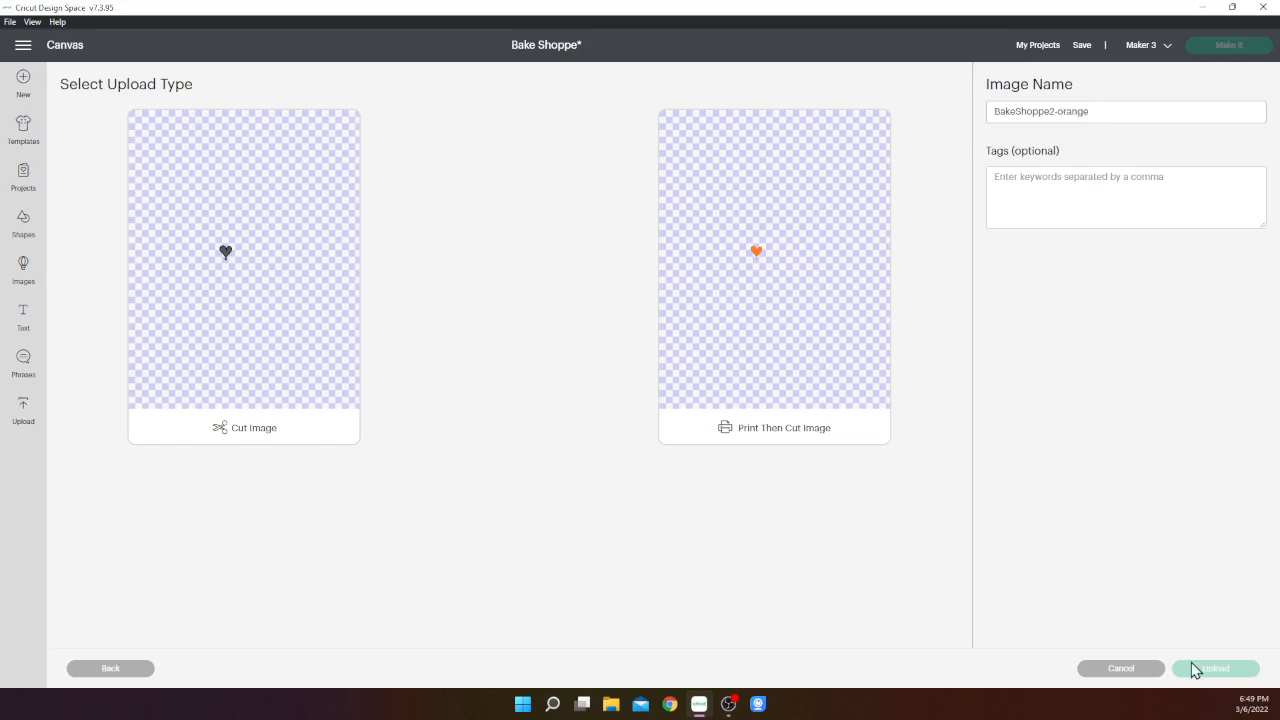
{"action": "left_click", "coordinate": [155, 285]}
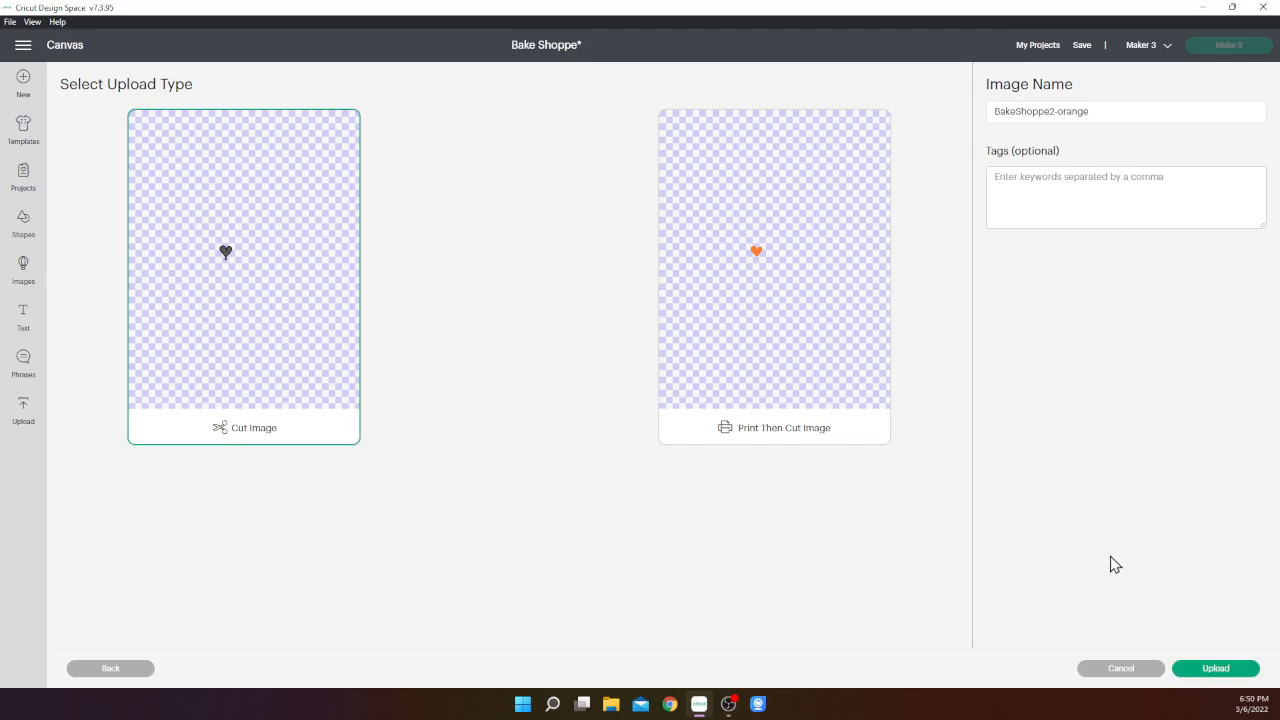
{"action": "left_click", "coordinate": [1227, 671]}
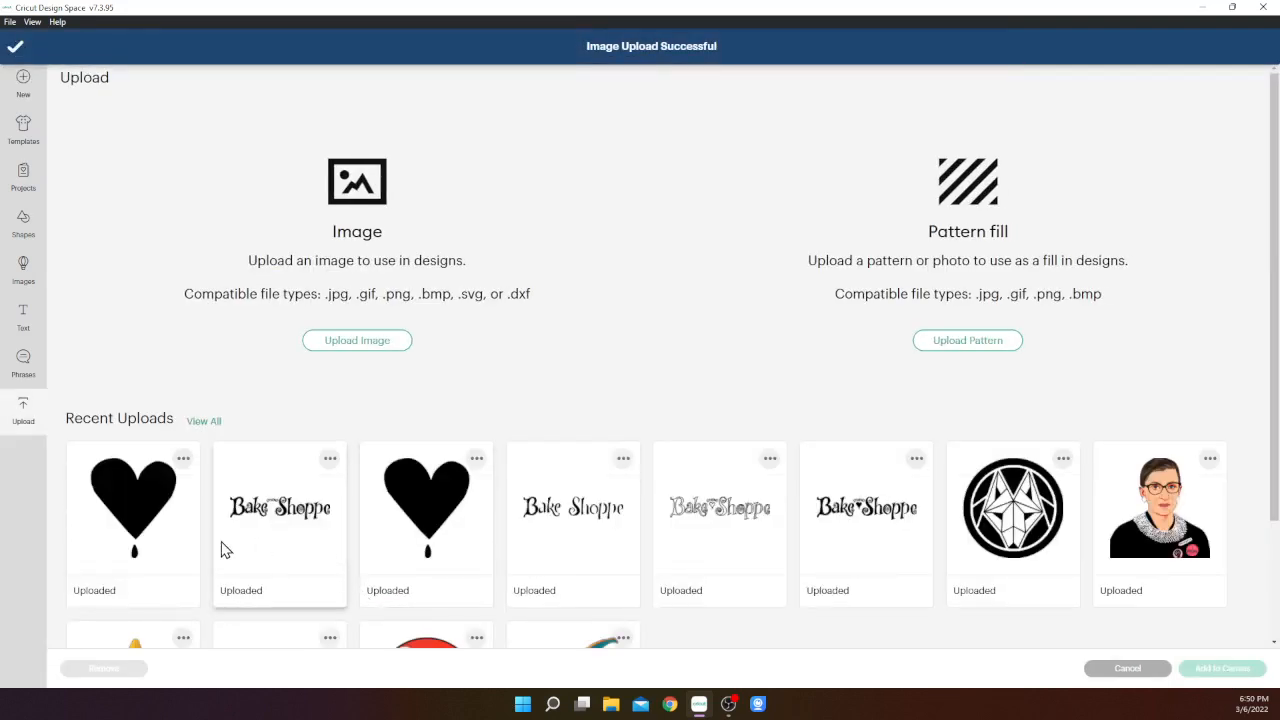
- Add the newly uploaded heart and lettering images to the canvas and set their combined width to 4 inches
{"action": "left_click", "coordinate": [286, 561]}
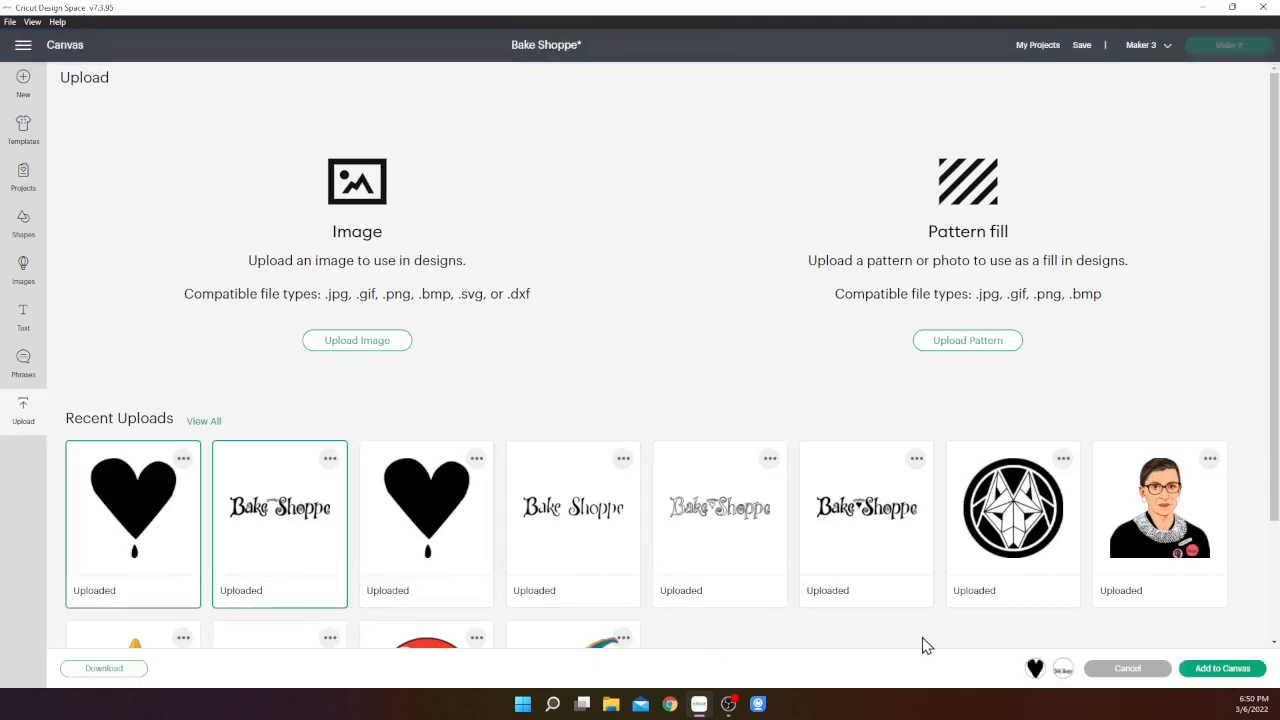
{"action": "left_click", "coordinate": [1222, 668]}
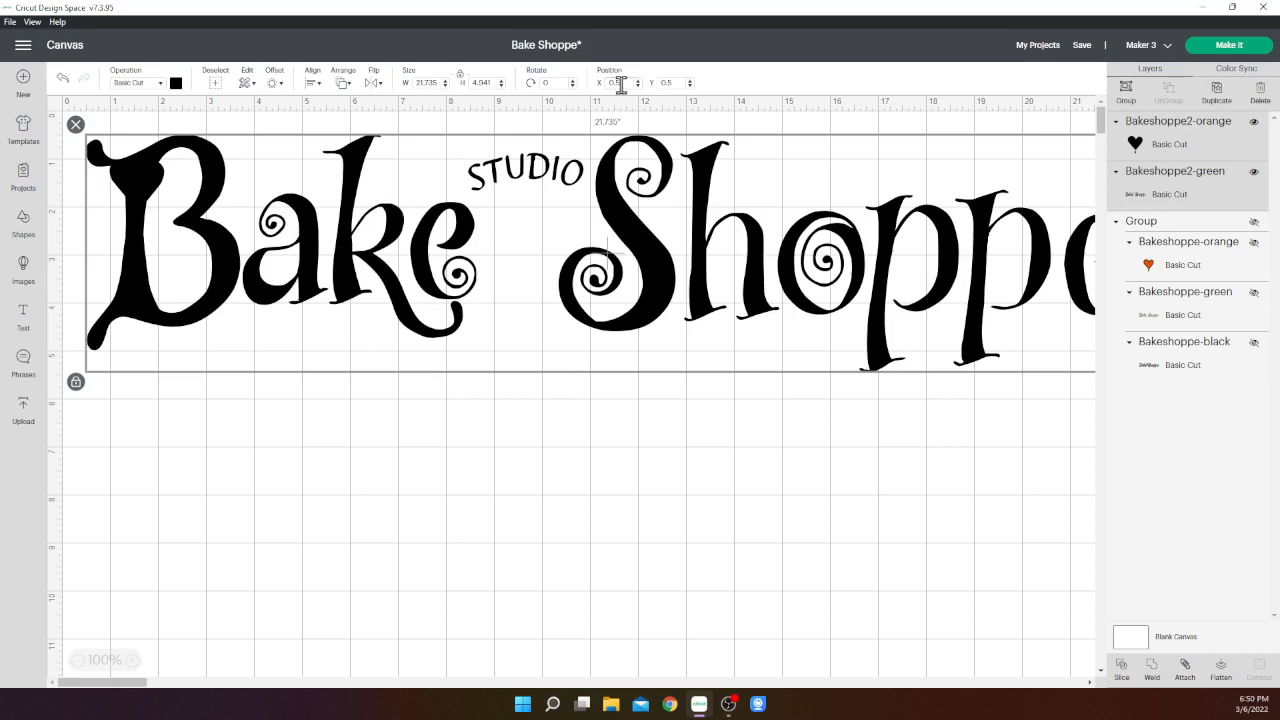
{"action": "left_click", "coordinate": [484, 83]}
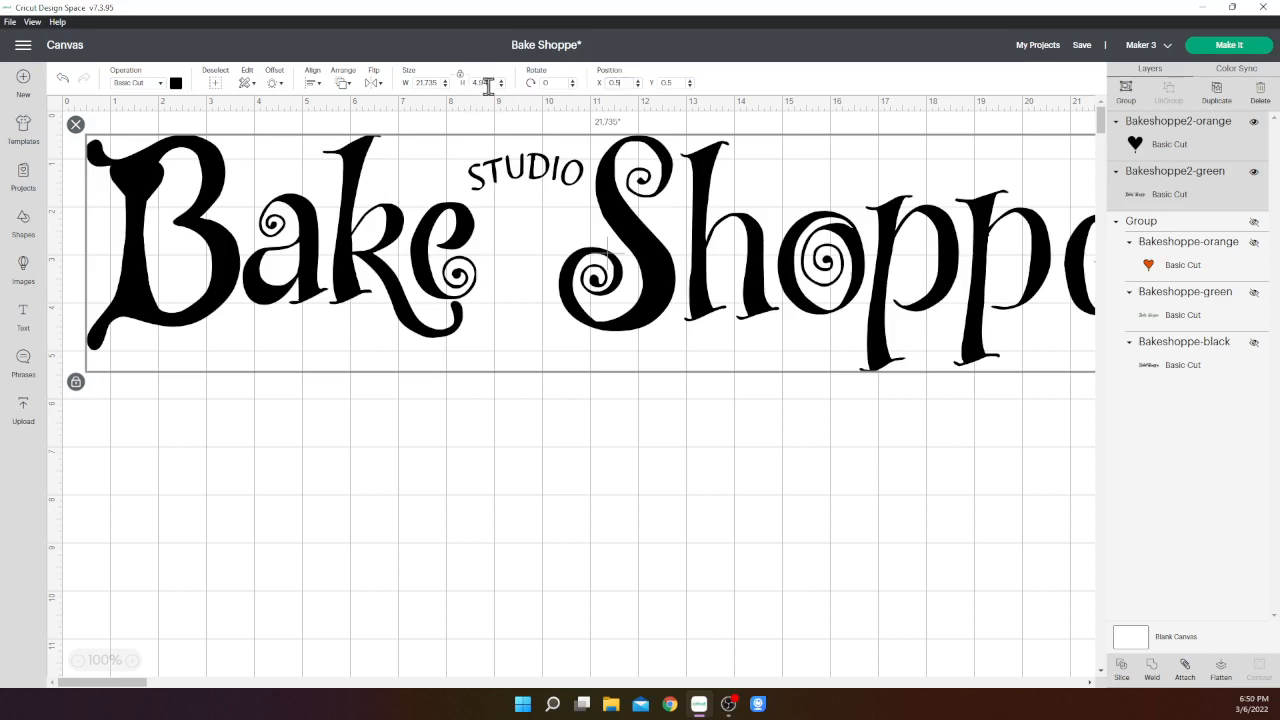
{"action": "left_click", "coordinate": [430, 83]}
{"action": "type", "text": "4"}
{"action": "key", "text": "Return"}
- Shift both images away from the canvas corner and place the heart between the words Bake and Shoppe
{"action": "left_click_drag", "start_coordinate": [228, 171], "coordinate": [314, 237]}
{"action": "left_click", "coordinate": [1203, 147]}
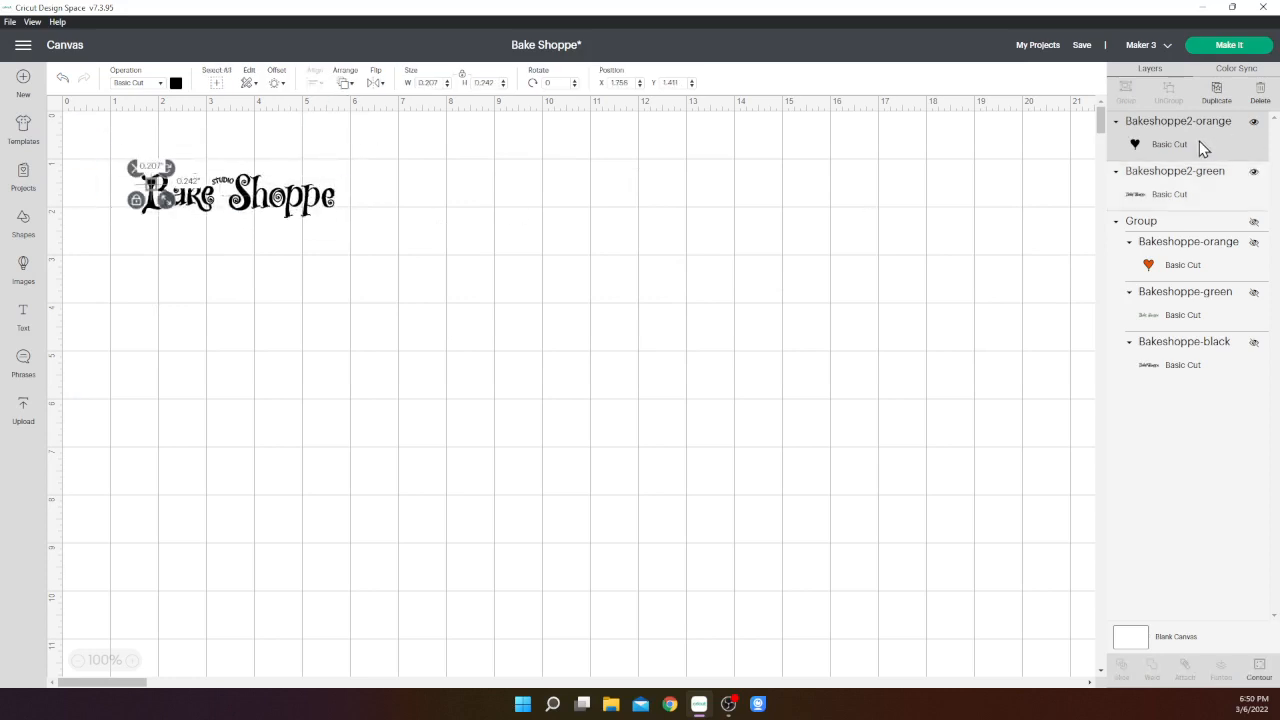
{"action": "left_click_drag", "start_coordinate": [155, 190], "coordinate": [228, 197]}
- Change the Bakeshoppe2-green lettering layer's material colour to dark green
{"action": "left_click", "coordinate": [303, 200]}
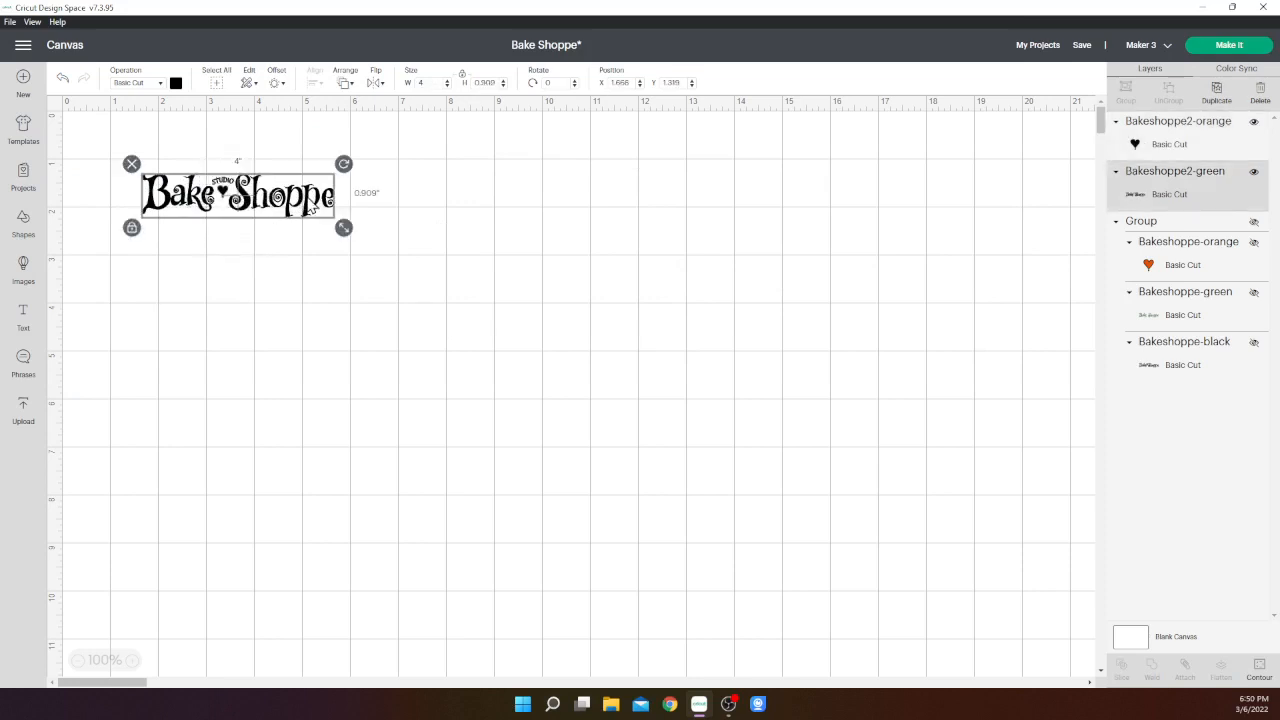
{"action": "left_click", "coordinate": [175, 84]}
{"action": "left_click", "coordinate": [206, 142]}
{"action": "left_click", "coordinate": [425, 240]}
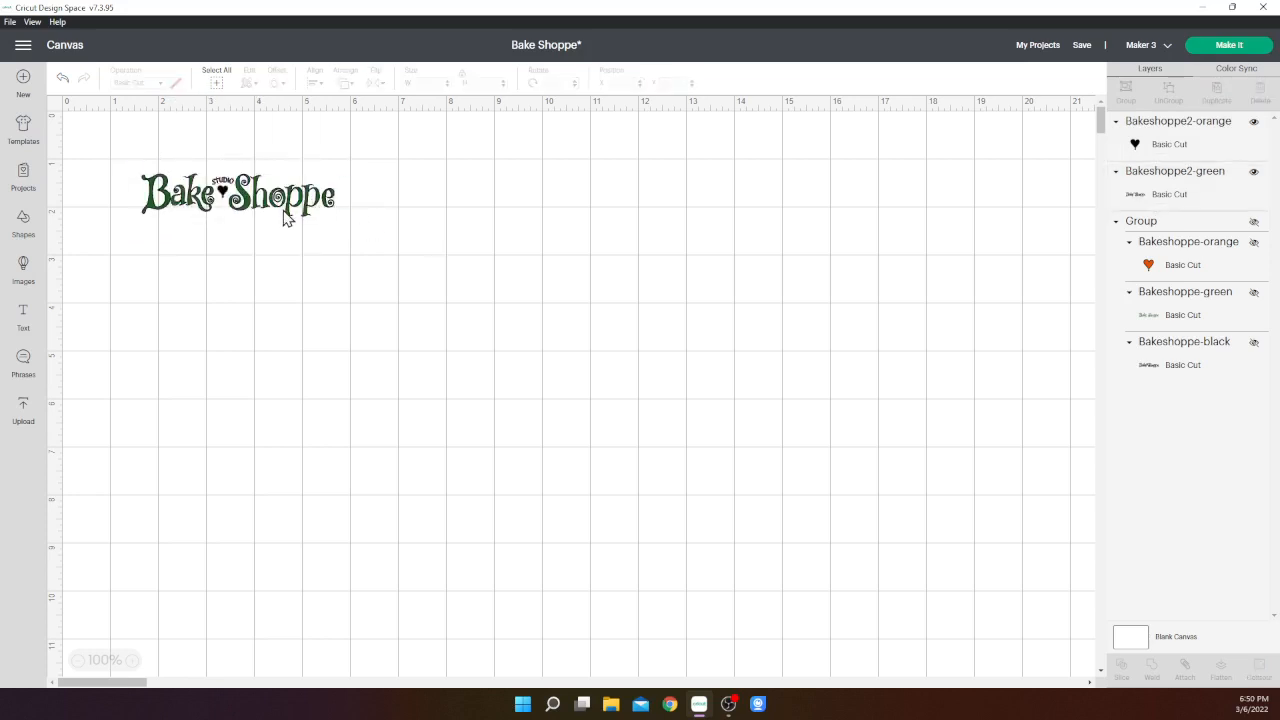
- Change the Bakeshoppe2-orange heart layer's material colour to orange
{"action": "left_click", "coordinate": [225, 196]}
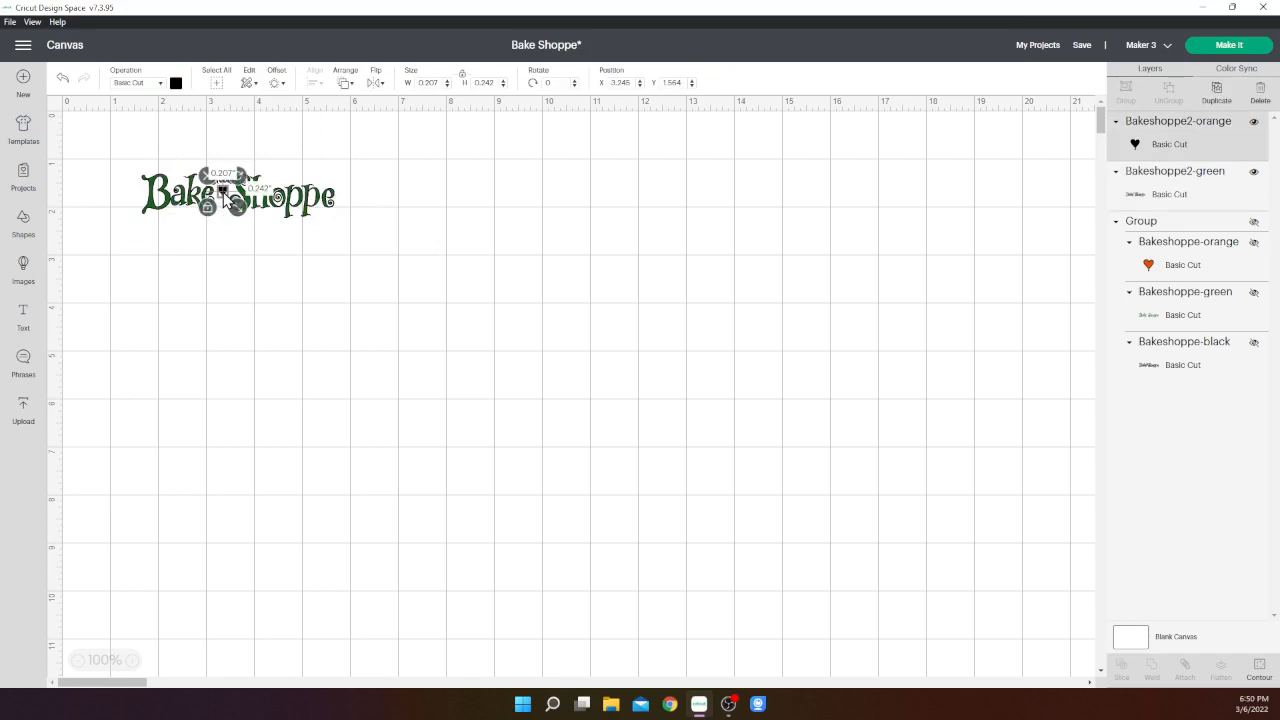
{"action": "left_click", "coordinate": [175, 84]}
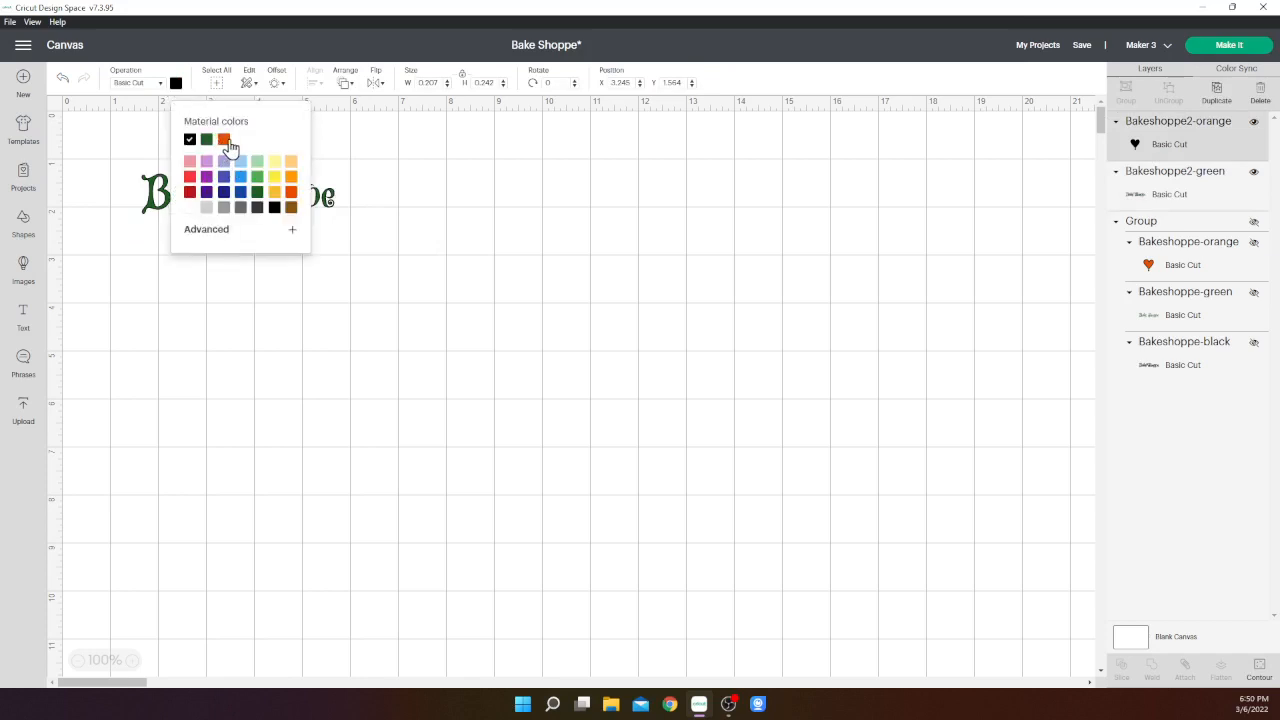
{"action": "left_click", "coordinate": [226, 142]}
{"action": "left_click", "coordinate": [472, 214]}
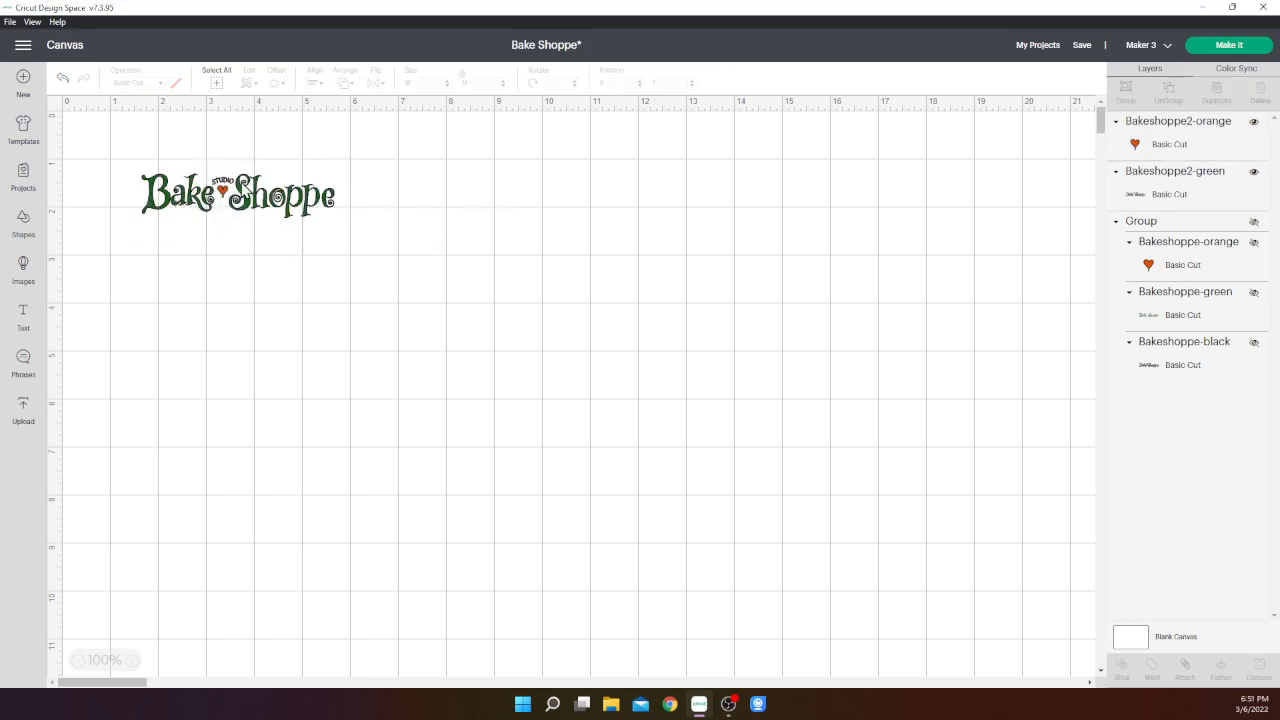
- Enlarge only the green lettering layer to about 13.9 inches wide
{"action": "left_click", "coordinate": [224, 189]}
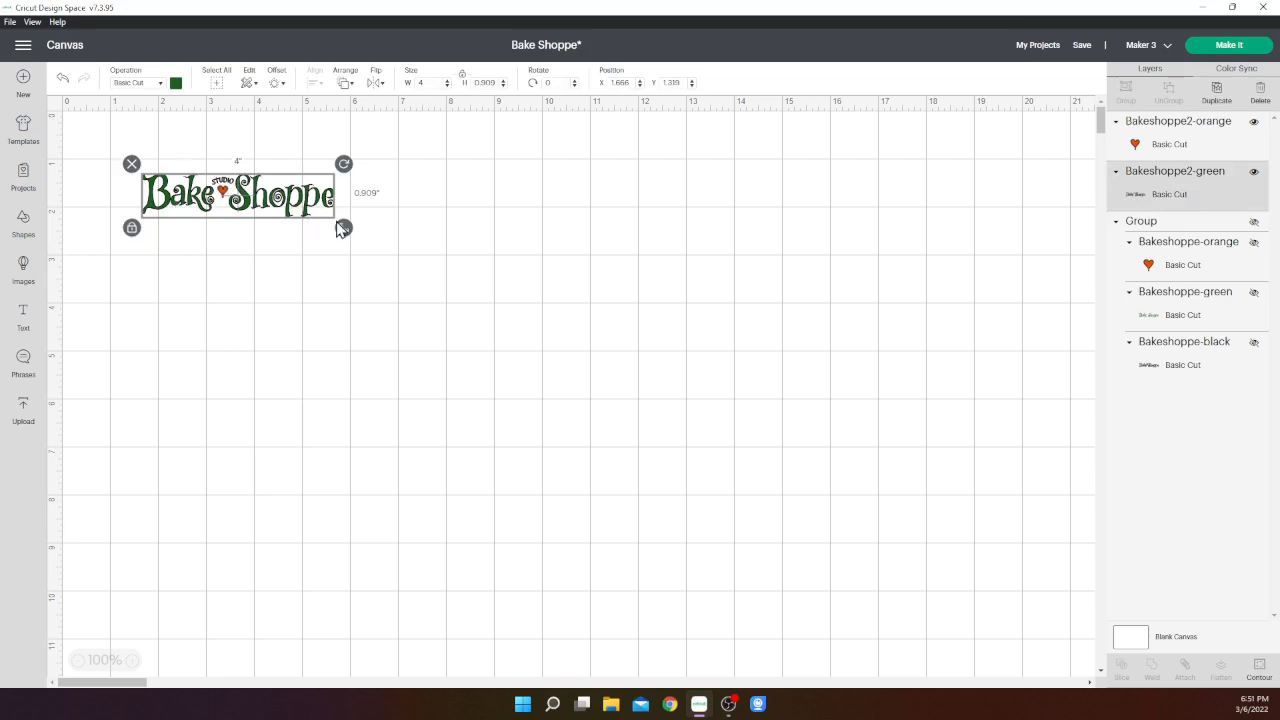
{"action": "left_click_drag", "start_coordinate": [343, 227], "coordinate": [578, 340]}
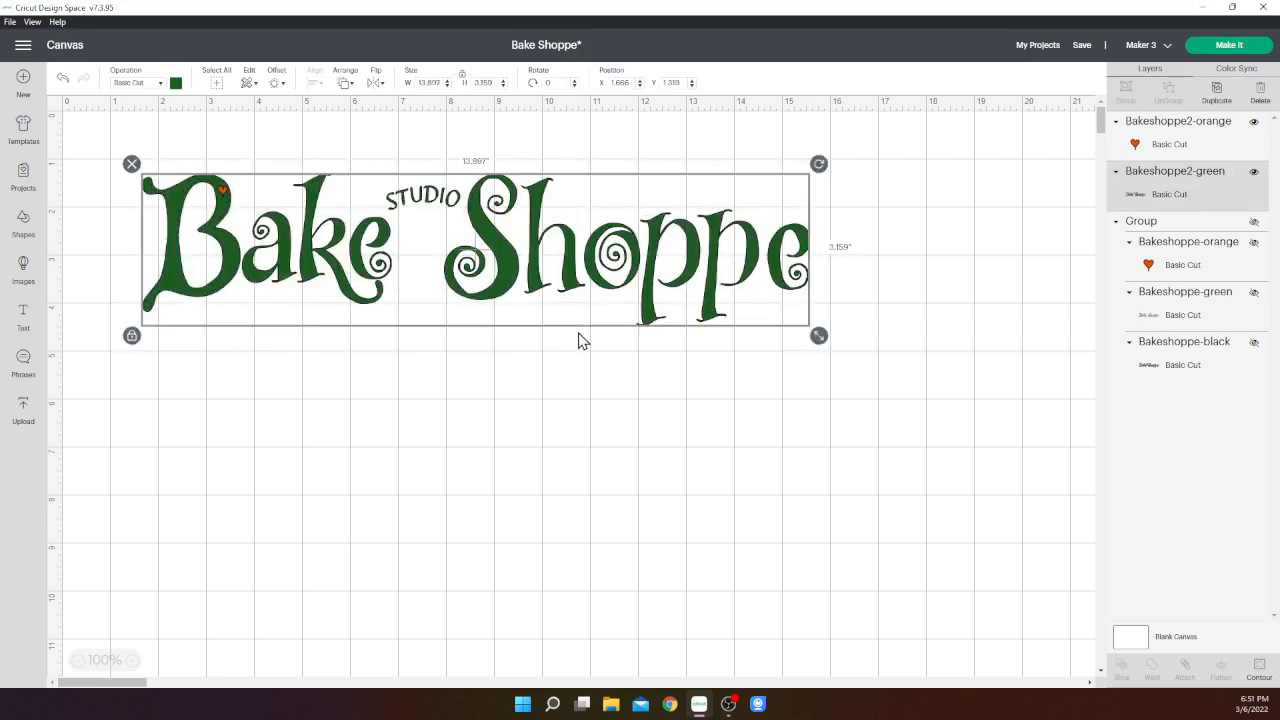
{"action": "left_click", "coordinate": [578, 340]}
{"action": "left_click", "coordinate": [533, 291]}
- Set the green lettering's width to 5 inches and reposition it so the heart sits between Bake and Shoppe
{"action": "left_click", "coordinate": [418, 84]}
{"action": "type", "text": "5"}
{"action": "key", "text": "Return"}
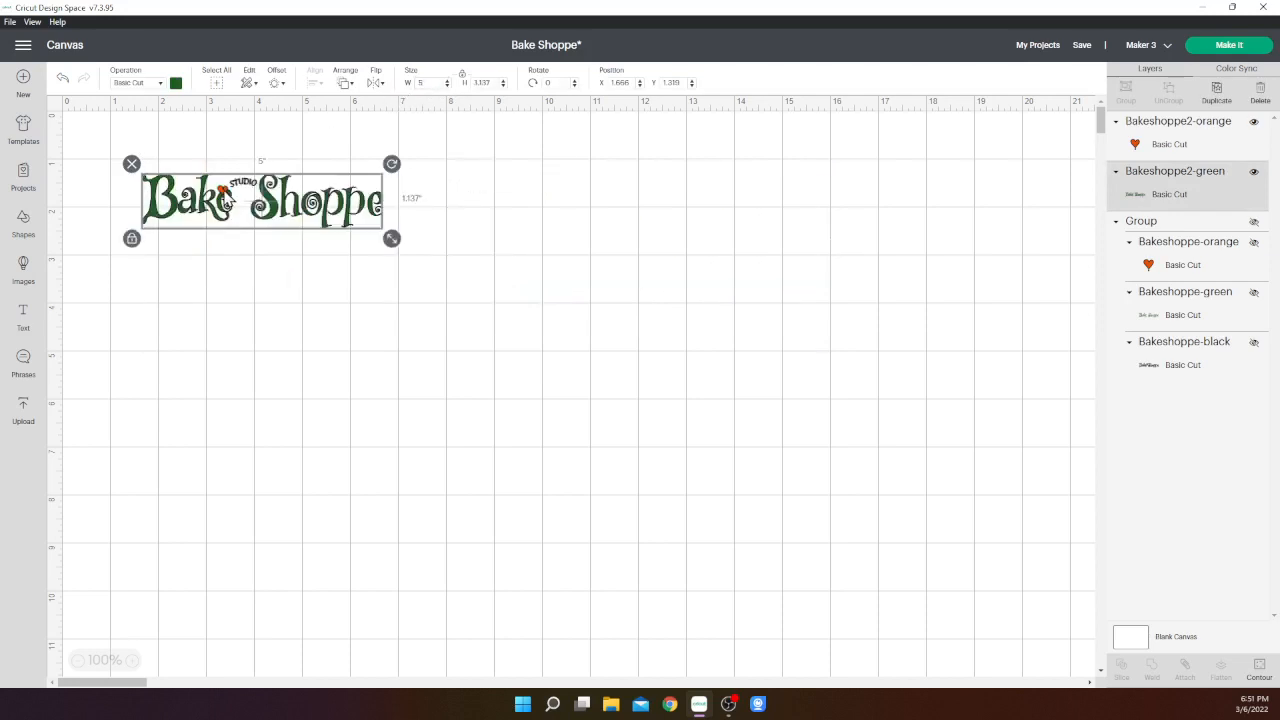
{"action": "mouse_move", "coordinate": [228, 198]}
{"action": "left_mouse_down"}
{"action": "mouse_move", "coordinate": [246, 206]}
{"action": "mouse_move", "coordinate": [205, 193]}
{"action": "left_mouse_up"}
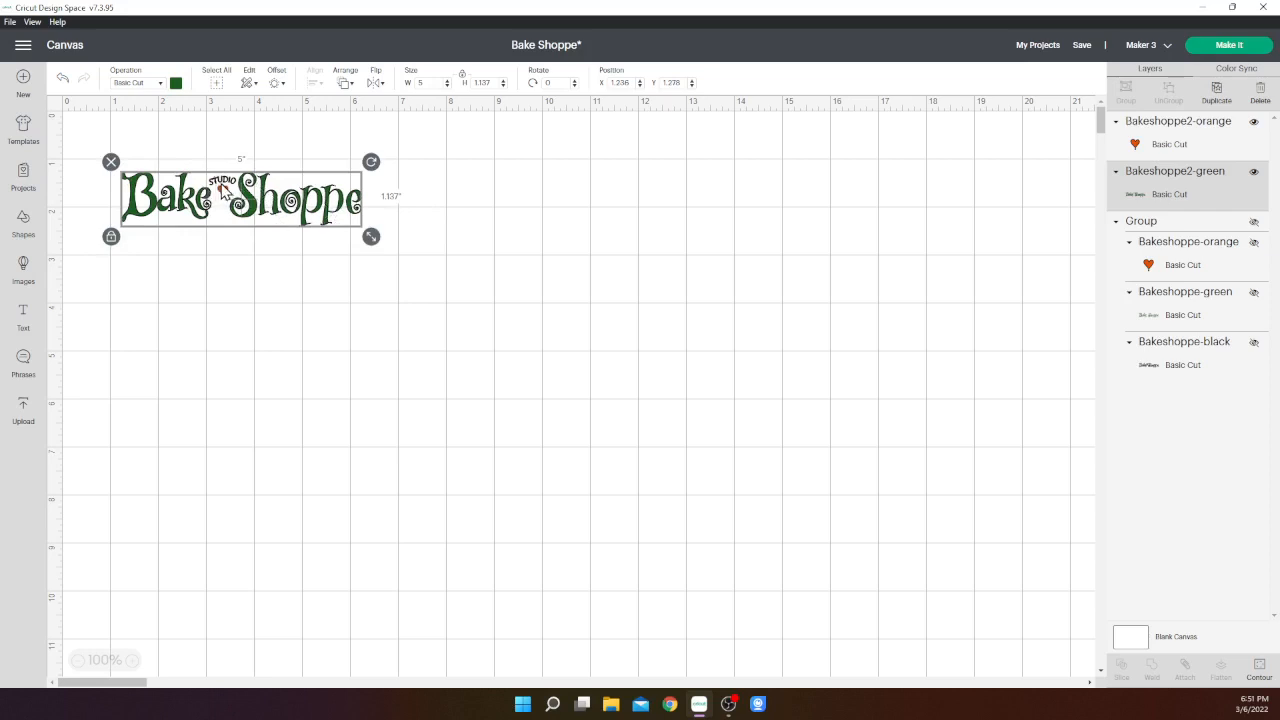
{"action": "left_click_drag", "start_coordinate": [245, 202], "coordinate": [247, 205]}
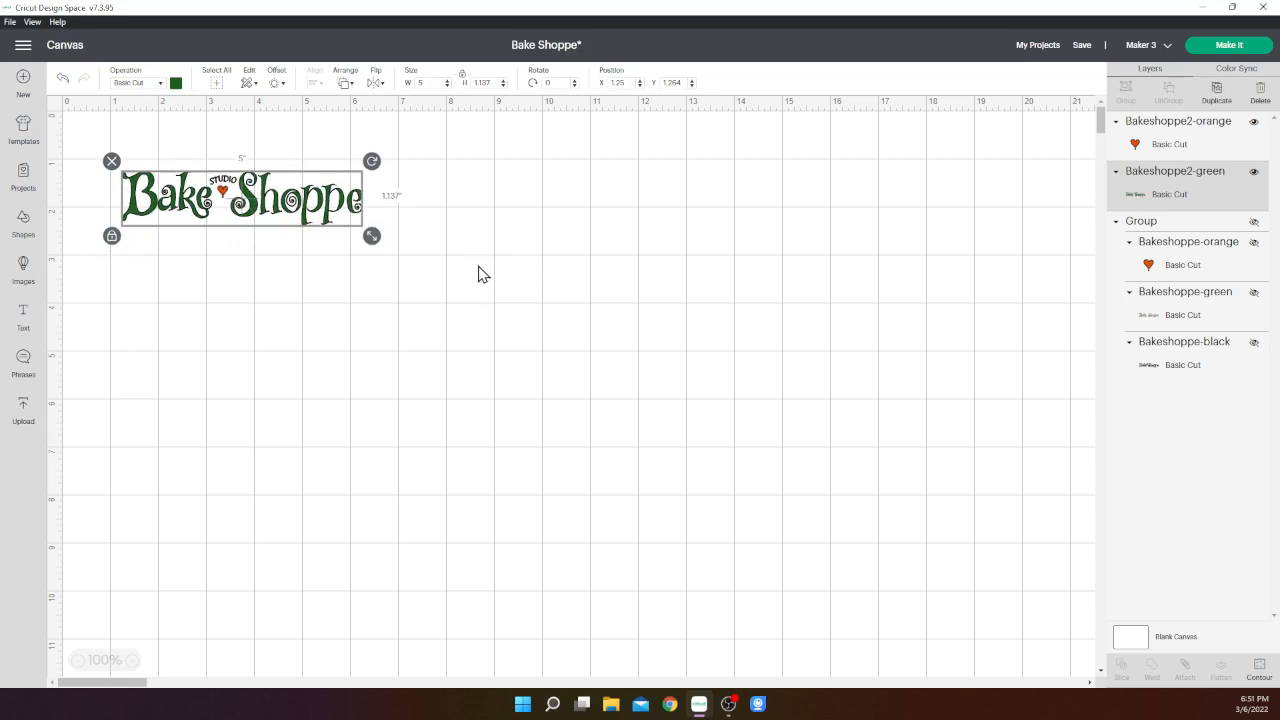
- Select the heart and lettering layers together and set their combined width to 4 inches
{"action": "left_click_drag", "start_coordinate": [375, 291], "coordinate": [128, 146]}
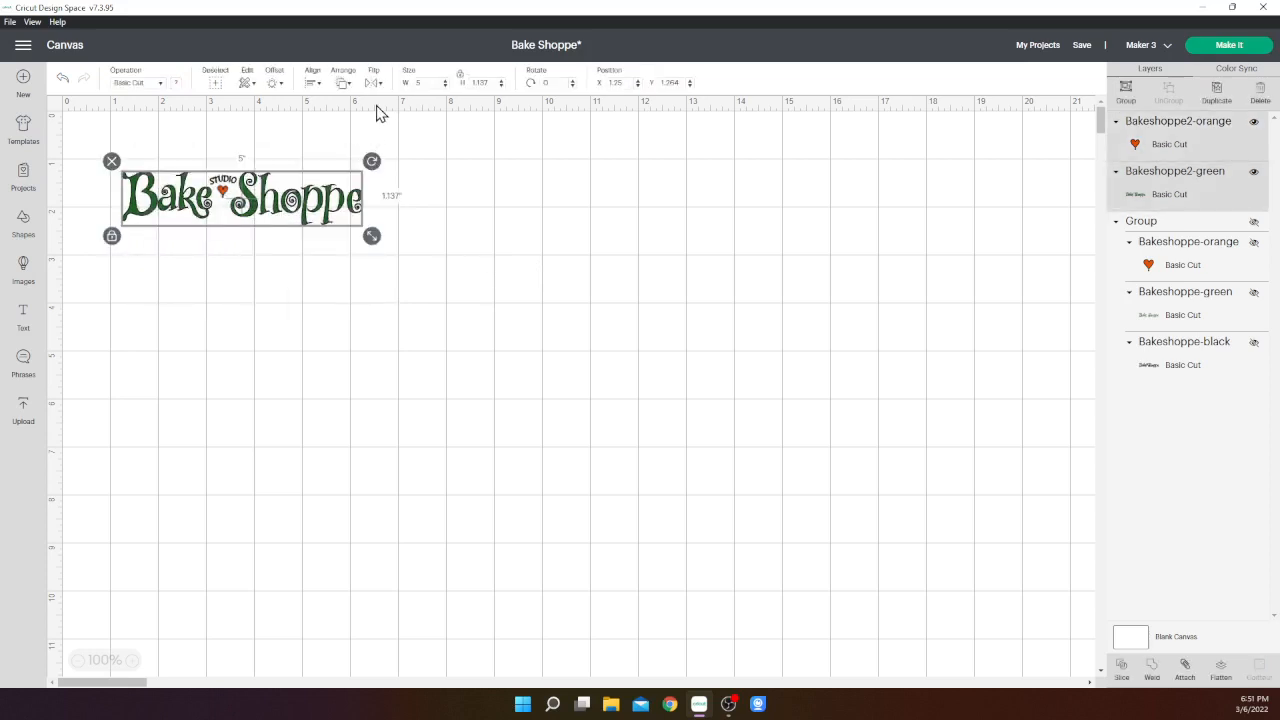
{"action": "left_click", "coordinate": [430, 82]}
{"action": "type", "text": "4"}
{"action": "key", "text": "Return"}
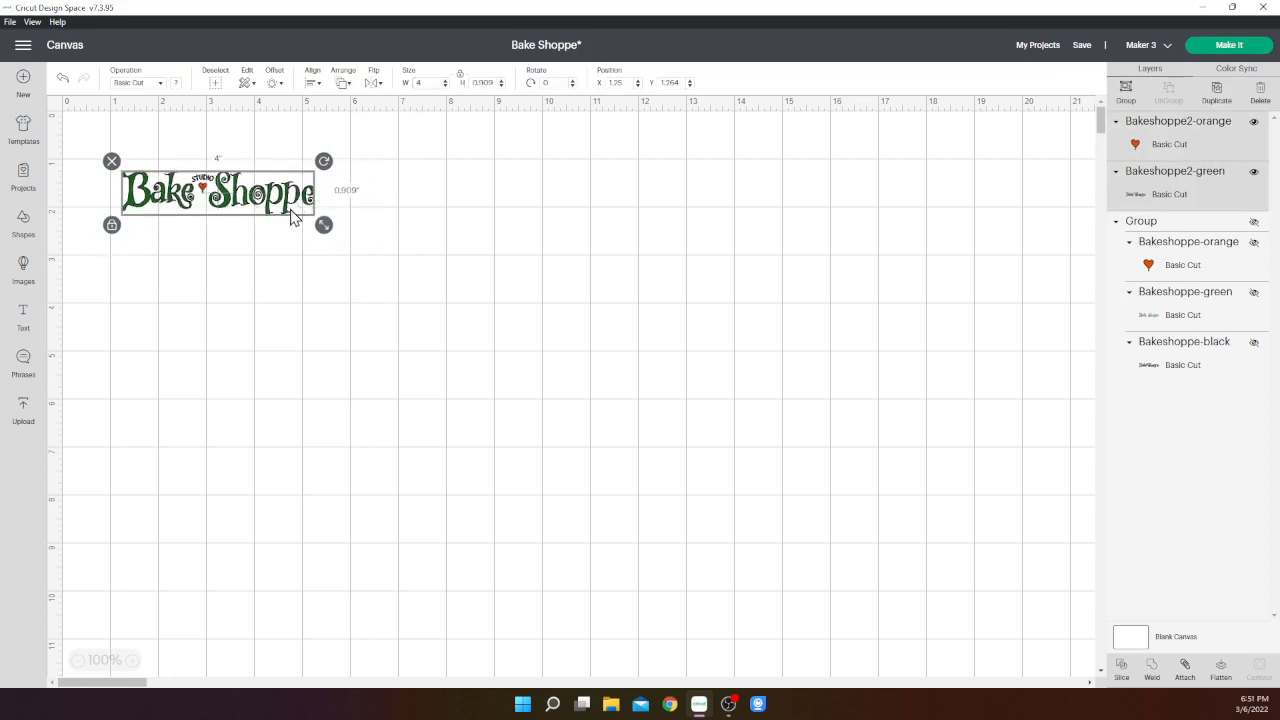
- Group the Bakeshoppe2-orange and Bakeshoppe2-green layers together
{"action": "left_click", "coordinate": [266, 248]}
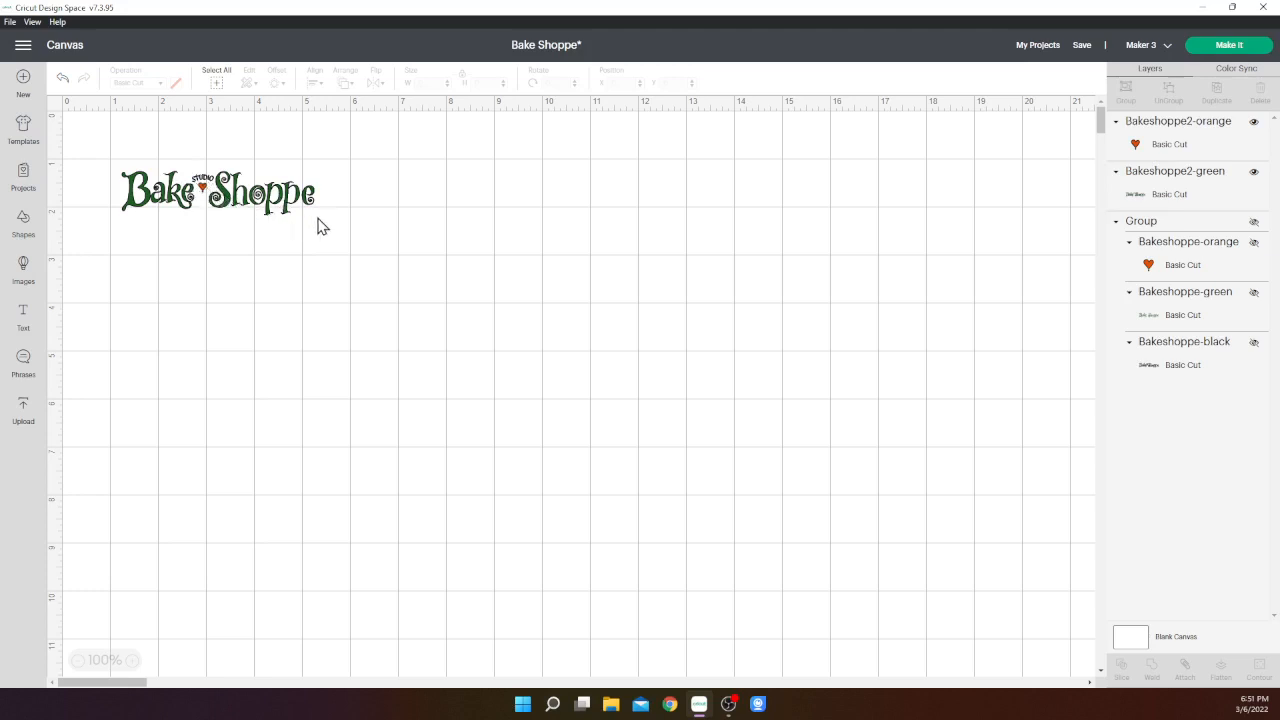
{"action": "left_click_drag", "start_coordinate": [294, 230], "coordinate": [146, 171]}
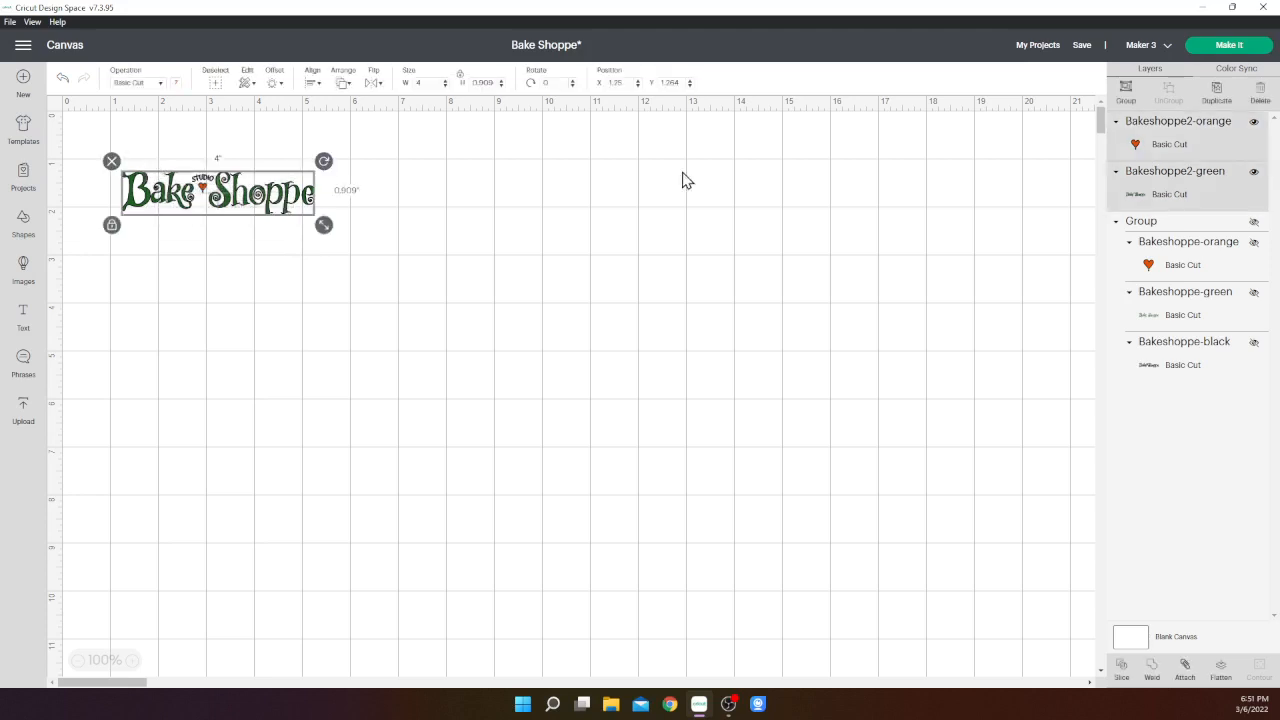
{"action": "left_click", "coordinate": [1126, 91]}
- Duplicate the Bakeshoppe2 group and place the copy just below the original logo
{"action": "left_click", "coordinate": [1218, 89]}
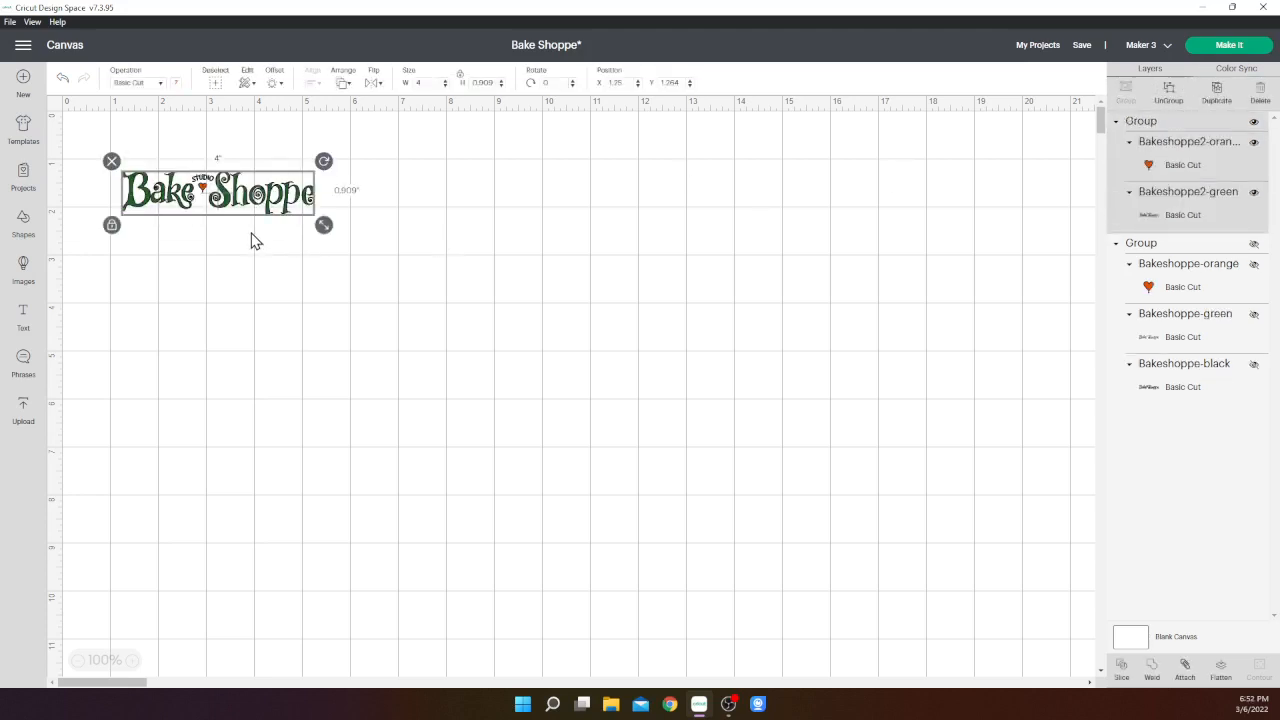
{"action": "left_click_drag", "start_coordinate": [245, 228], "coordinate": [274, 306]}
{"action": "left_click", "coordinate": [470, 262]}
- Change the operation of the whole duplicated logo group from Basic Cut to Pen
{"action": "left_click", "coordinate": [1175, 216]}
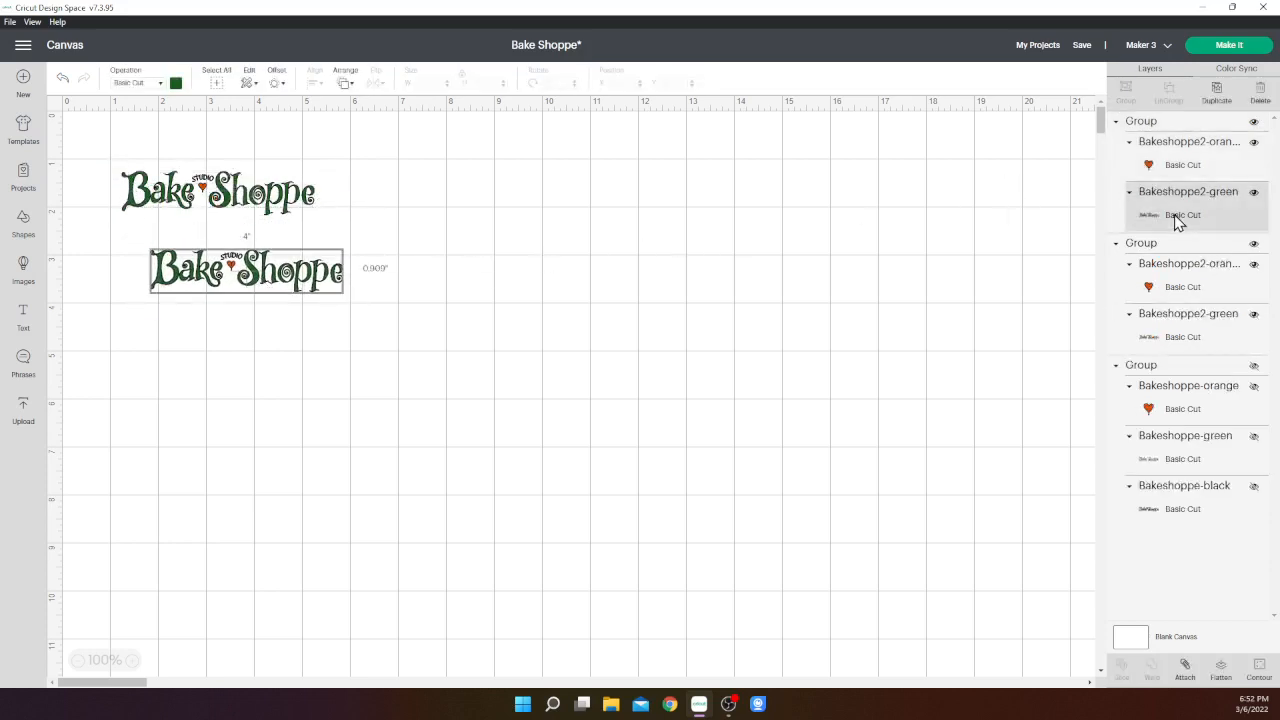
{"action": "left_click", "coordinate": [1162, 124]}
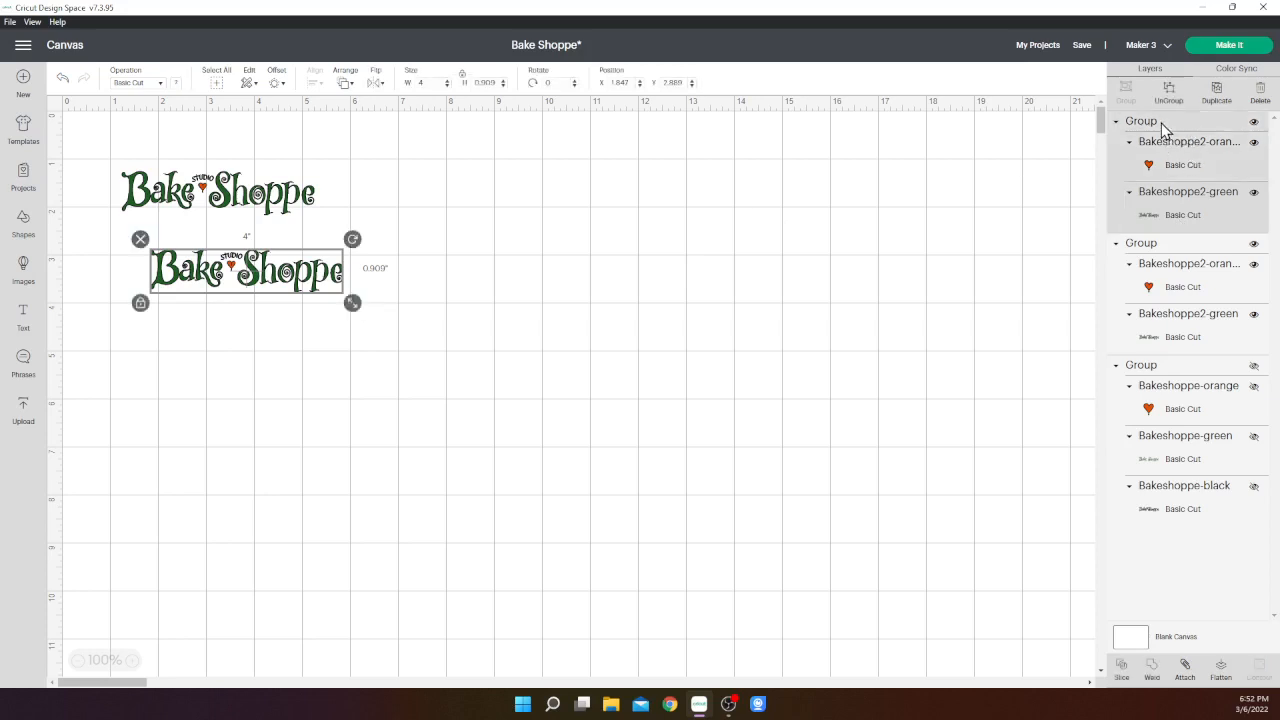
{"action": "left_click", "coordinate": [163, 84]}
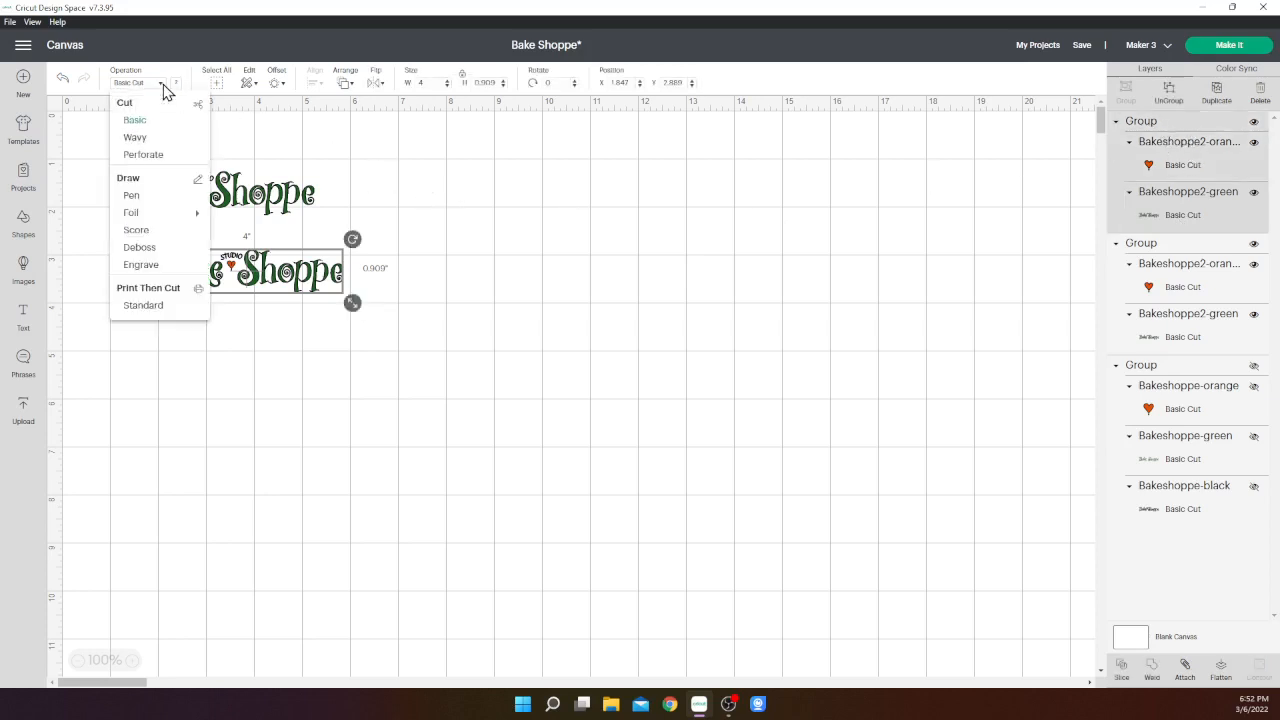
{"action": "left_click", "coordinate": [150, 196]}
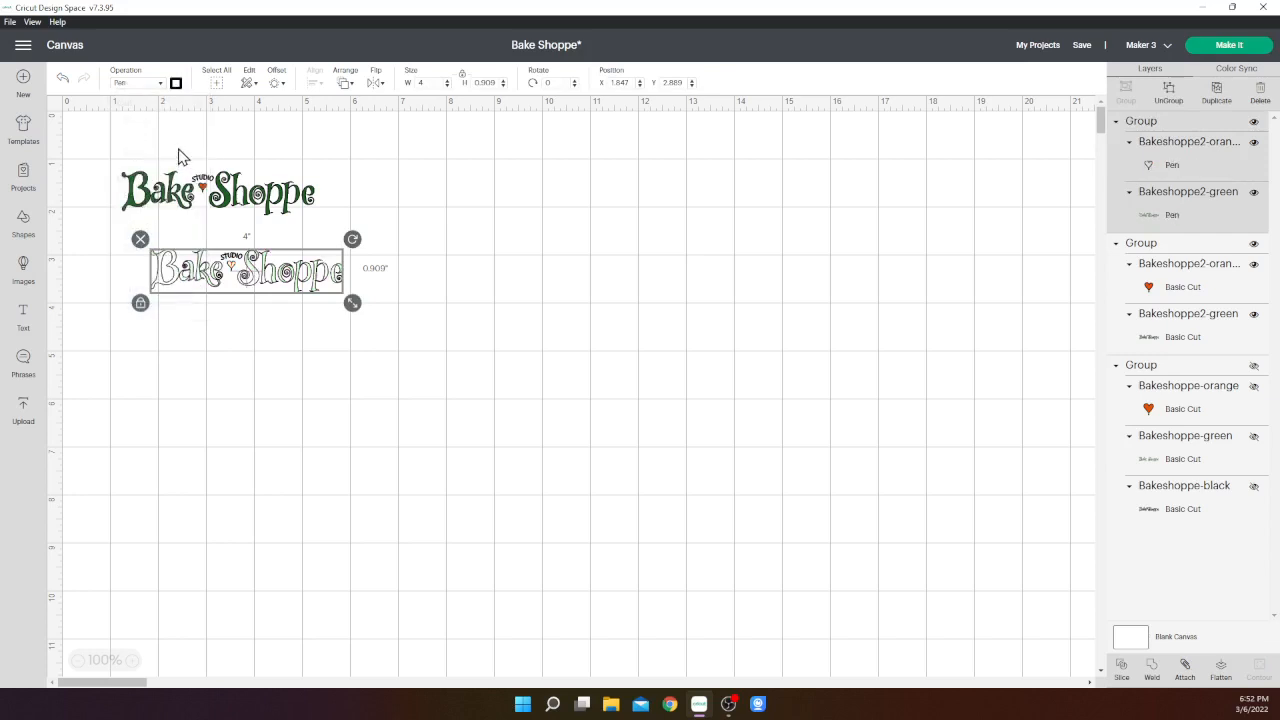
- Set the duplicated logo's pen to Fine Point (0.4mm) in Forrest Green (Infusible Ink)
{"action": "left_click", "coordinate": [176, 84]}
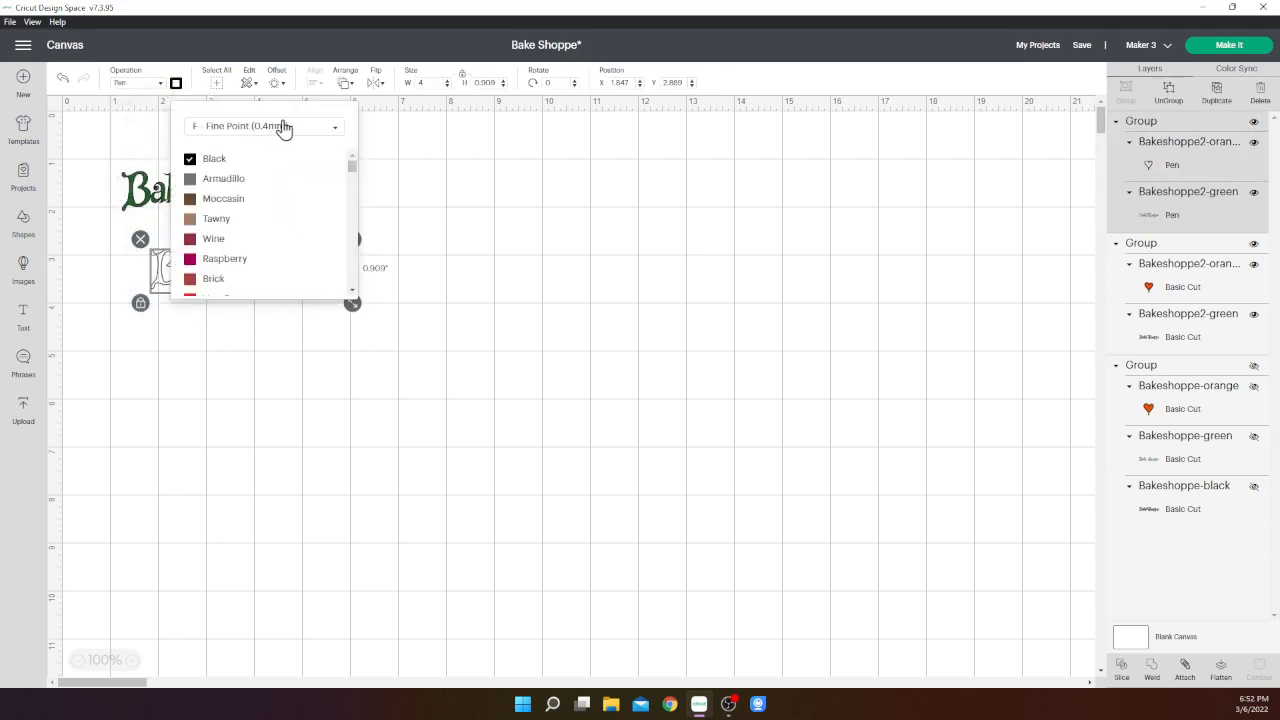
{"action": "left_click", "coordinate": [337, 134]}
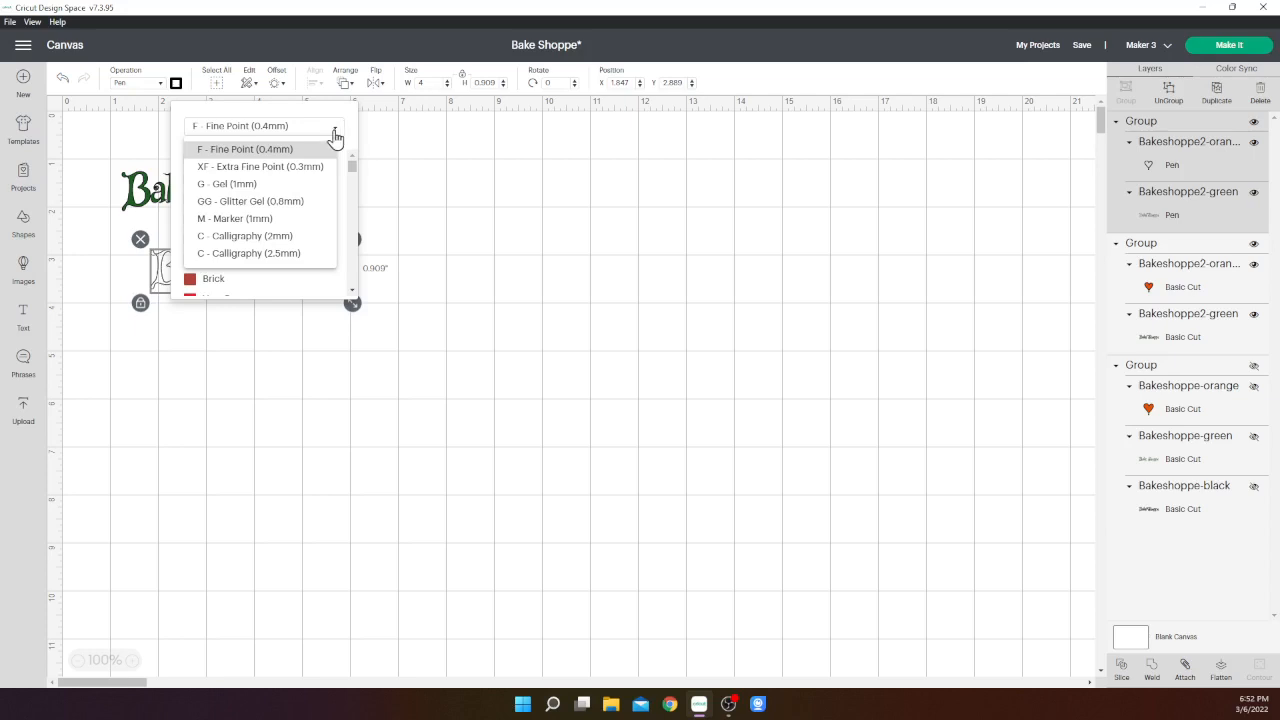
{"action": "left_click", "coordinate": [280, 150]}
{"action": "left_click_drag", "start_coordinate": [357, 170], "coordinate": [355, 250]}
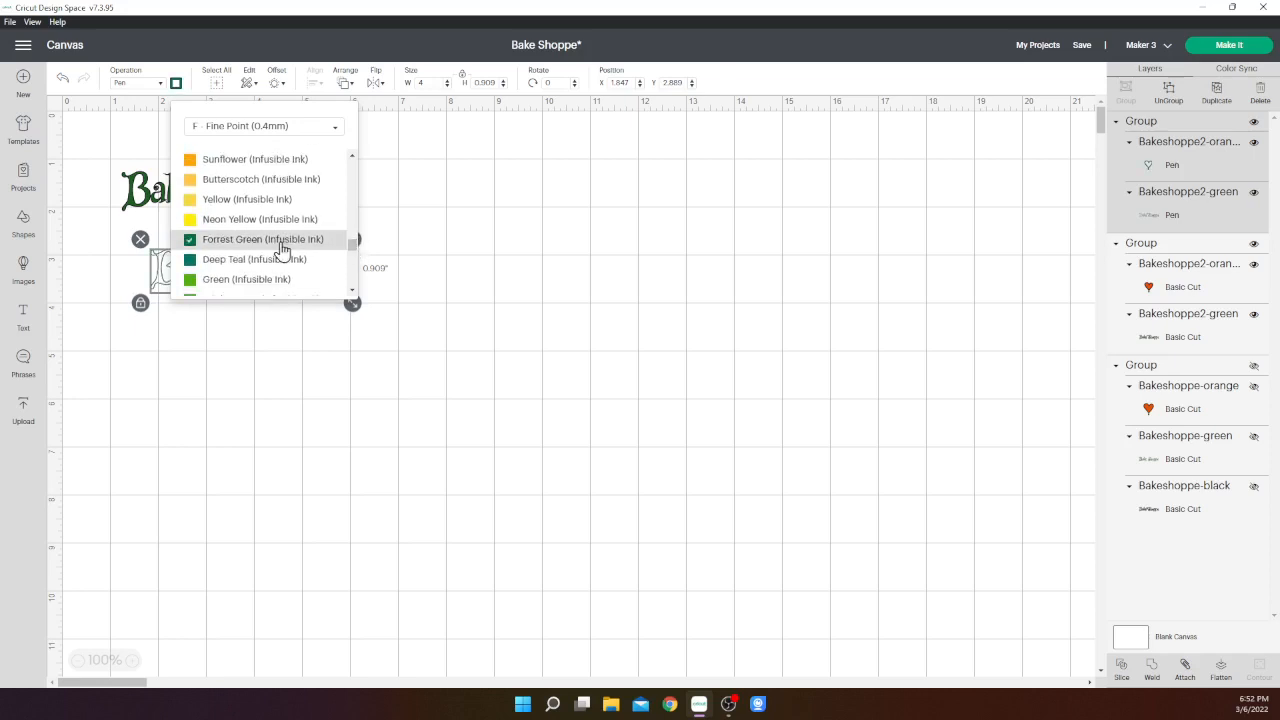
{"action": "left_click", "coordinate": [407, 240]}
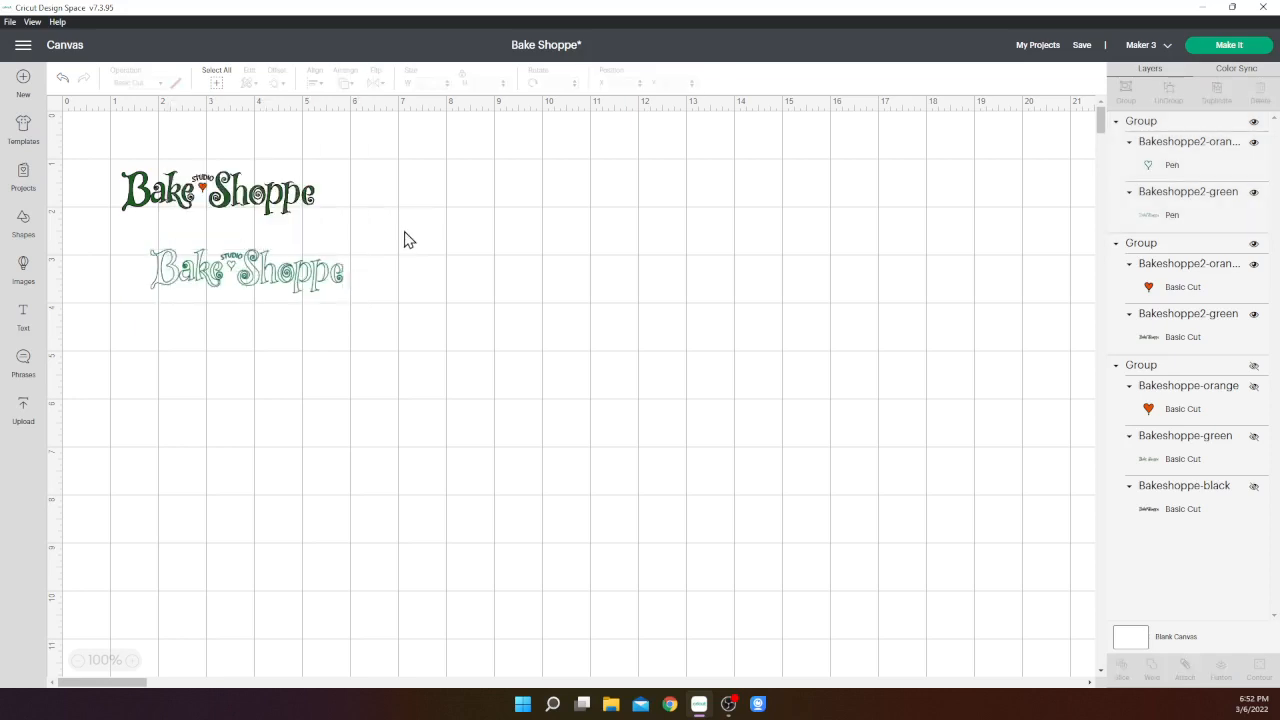
- Set the pen colour of the duplicated logo's heart layer, Bakeshoppe2-orange, to Orange Peel (Infusible Ink)
{"action": "left_click", "coordinate": [1178, 175]}
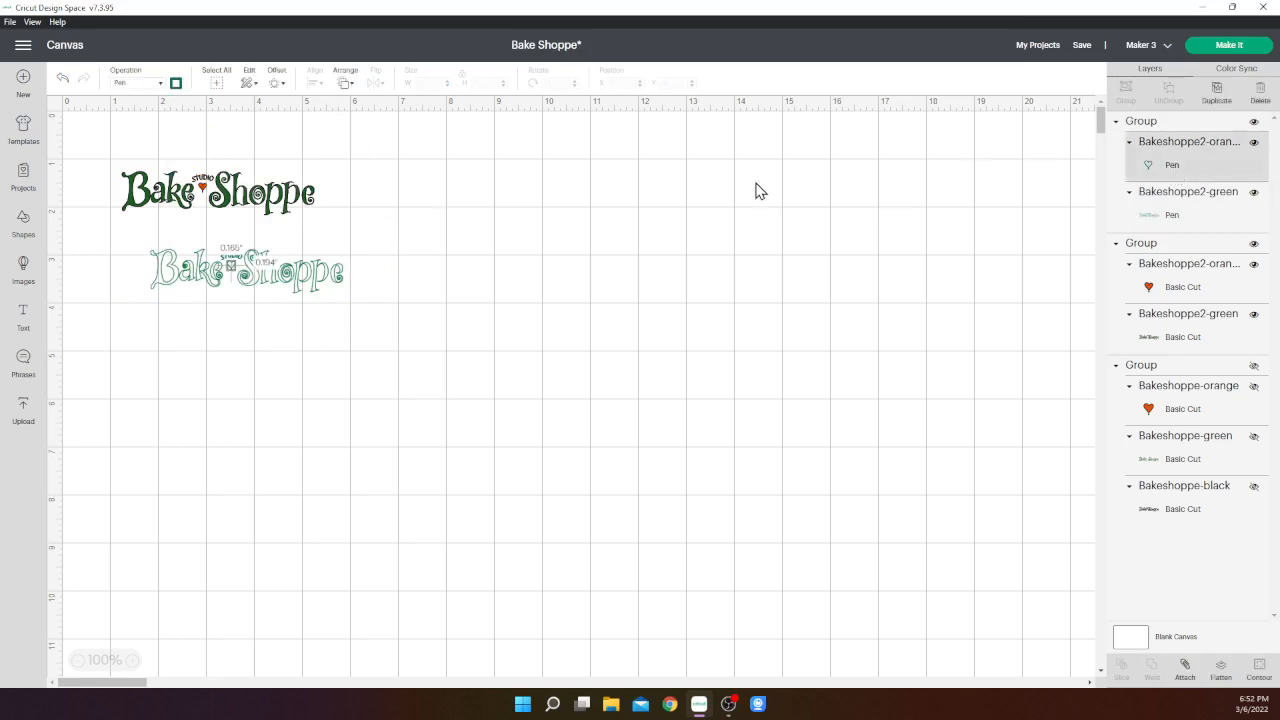
{"action": "left_click", "coordinate": [175, 84]}
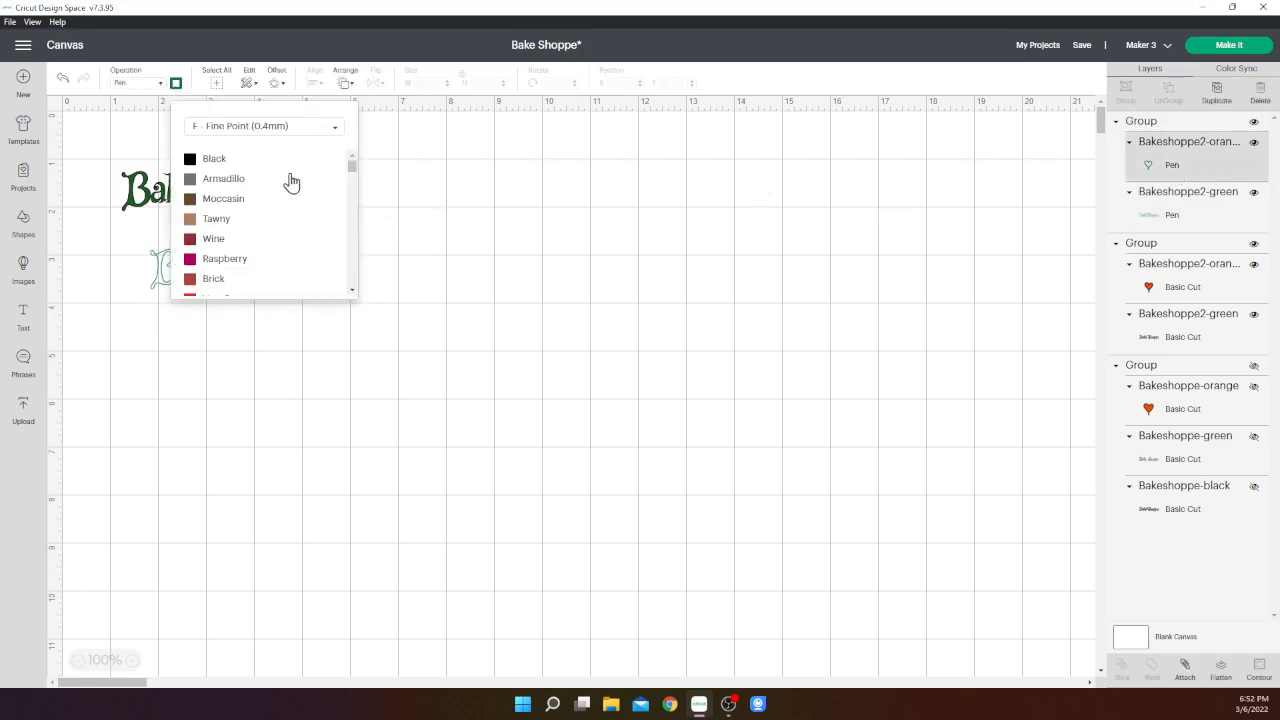
{"action": "scroll", "coordinate": [358, 224], "scroll_direction": "down", "scroll_amount": 15}
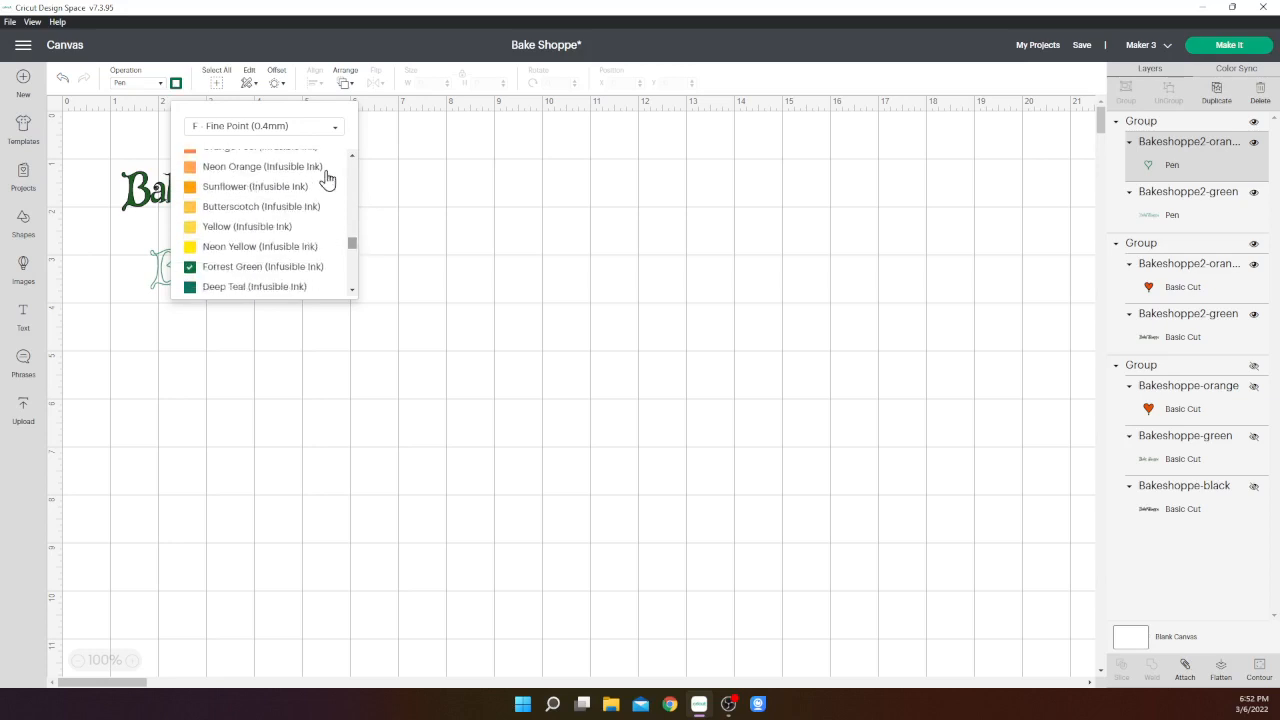
{"action": "scroll", "coordinate": [286, 243], "scroll_direction": "up", "scroll_amount": 2}
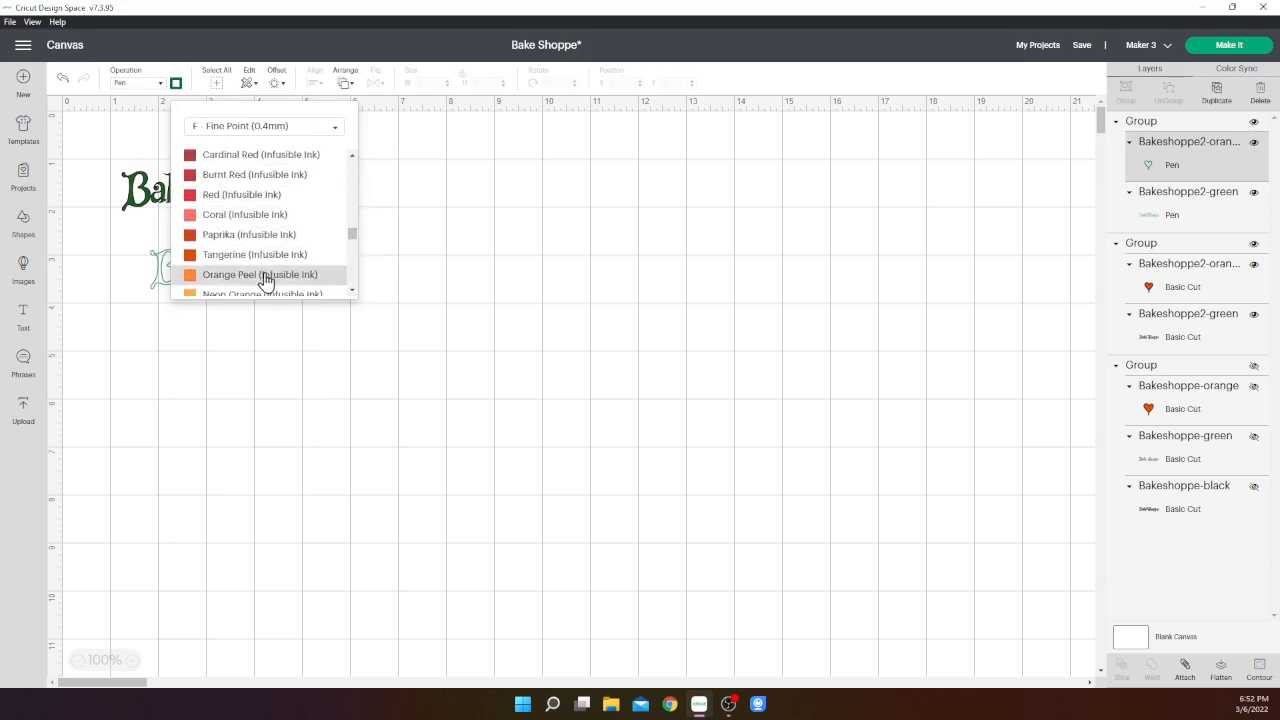
{"action": "left_click", "coordinate": [264, 277]}
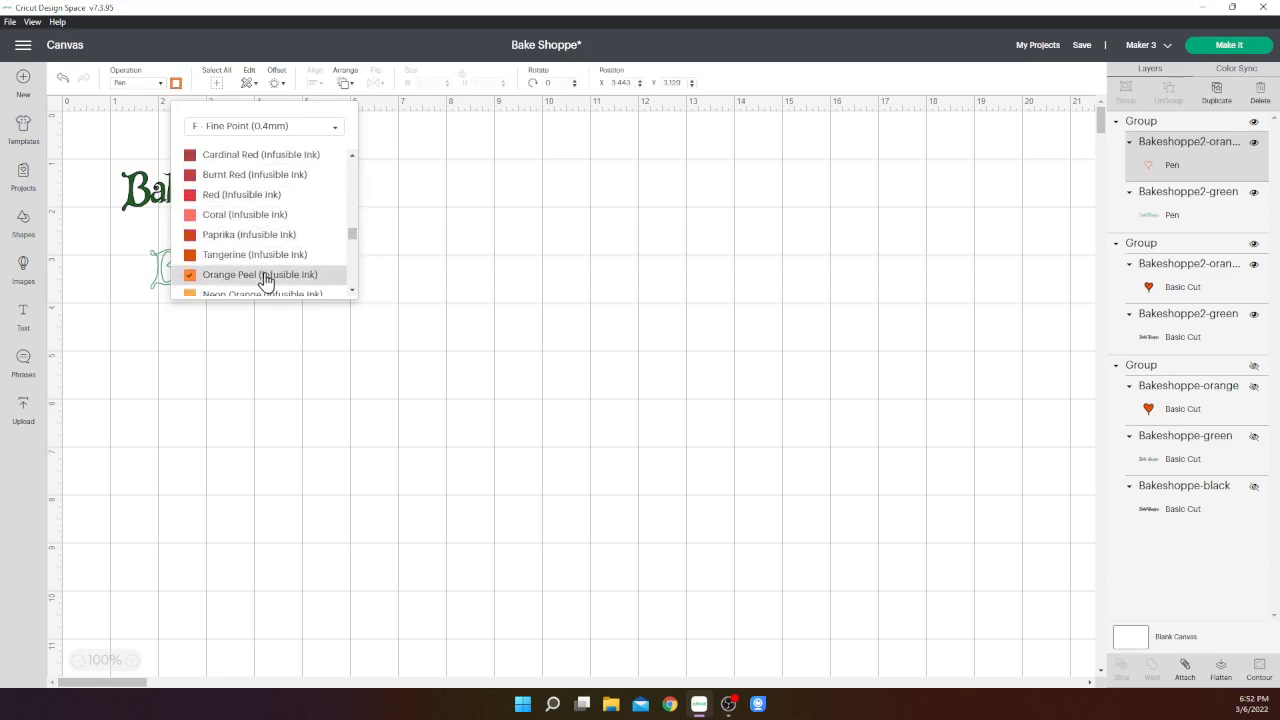
{"action": "left_click", "coordinate": [544, 270]}
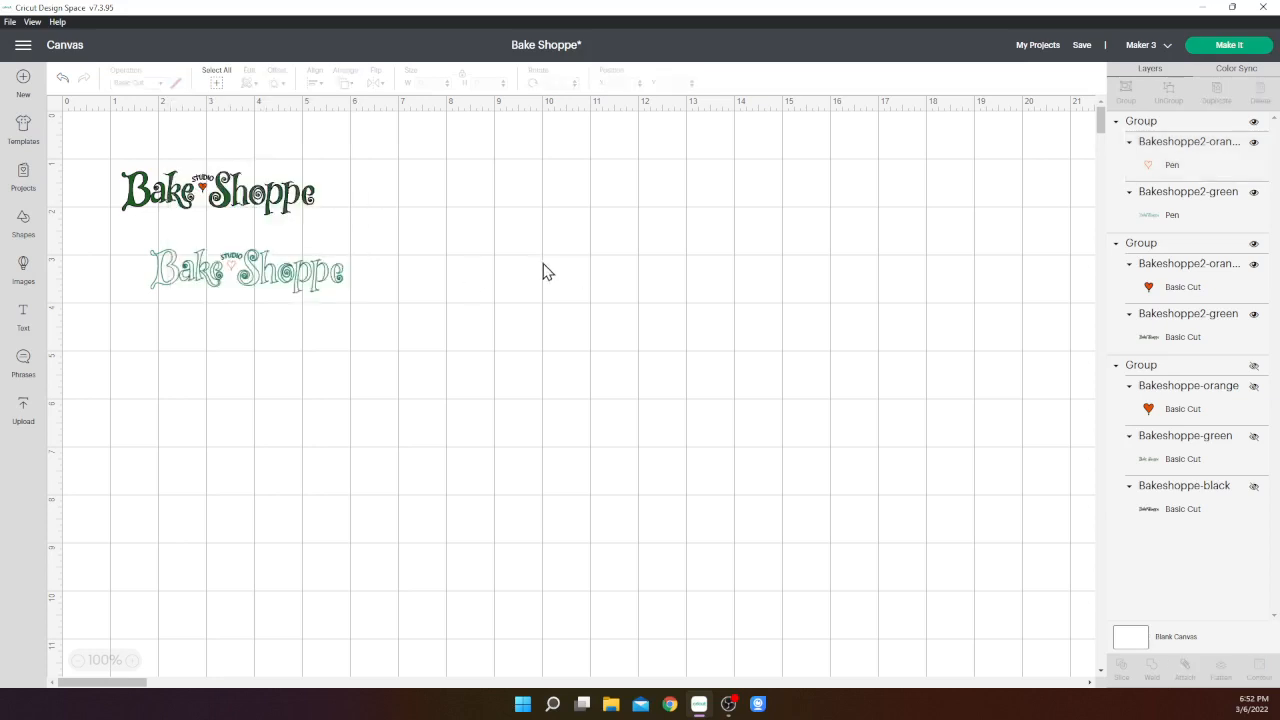
- Ungroup the pen copy of the logo into its separate Bakeshoppe2-orange and Bakeshoppe2-green layers
{"action": "left_click", "coordinate": [1186, 215]}
{"action": "left_click", "coordinate": [1191, 119]}
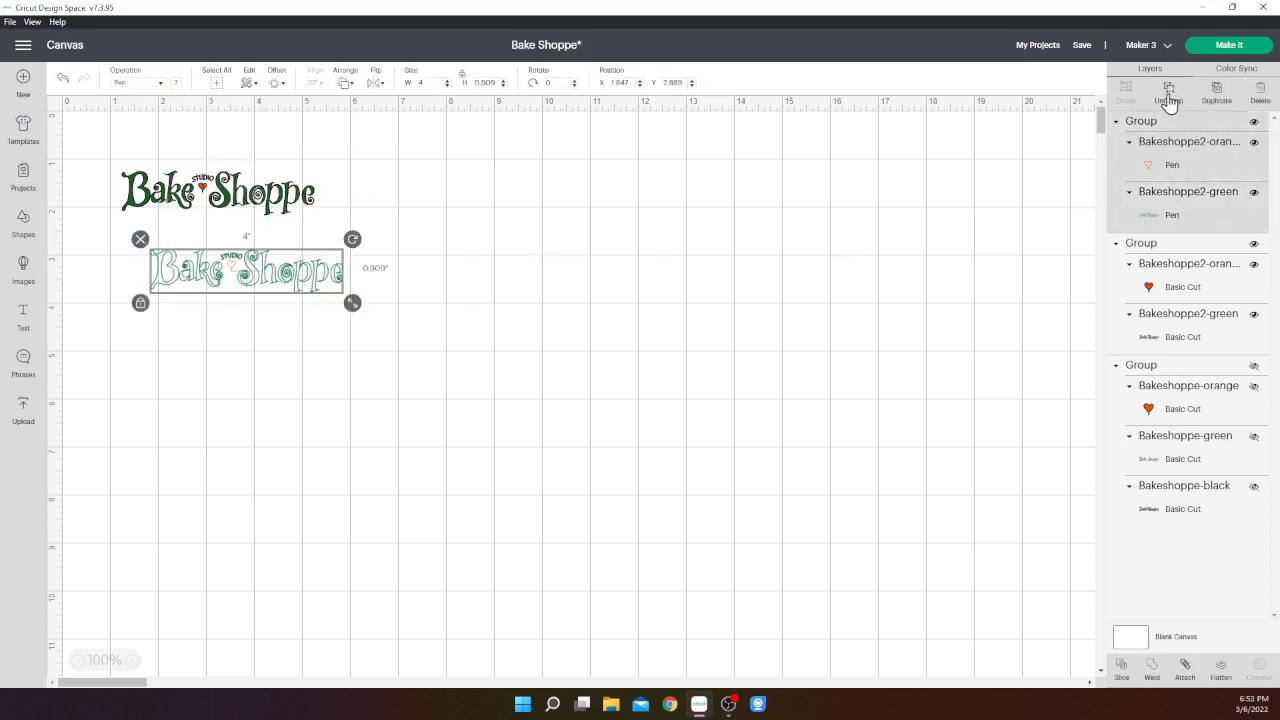
{"action": "left_click", "coordinate": [1168, 98]}
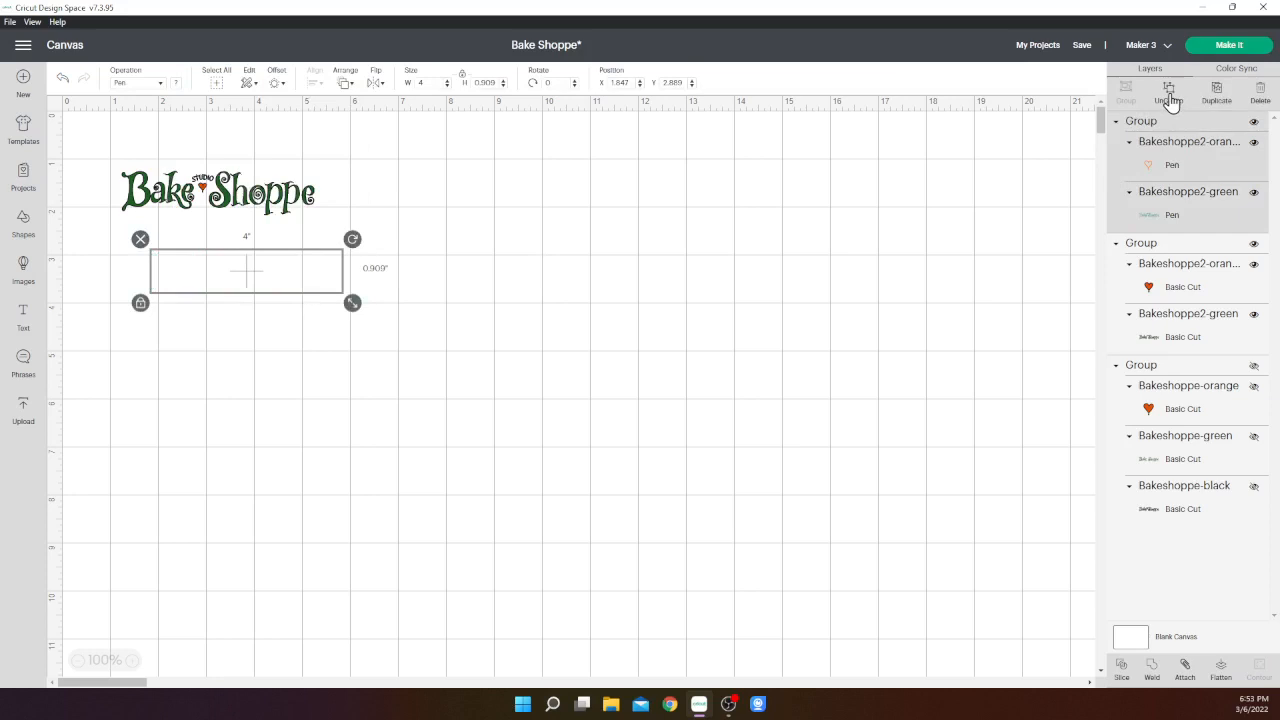
- Create an inward offset of the Bakeshoppe2-green pen layer with a distance of -0.001 in
{"action": "left_click", "coordinate": [295, 284]}
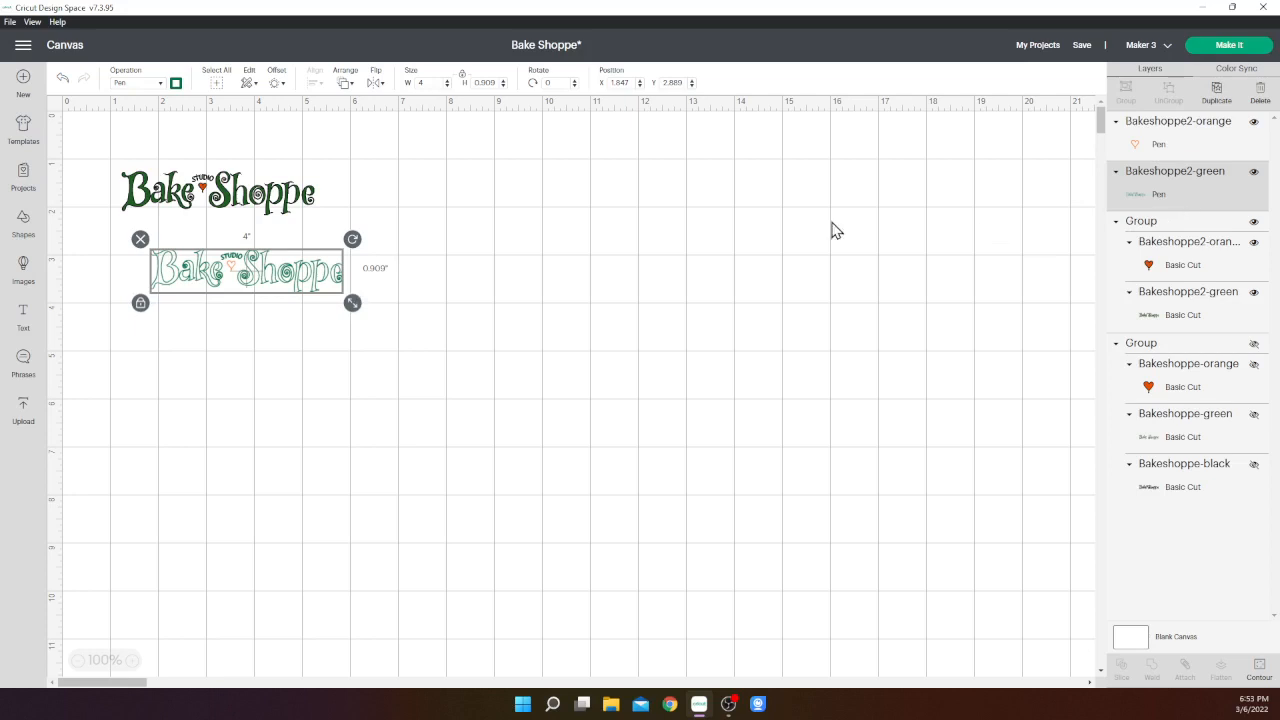
{"action": "left_click", "coordinate": [276, 83]}
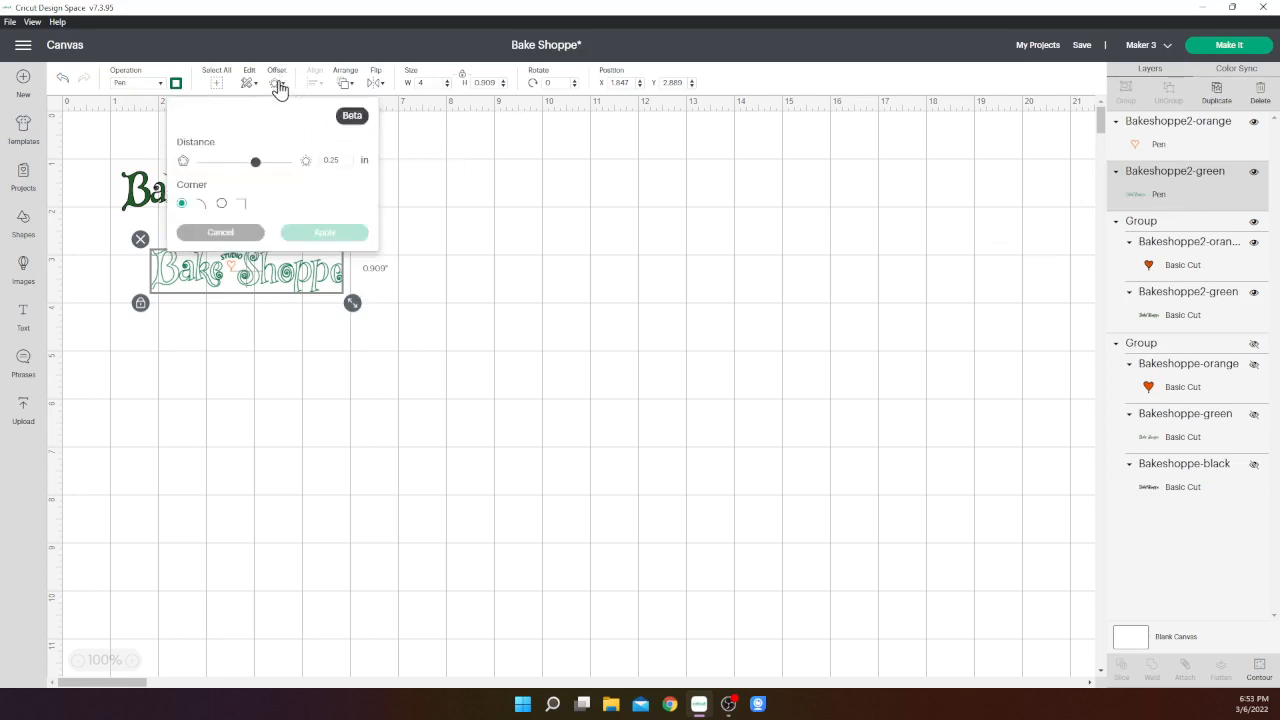
{"action": "double_click", "coordinate": [330, 160]}
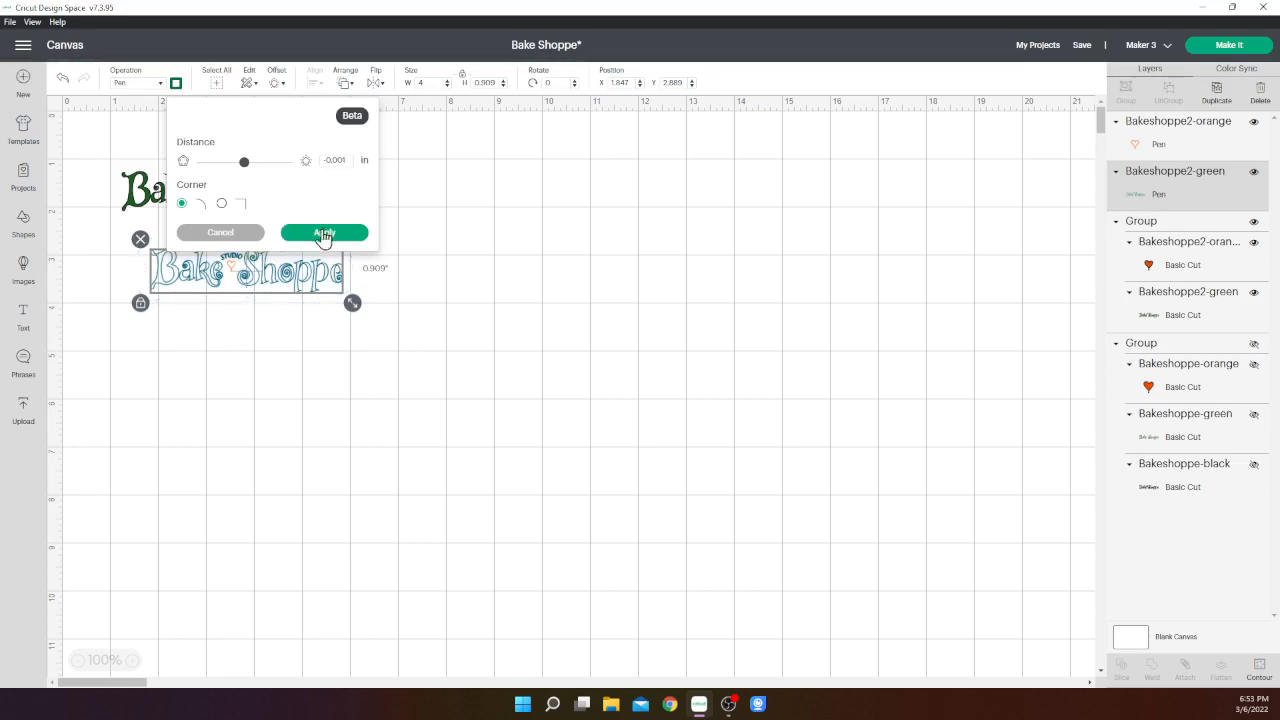
{"action": "left_click", "coordinate": [323, 234]}
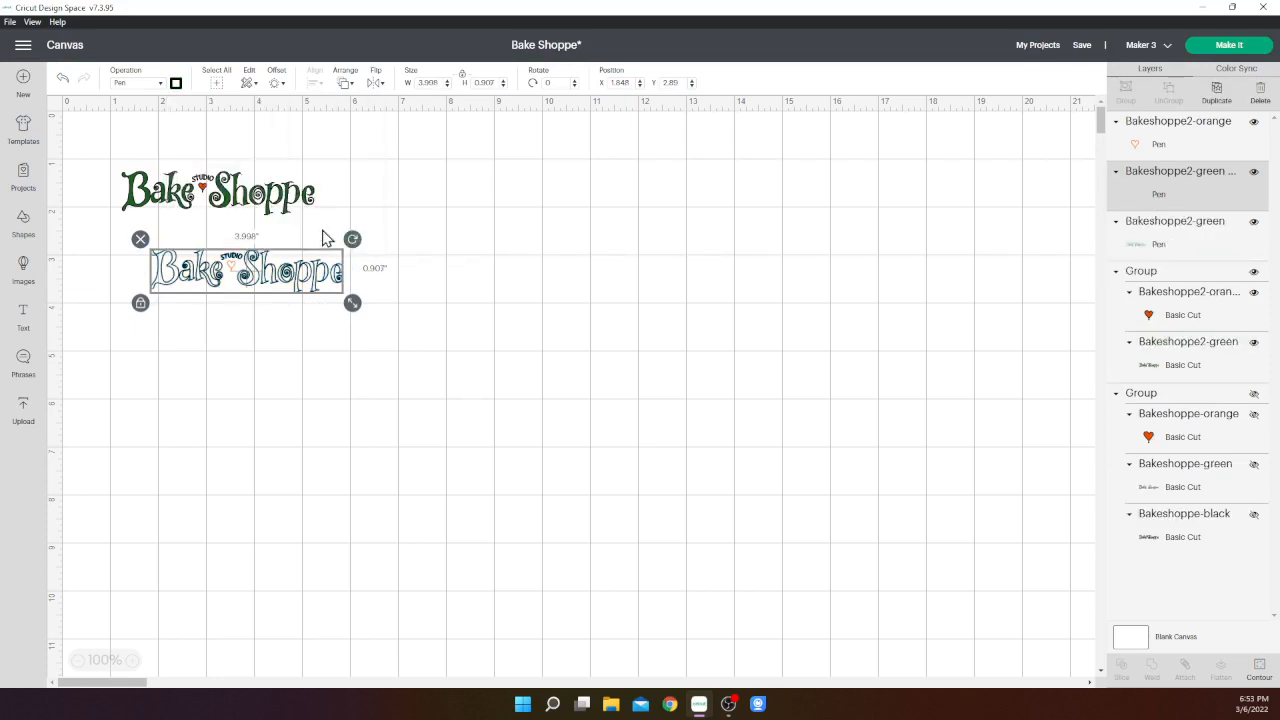
- Offset the resulting inset lettering outline by -0.001 in four more times, each from the currently selected offset layer
{"action": "left_click", "coordinate": [280, 86]}
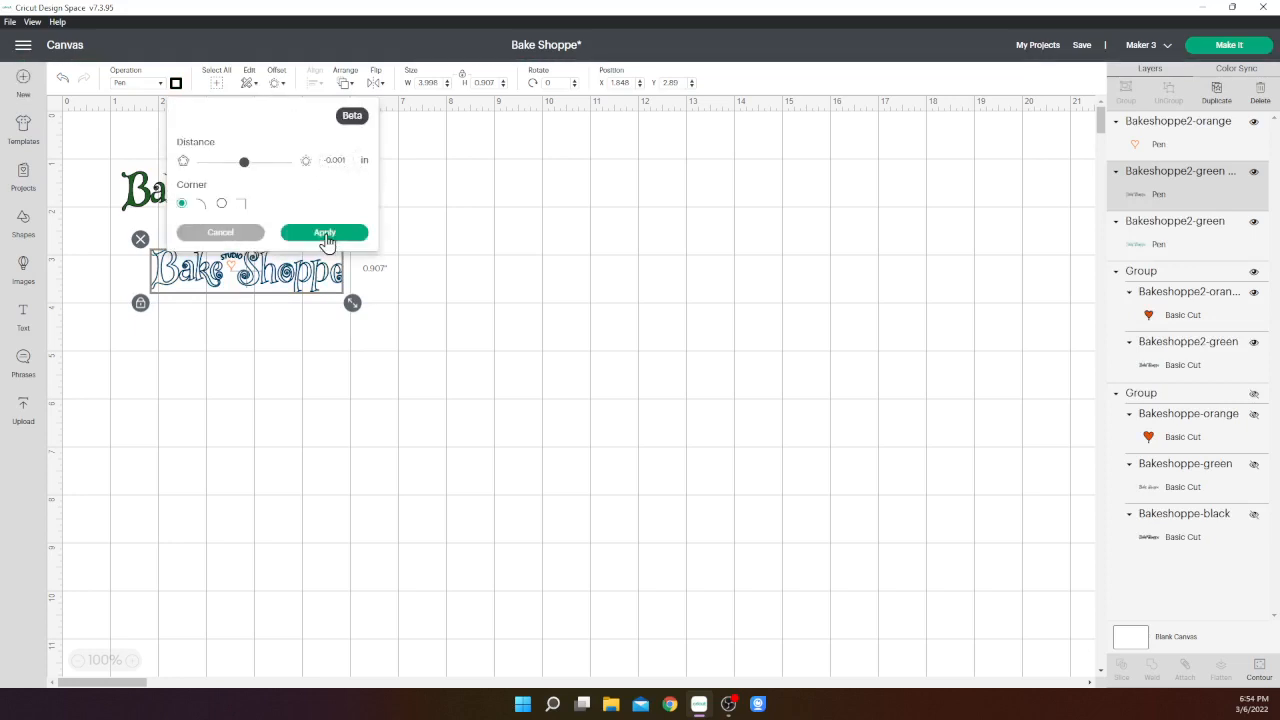
{"action": "left_click", "coordinate": [326, 233]}
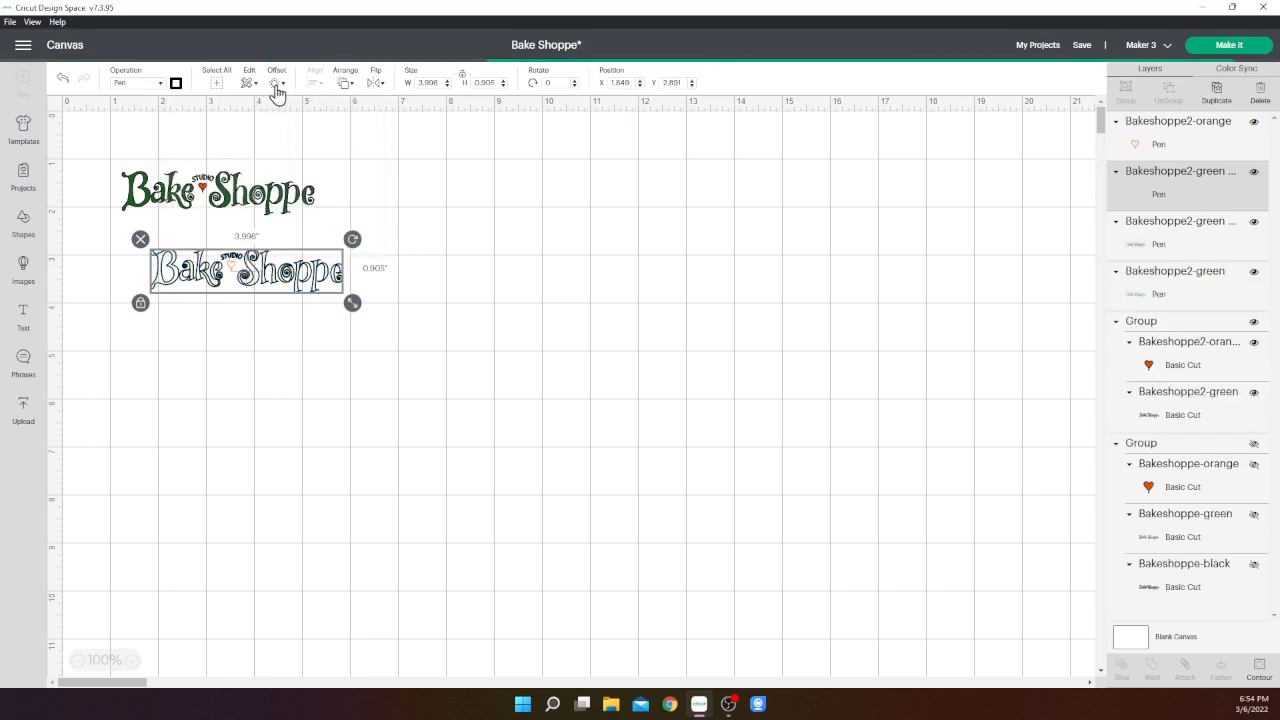
{"action": "left_click", "coordinate": [277, 88]}
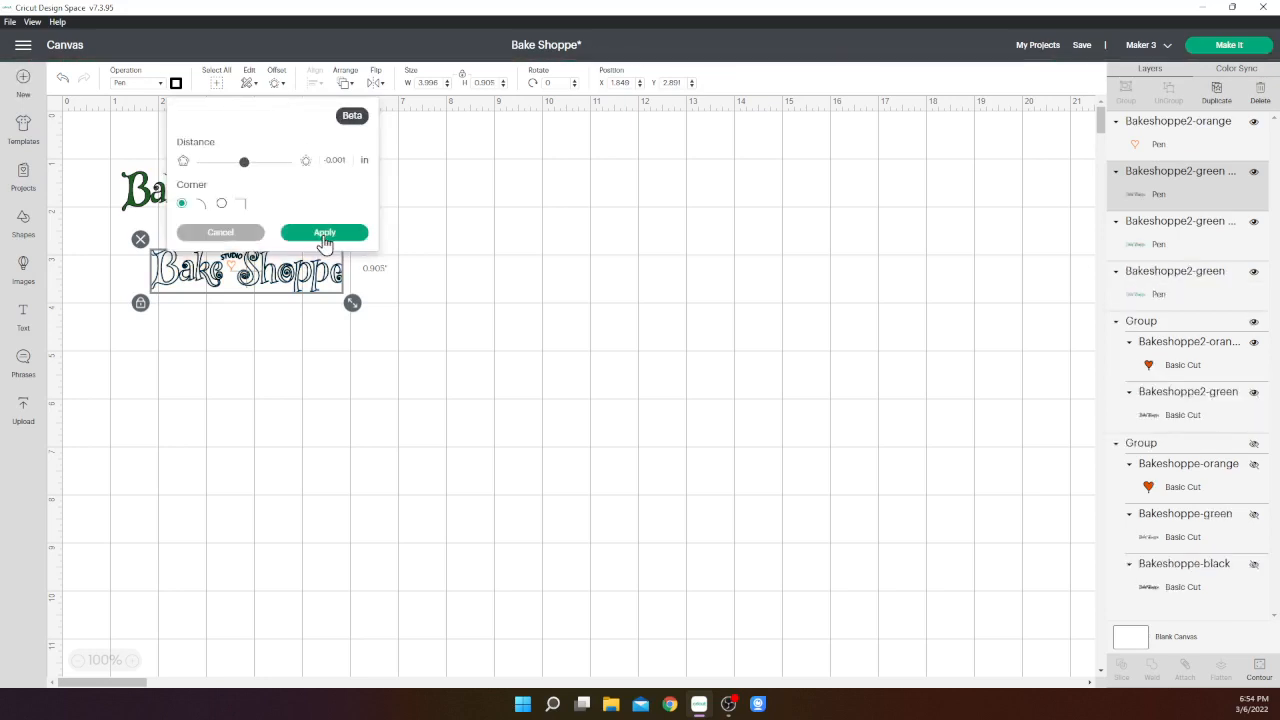
{"action": "left_click", "coordinate": [324, 237]}
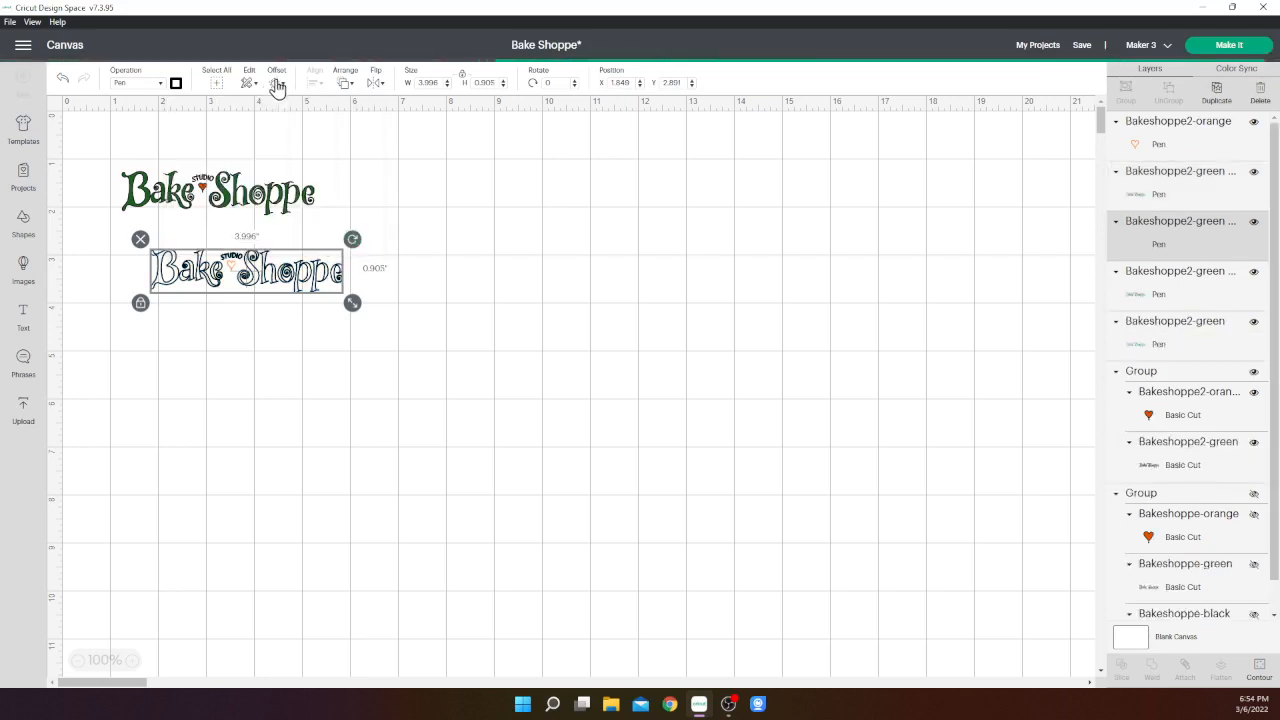
{"action": "left_click", "coordinate": [277, 86]}
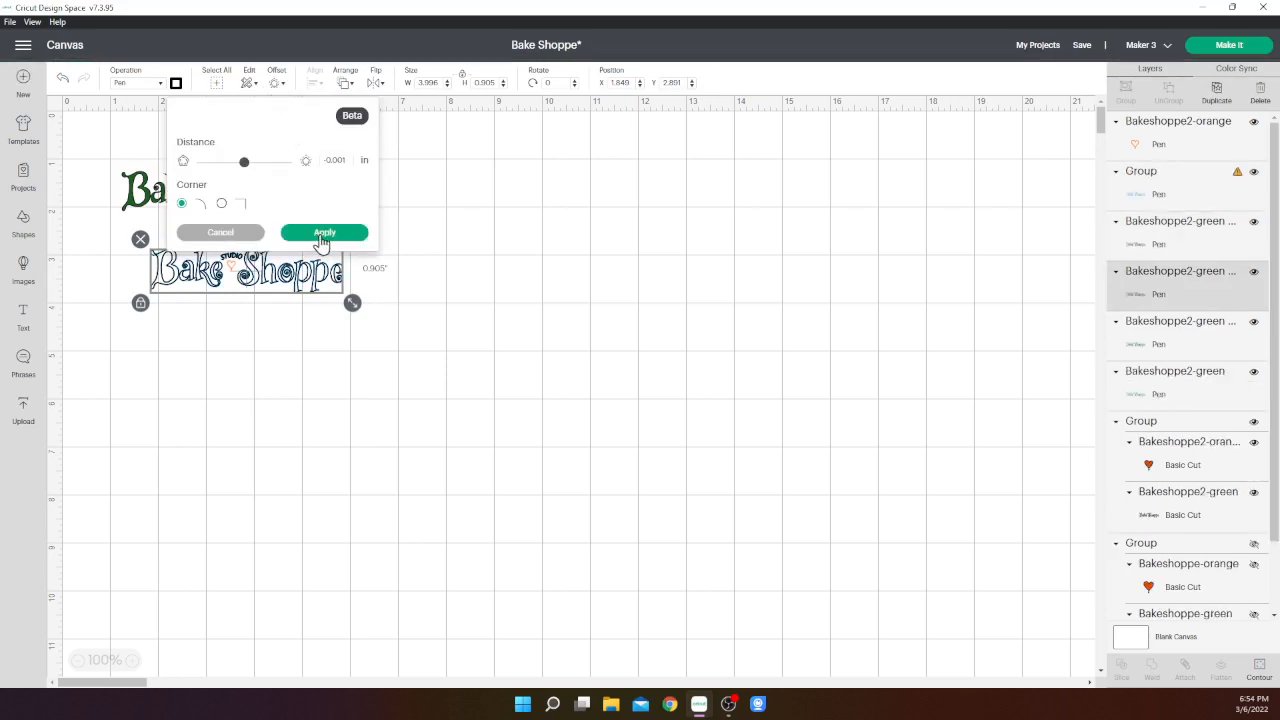
{"action": "left_click", "coordinate": [324, 237]}
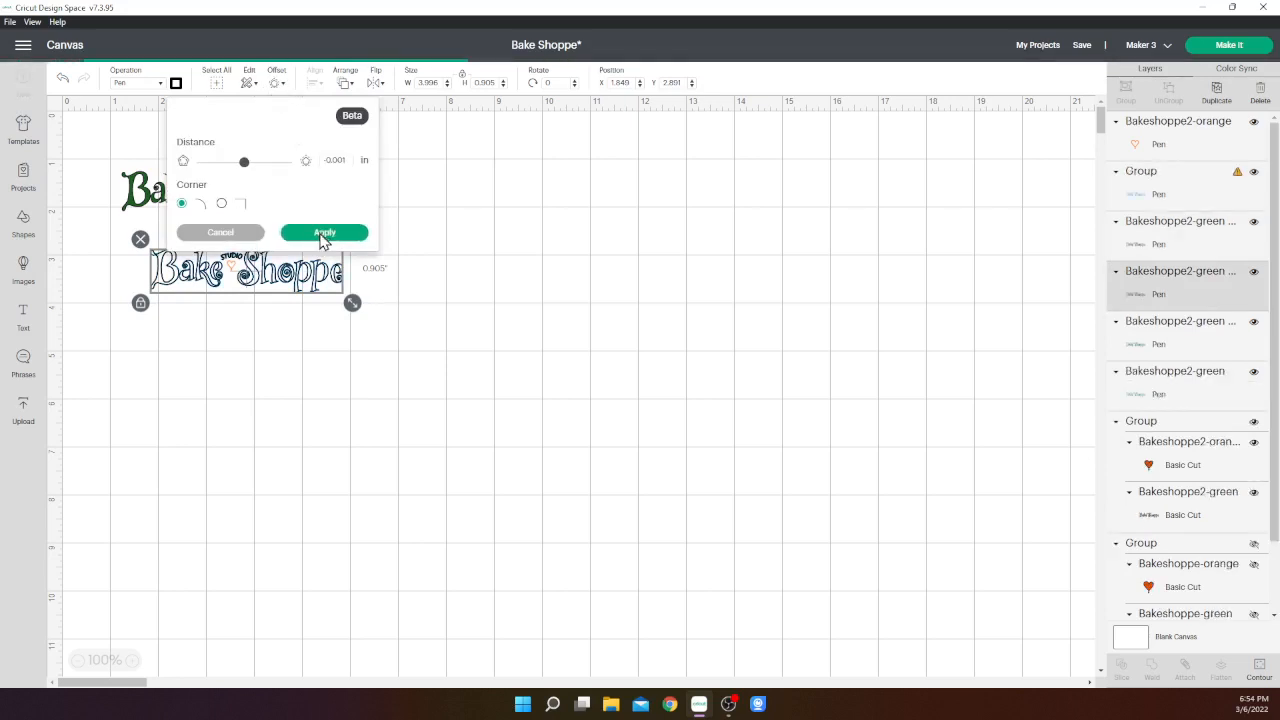
{"action": "left_click", "coordinate": [273, 86]}
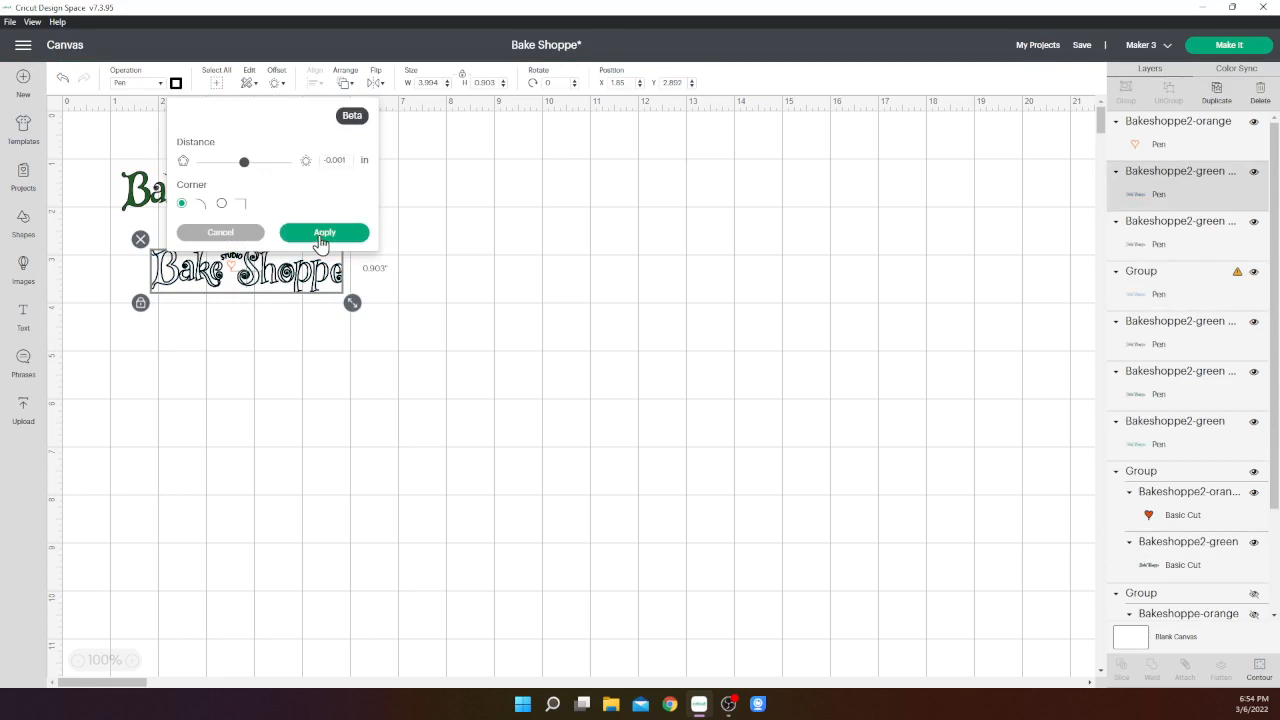
{"action": "left_click", "coordinate": [324, 237]}
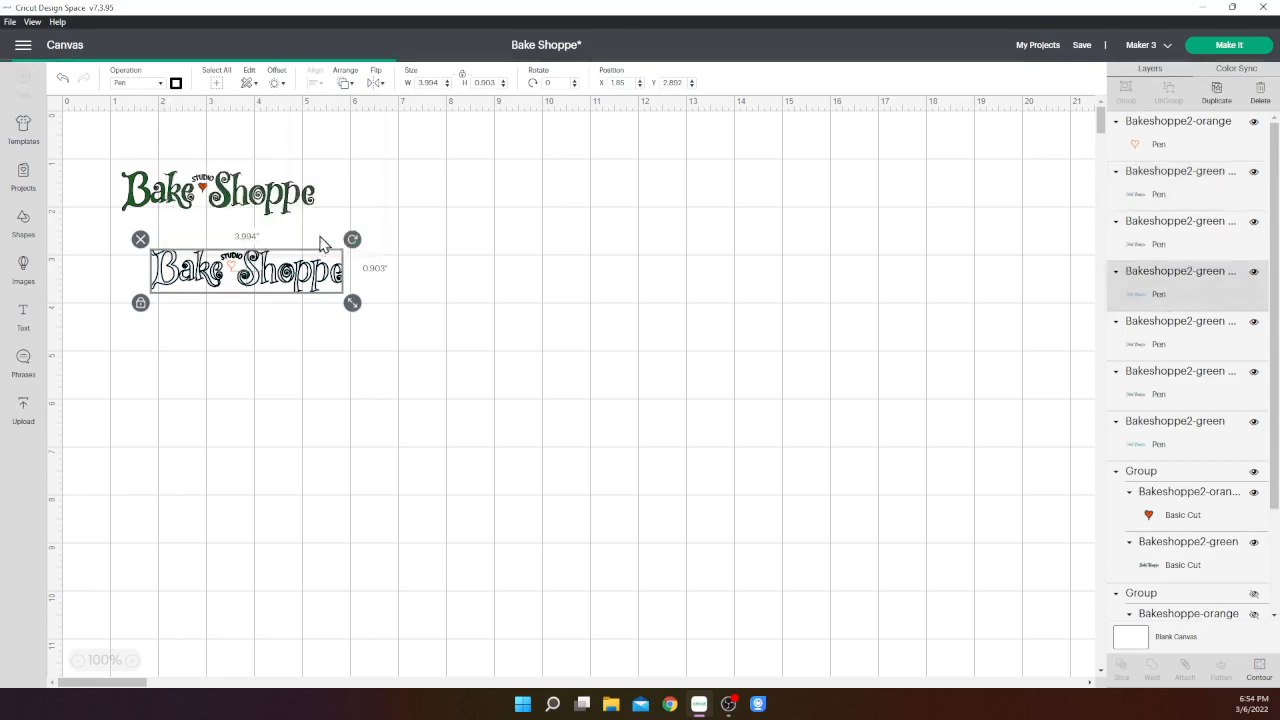
- Keep adding -0.001 in offsets to the pen lettering to fill the strokes further, checking them at 200% zoom
{"action": "left_click", "coordinate": [133, 663]}
{"action": "left_click", "coordinate": [133, 663]}
{"action": "left_click", "coordinate": [133, 663]}
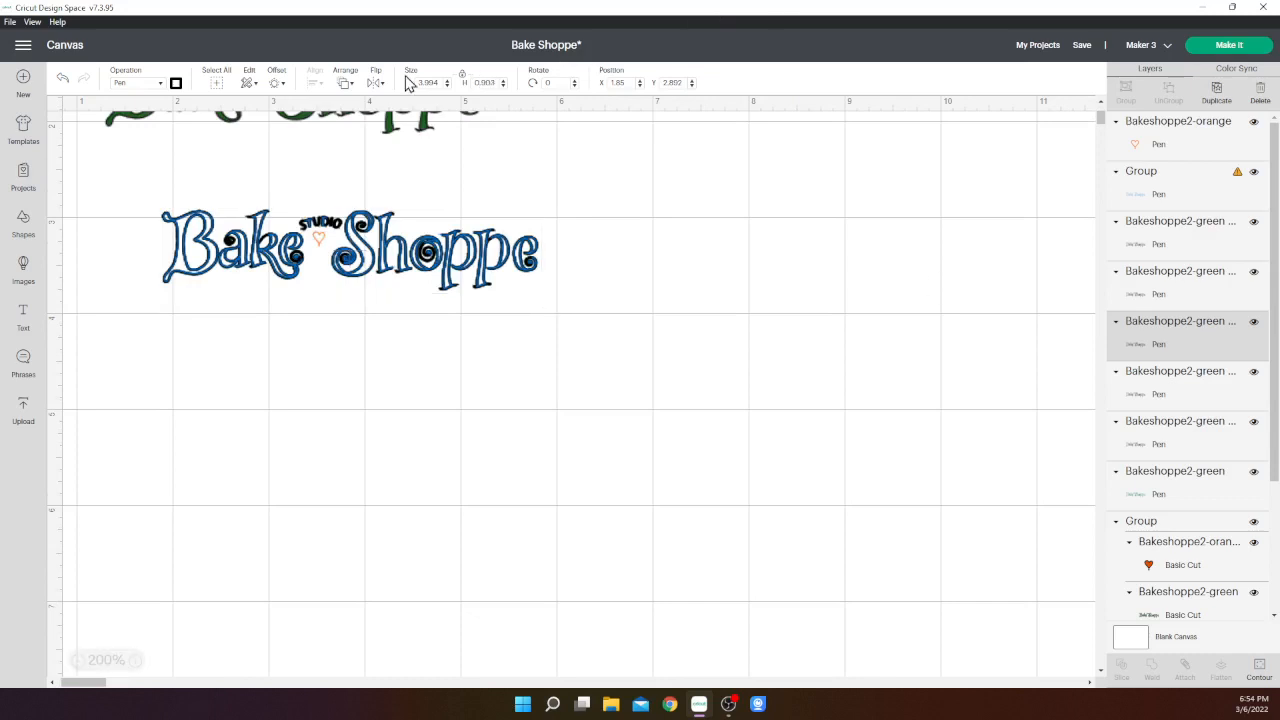
{"action": "left_click", "coordinate": [273, 88]}
{"action": "left_click", "coordinate": [340, 232]}
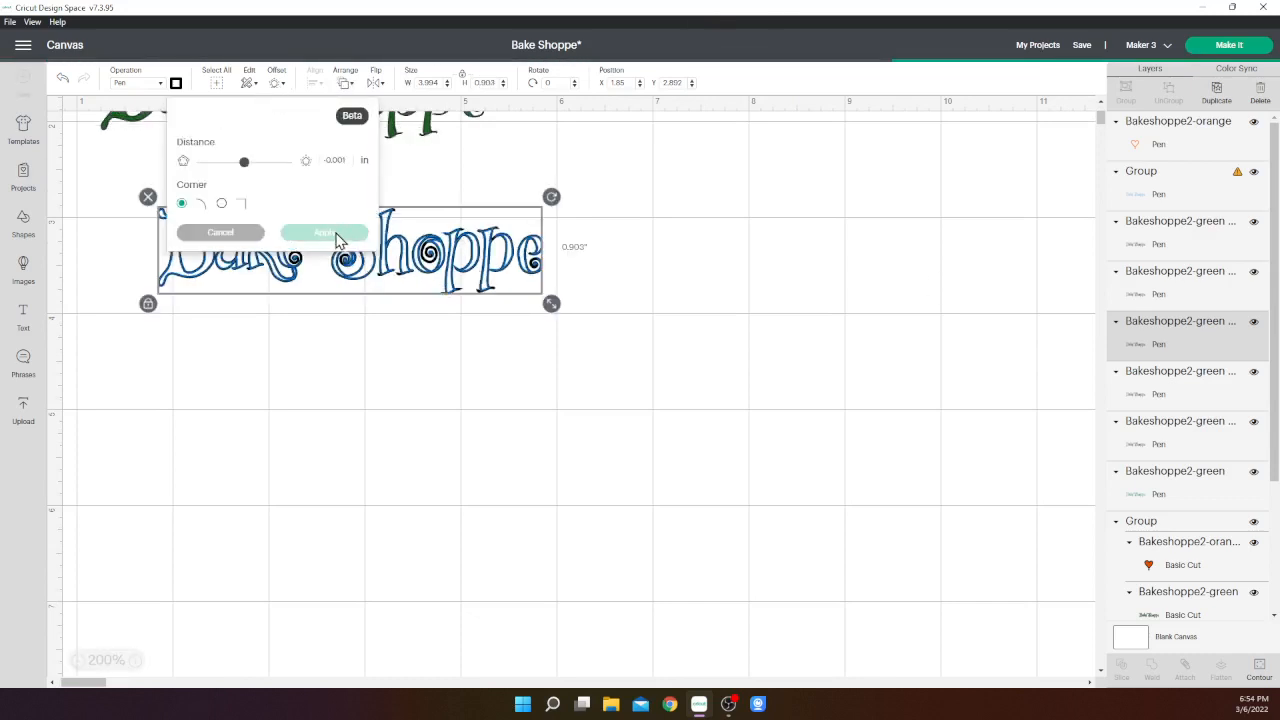
{"action": "left_click", "coordinate": [336, 234]}
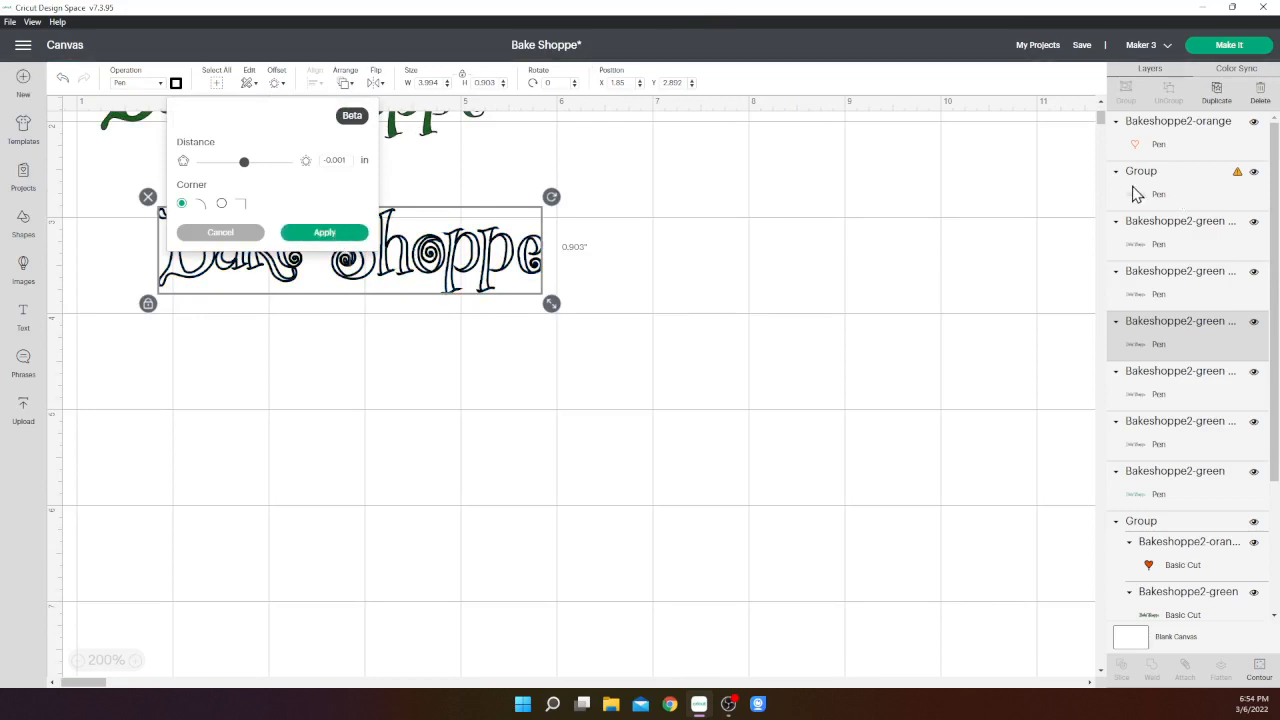
{"action": "scroll", "coordinate": [860, 248], "scroll_direction": "up", "scroll_amount": 2}
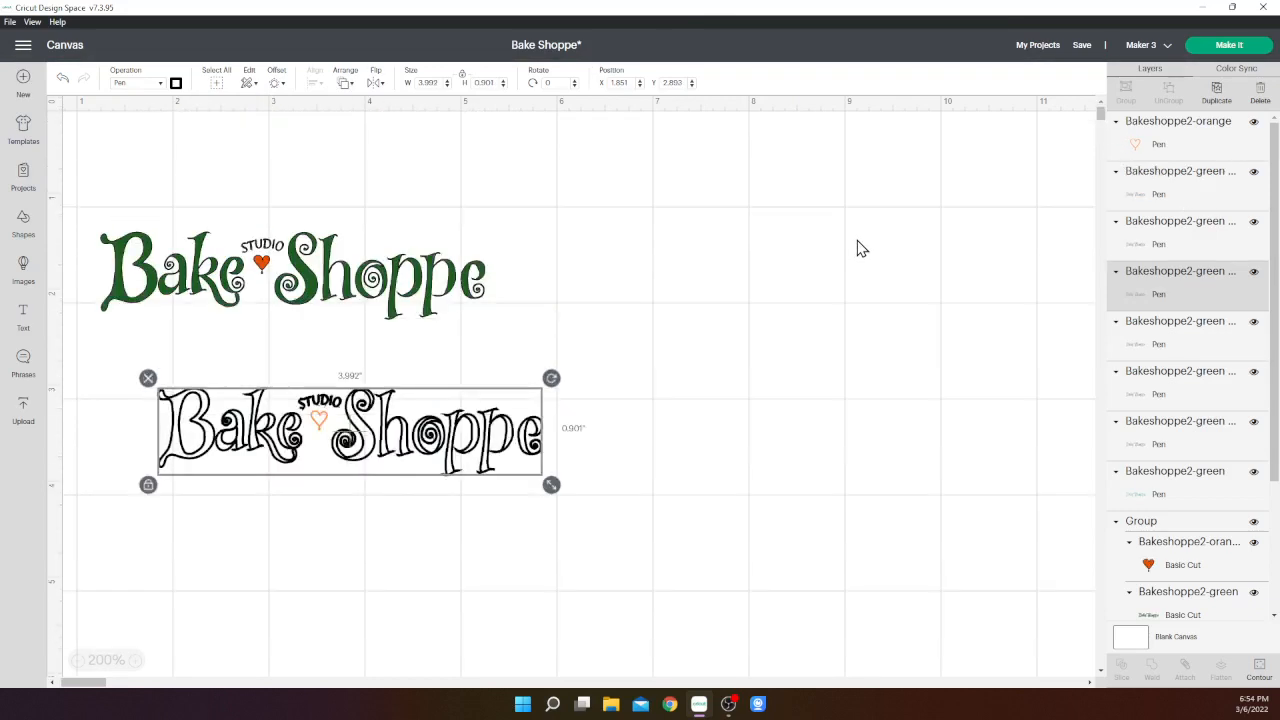
{"action": "left_click", "coordinate": [277, 88]}
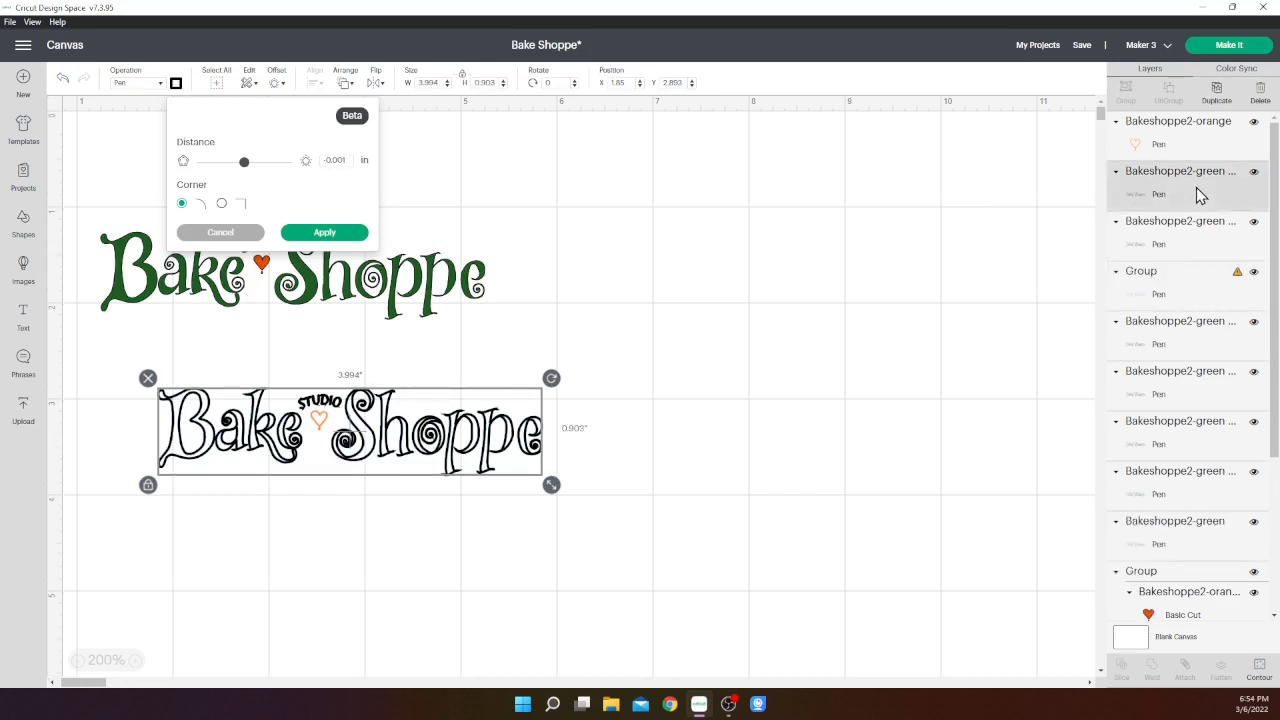
{"action": "left_click", "coordinate": [332, 236]}
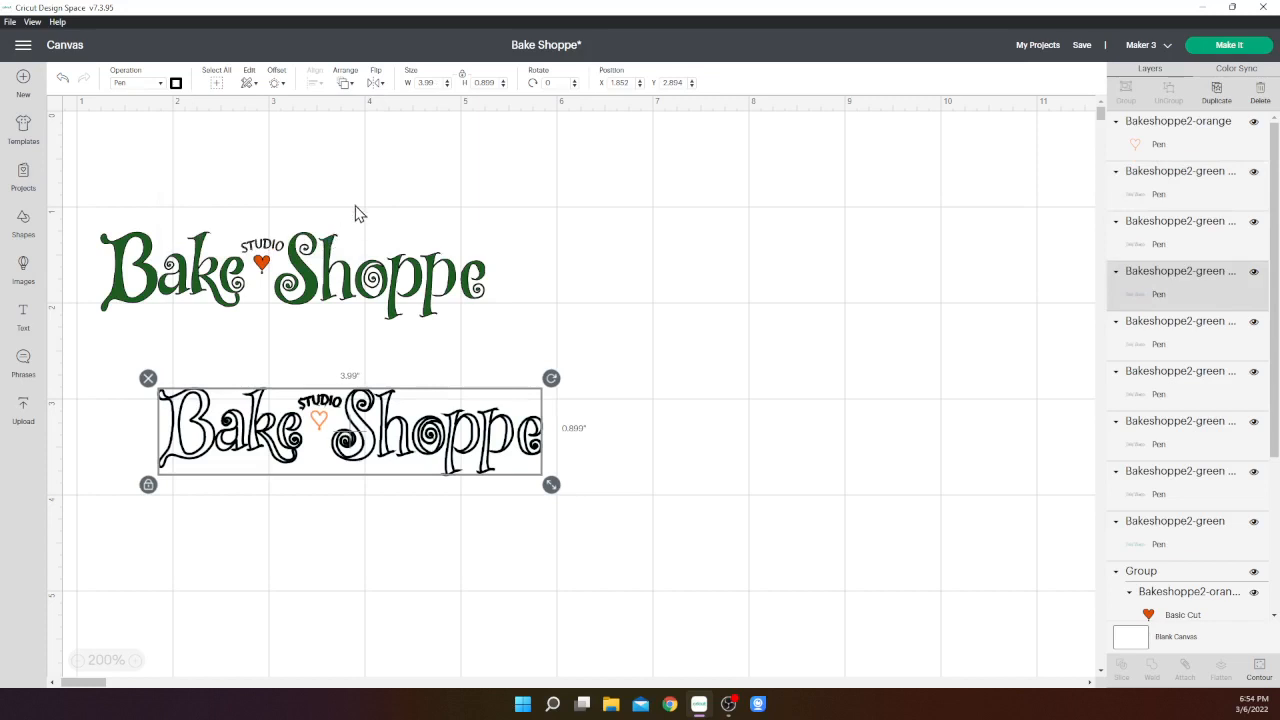
{"action": "left_click", "coordinate": [277, 85]}
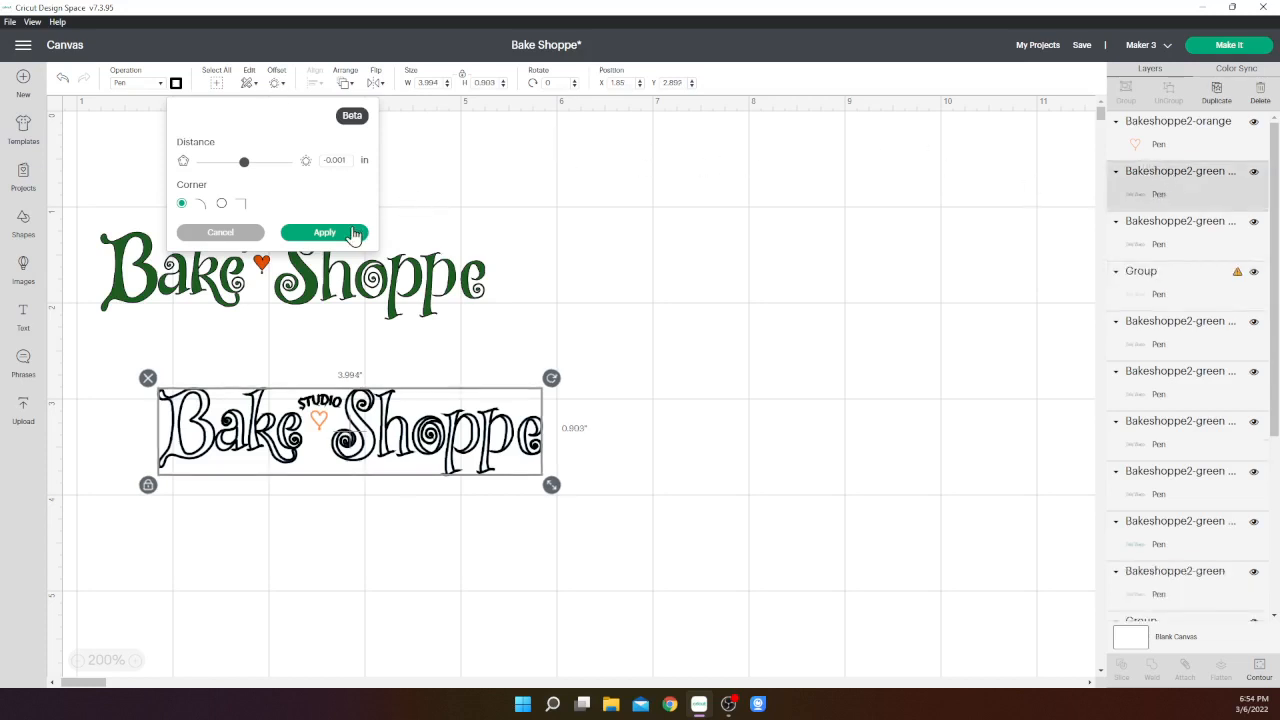
{"action": "left_click", "coordinate": [350, 234]}
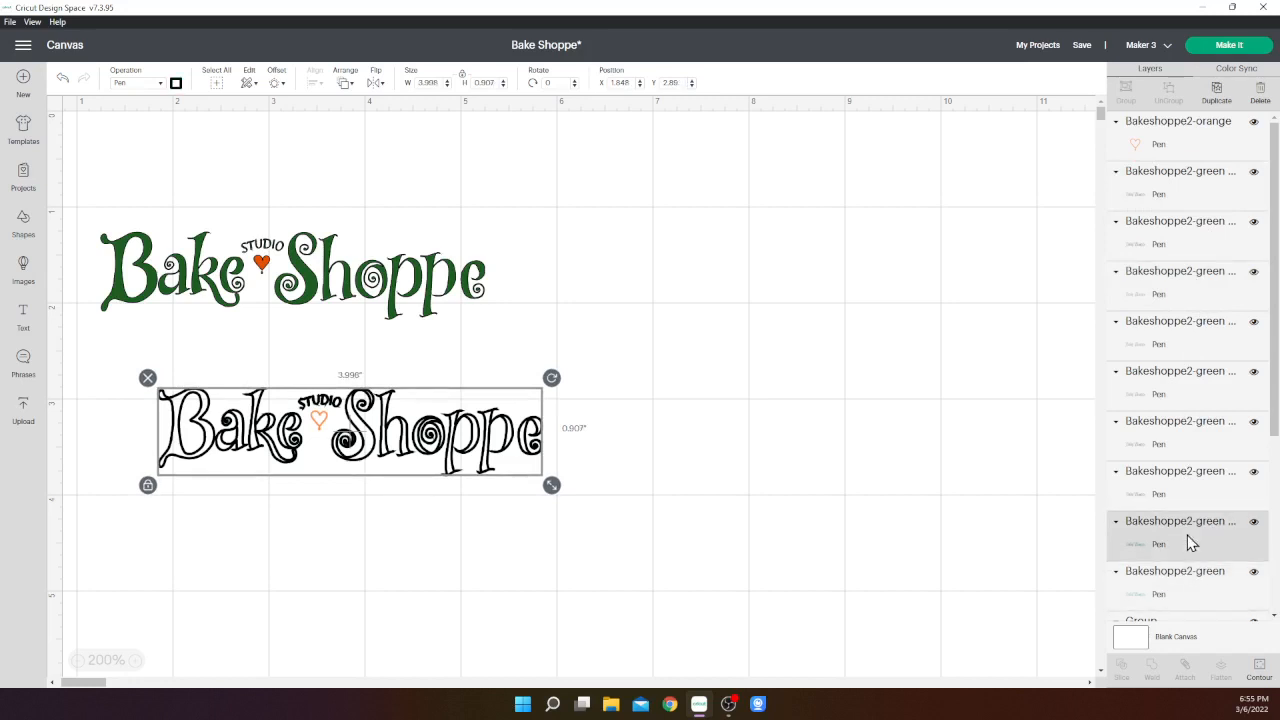
- Delete all the offset copies of the pen lettering, keeping the original Bakeshoppe2-green and Bakeshoppe2-orange pen layers
{"action": "left_click", "coordinate": [1187, 195], "text": "shift"}
{"action": "left_click", "coordinate": [1202, 485], "text": "shift"}
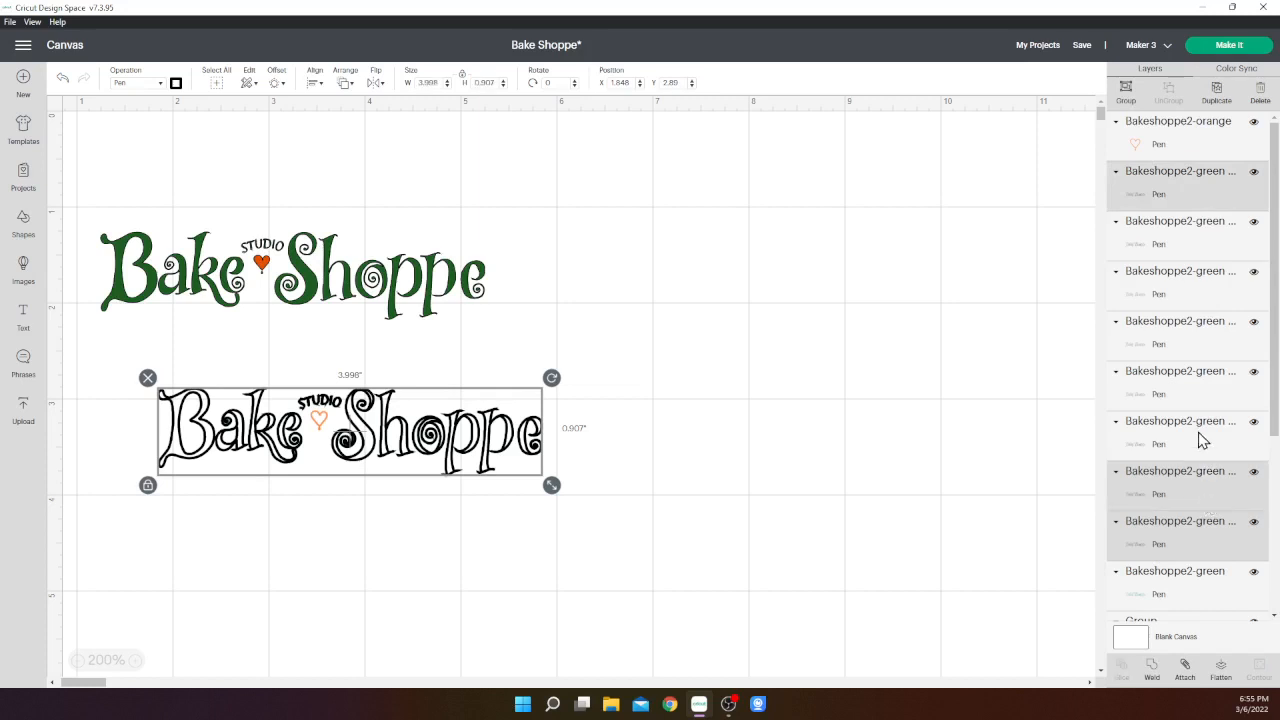
{"action": "left_click", "coordinate": [1200, 440], "text": "shift"}
{"action": "left_click", "coordinate": [1201, 392], "text": "shift"}
{"action": "left_click", "coordinate": [1202, 335], "text": "shift"}
{"action": "left_click", "coordinate": [1205, 297], "text": "shift"}
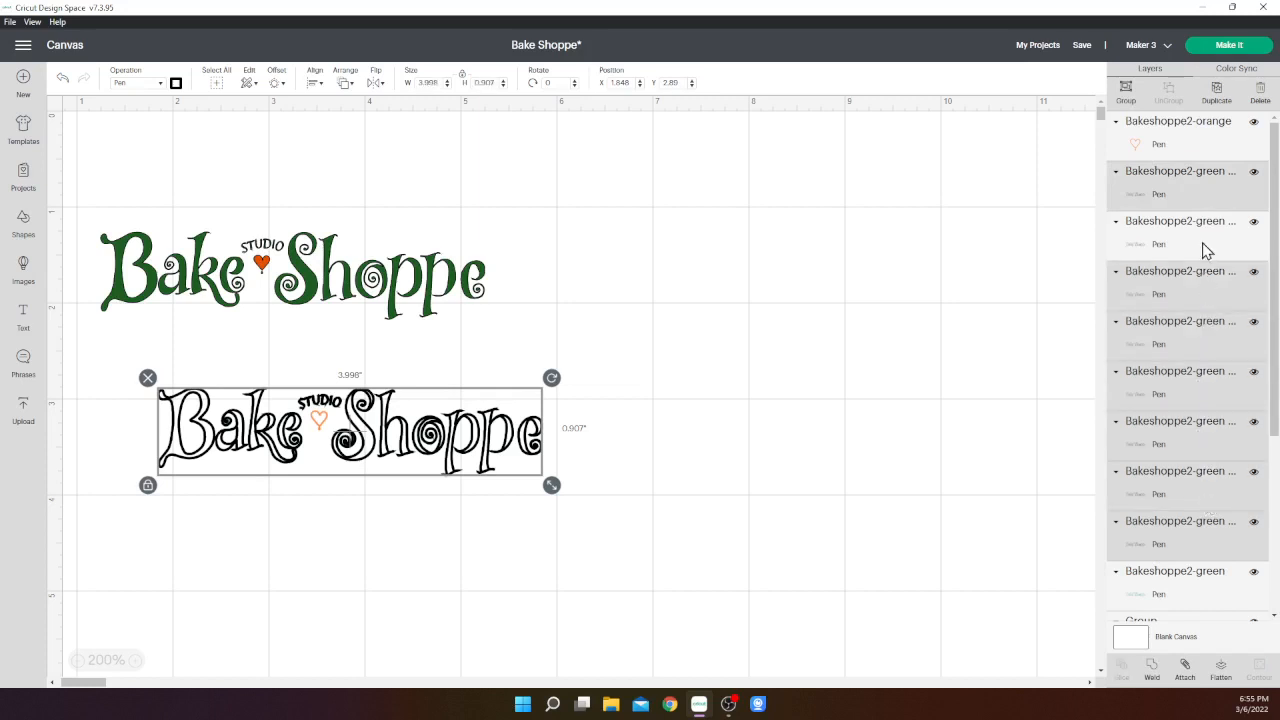
{"action": "left_click", "coordinate": [1207, 248], "text": "shift"}
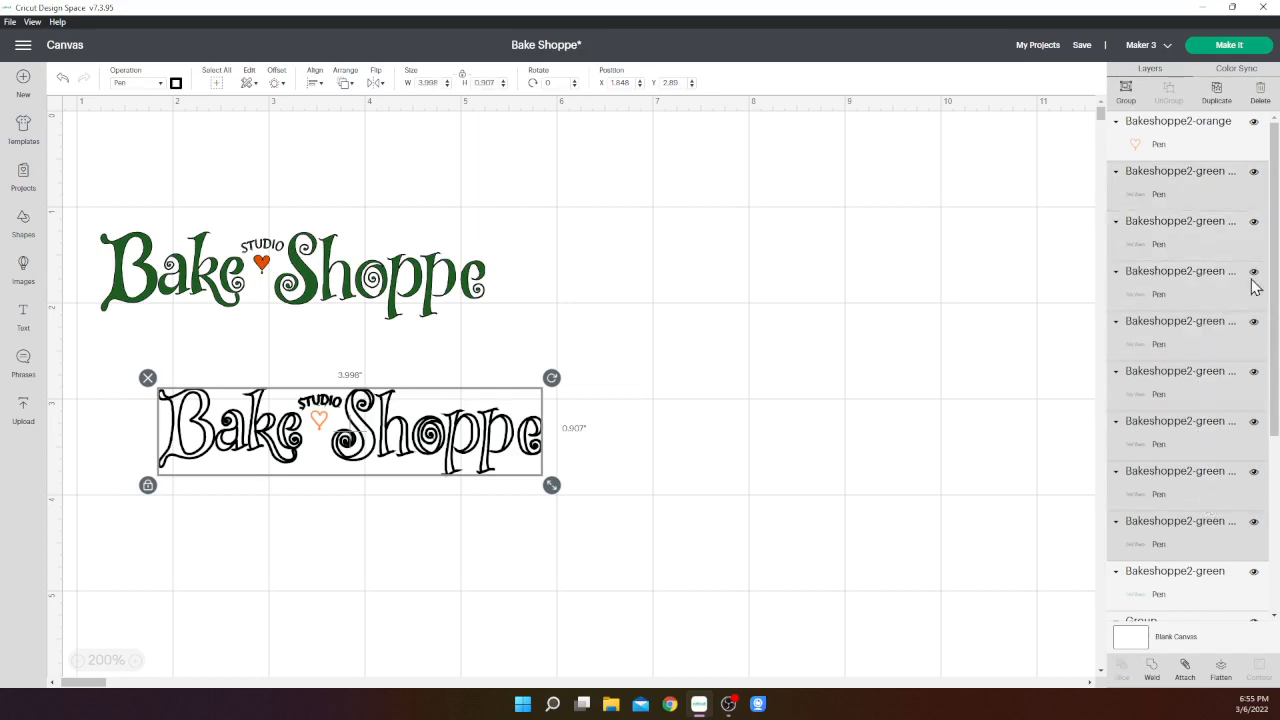
{"action": "left_click", "coordinate": [1262, 93]}
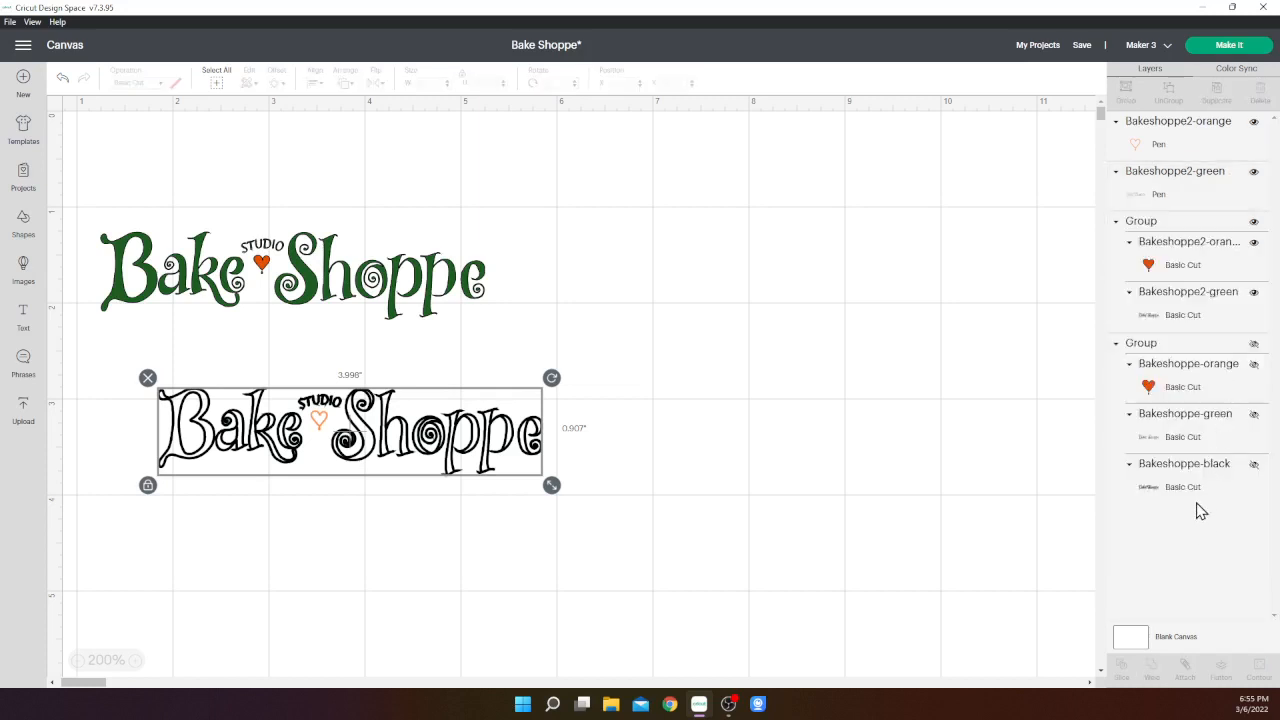
- Offset the original Bakeshoppe2-green pen layer inward with a distance of -0.01 in
{"action": "left_click", "coordinate": [1178, 193]}
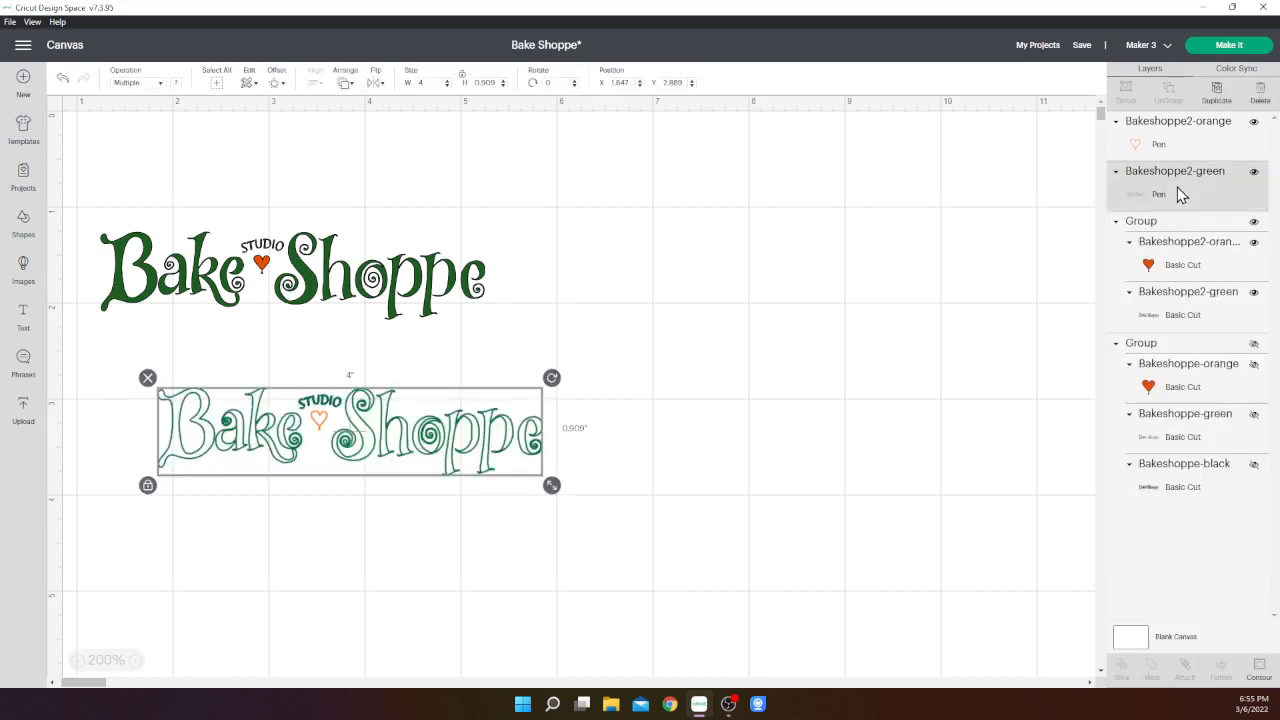
{"action": "left_click", "coordinate": [277, 84]}
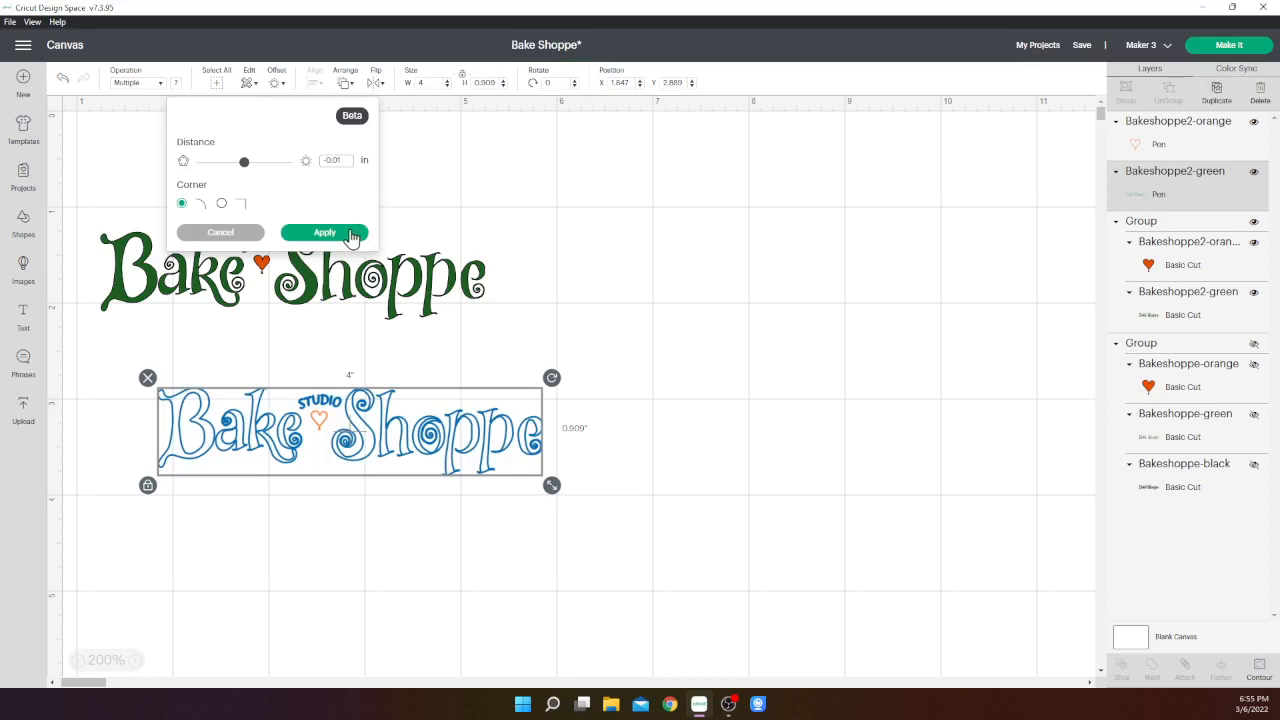
{"action": "left_click", "coordinate": [352, 235]}
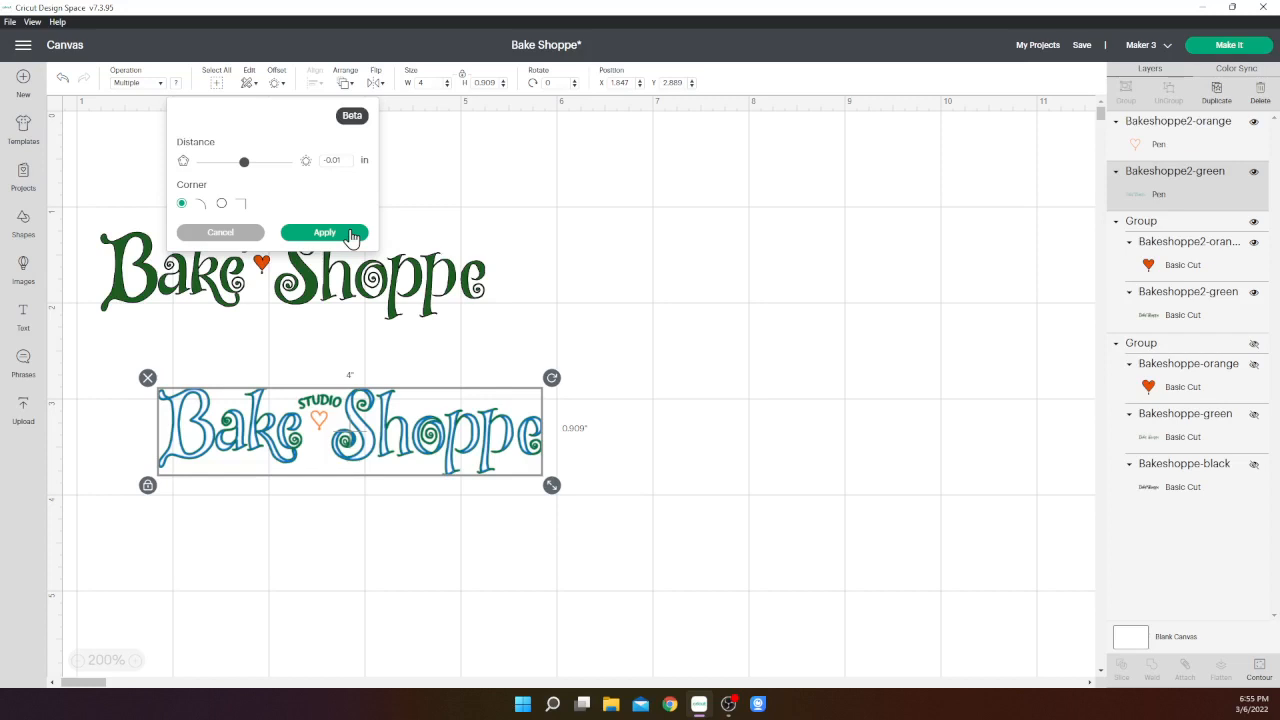
- Apply the -0.01 in inward offset to the green pen lettering and offset the resulting outline by -0.01 in again
{"action": "left_click", "coordinate": [350, 234]}
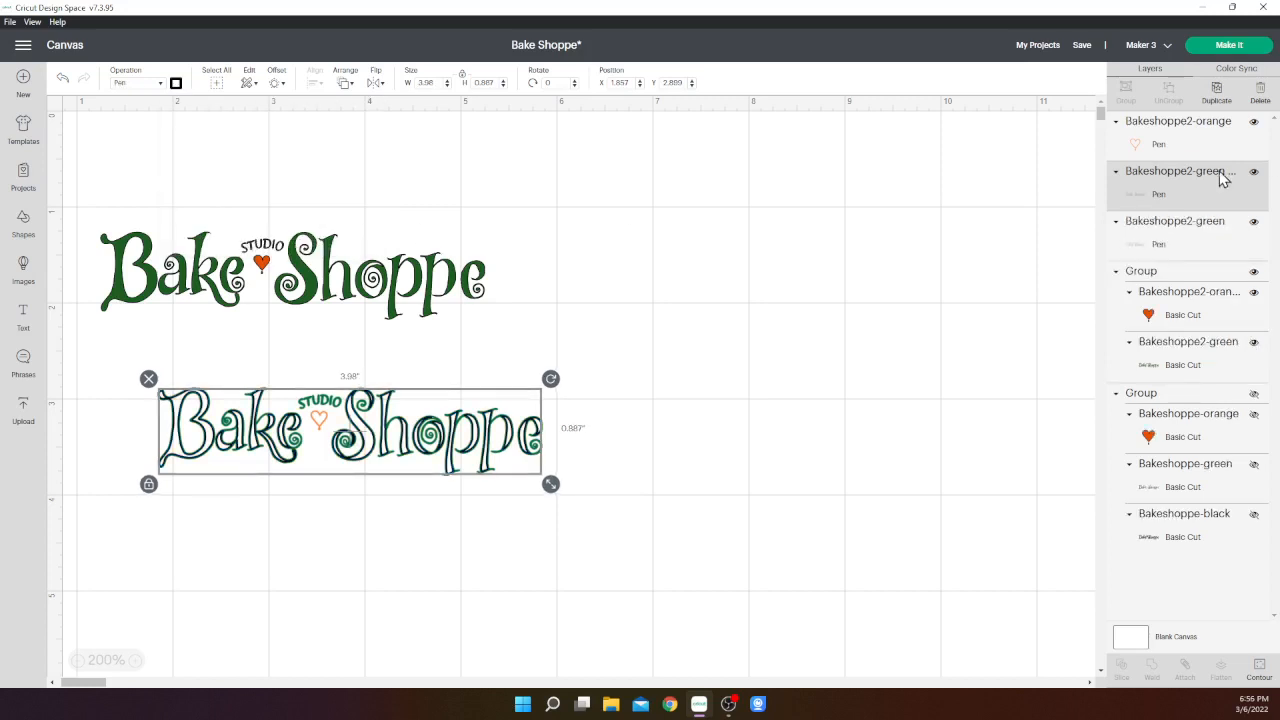
{"action": "left_click", "coordinate": [278, 86]}
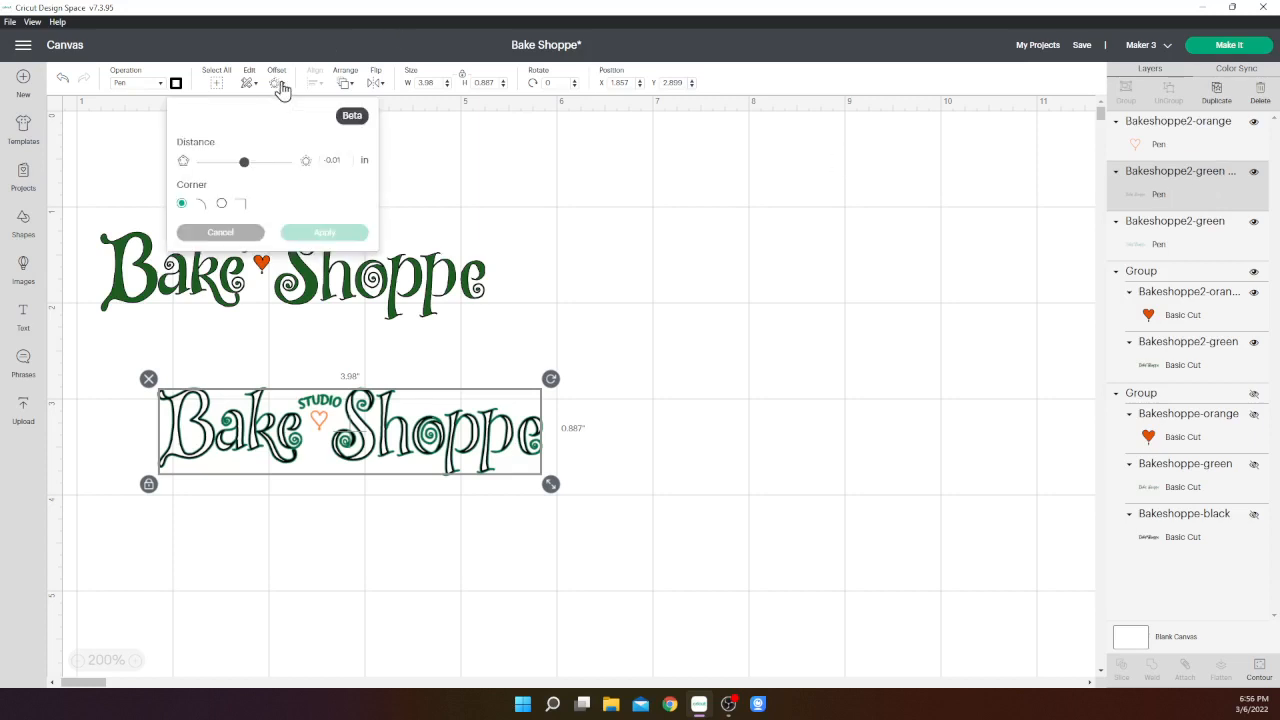
{"action": "left_click", "coordinate": [334, 238]}
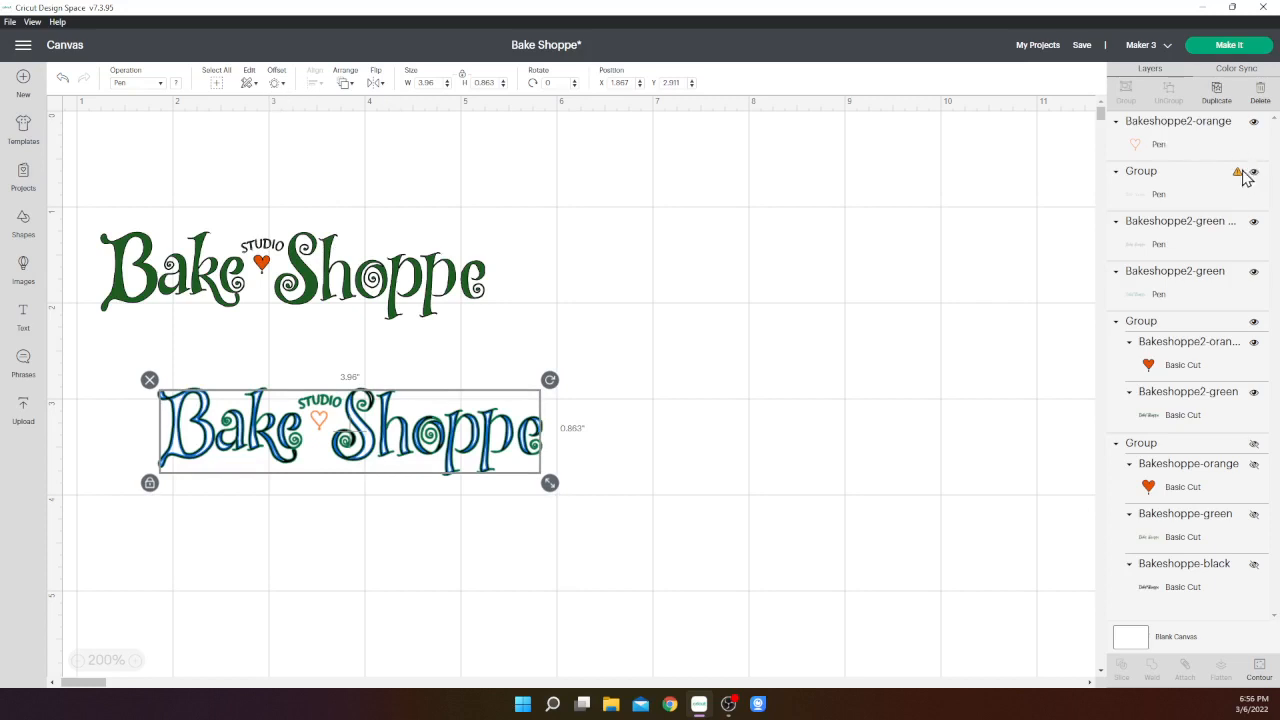
- Set the newest lettering outline group's pen to Fine Point (0.4mm) in Forrest Green (Infusible Ink)
{"action": "mouse_move", "coordinate": [1239, 180]}
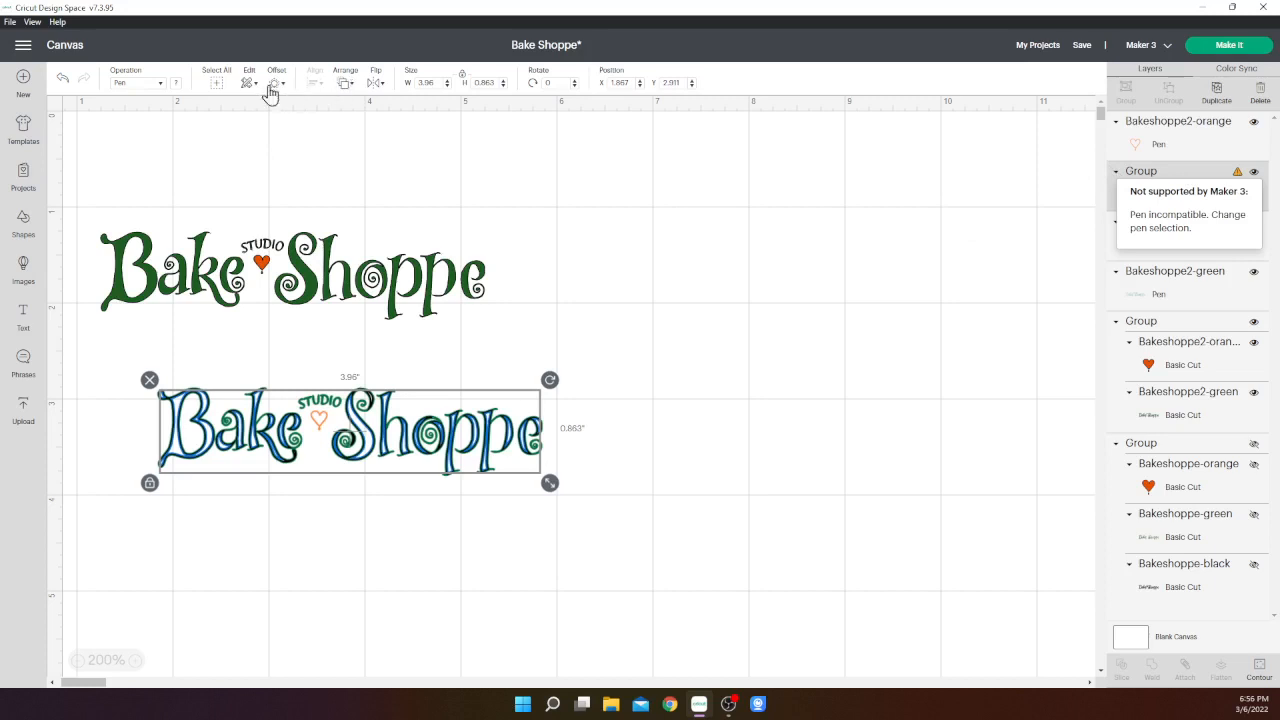
{"action": "left_click", "coordinate": [178, 91]}
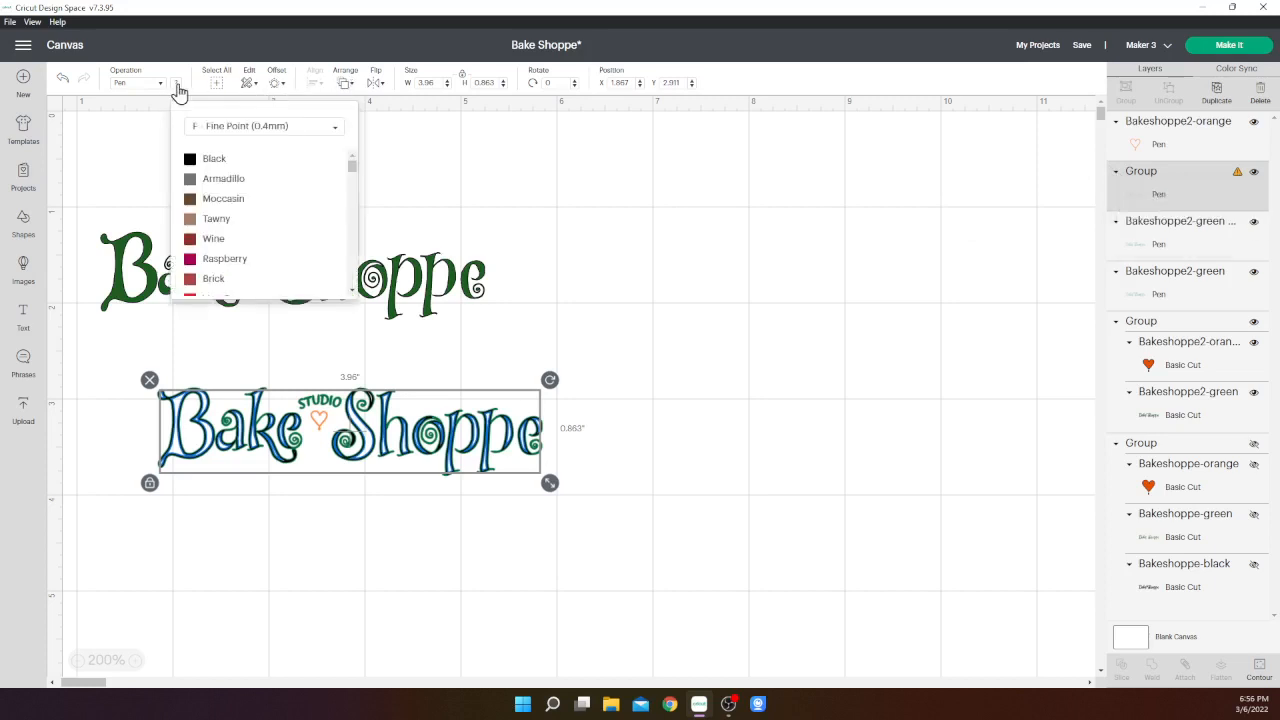
{"action": "left_click", "coordinate": [335, 130]}
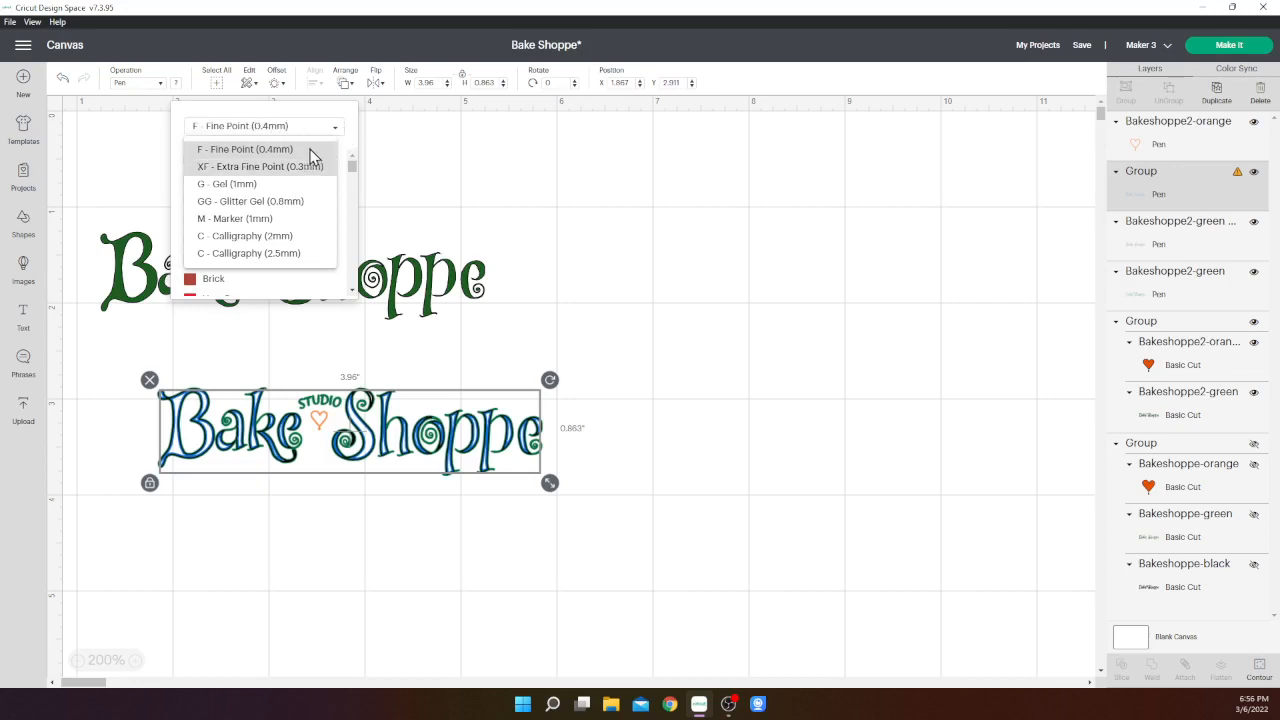
{"action": "scroll", "coordinate": [350, 172], "scroll_direction": "down", "scroll_amount": 2}
{"action": "left_click_drag", "start_coordinate": [359, 180], "coordinate": [352, 251]}
{"action": "left_click", "coordinate": [256, 283]}
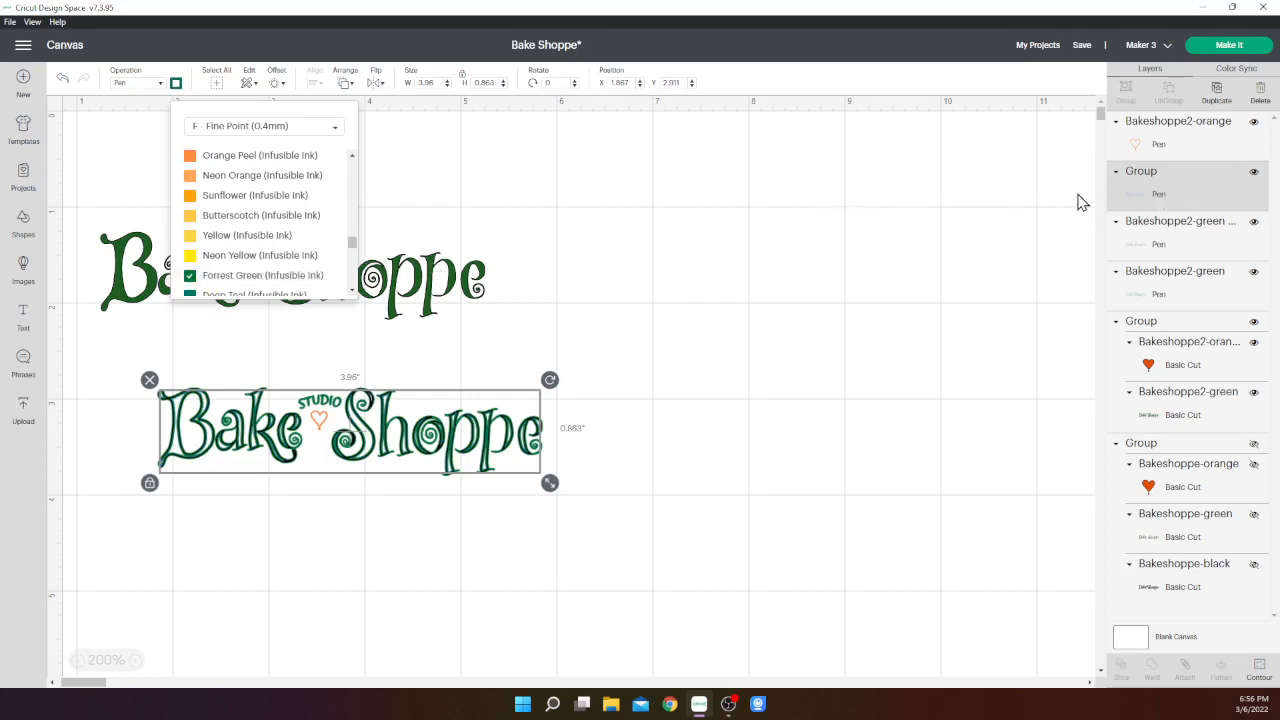
- Offset the recoloured outline group inward by -0.01 in and select the new innermost group
{"action": "left_click", "coordinate": [273, 86]}
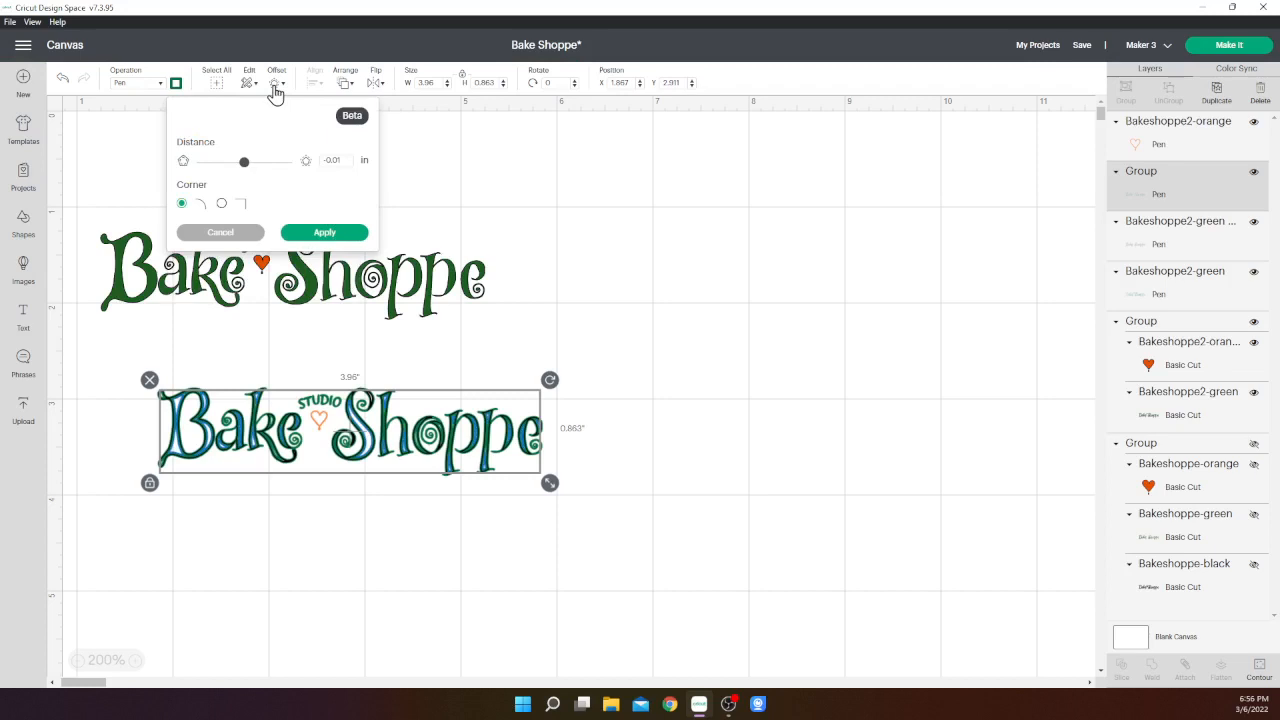
{"action": "left_click", "coordinate": [331, 238]}
{"action": "left_click", "coordinate": [333, 237]}
{"action": "left_click", "coordinate": [1184, 193]}
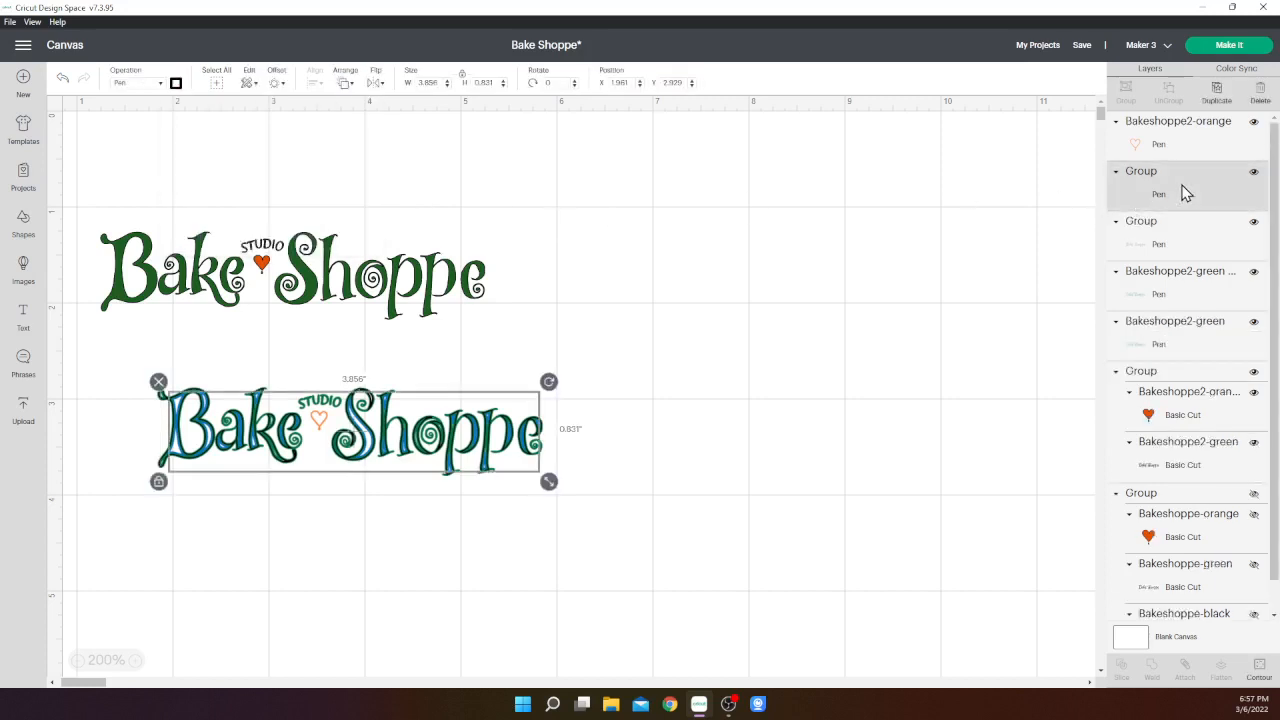
- Try a further -0.01 in offset on the innermost lettering outline and save the project
{"action": "left_click", "coordinate": [277, 84]}
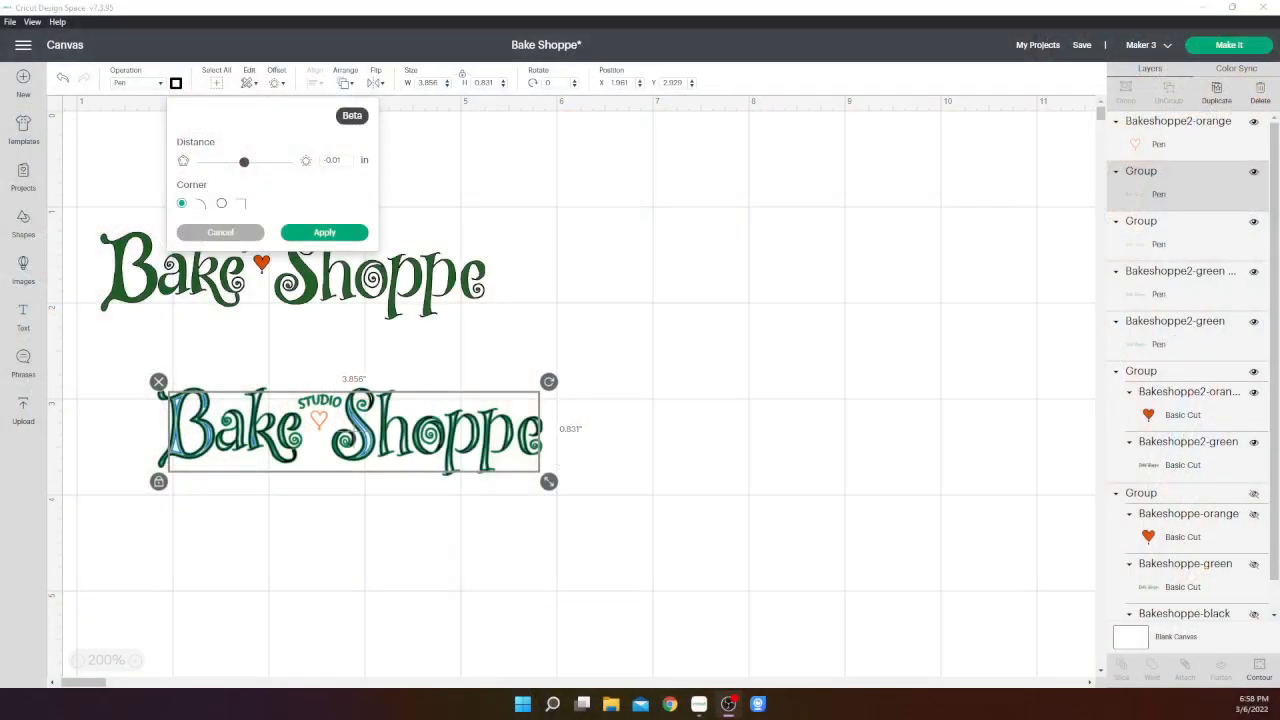
{"action": "left_click", "coordinate": [332, 238]}
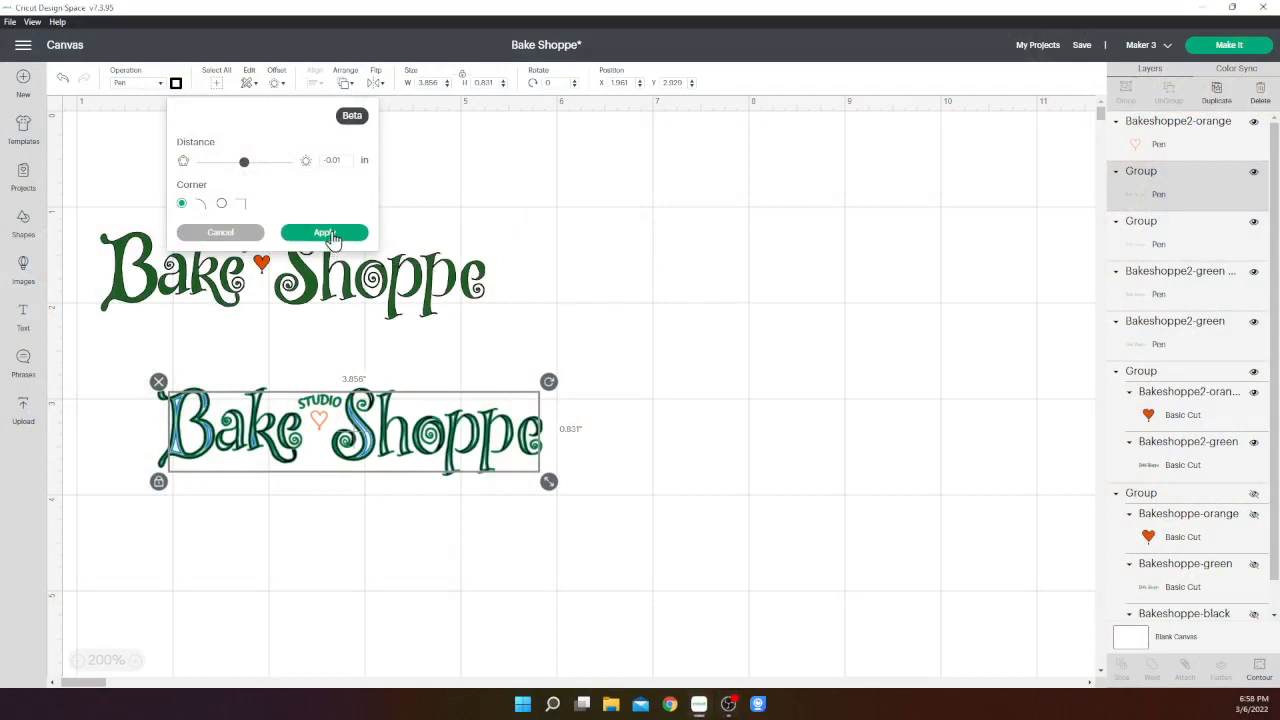
{"action": "left_click", "coordinate": [1084, 46]}
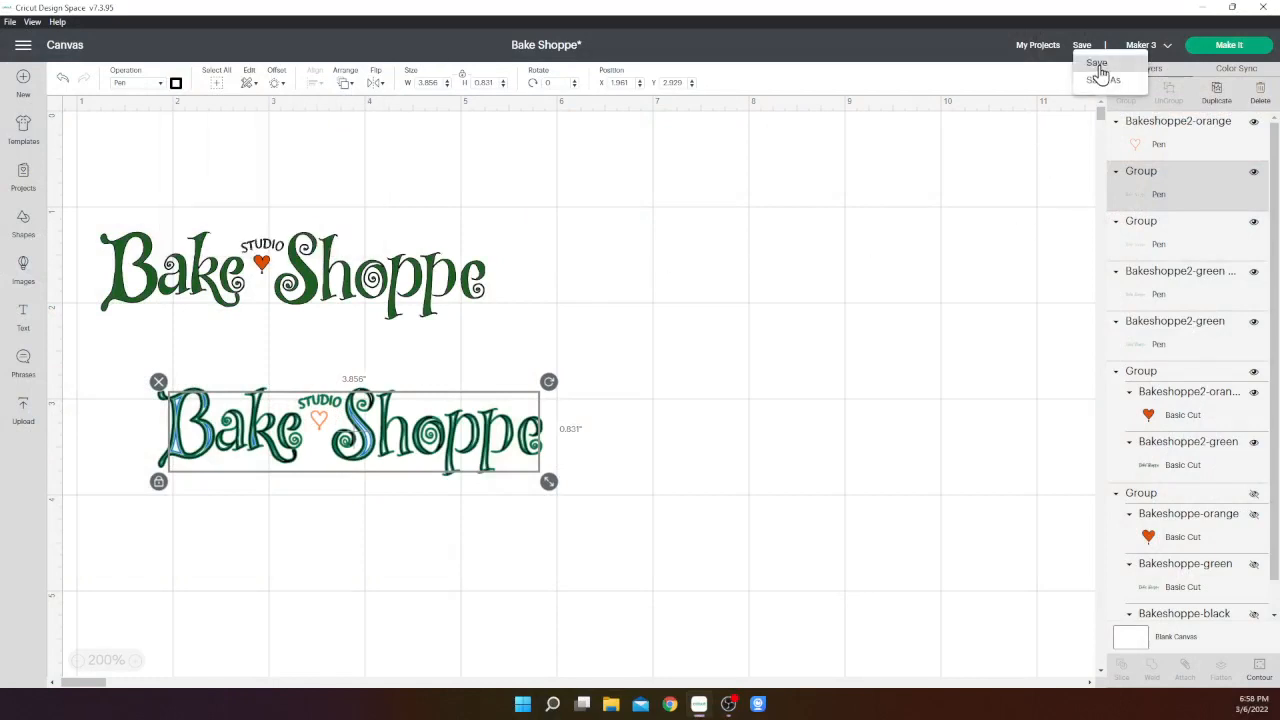
{"action": "left_click", "coordinate": [1098, 63]}
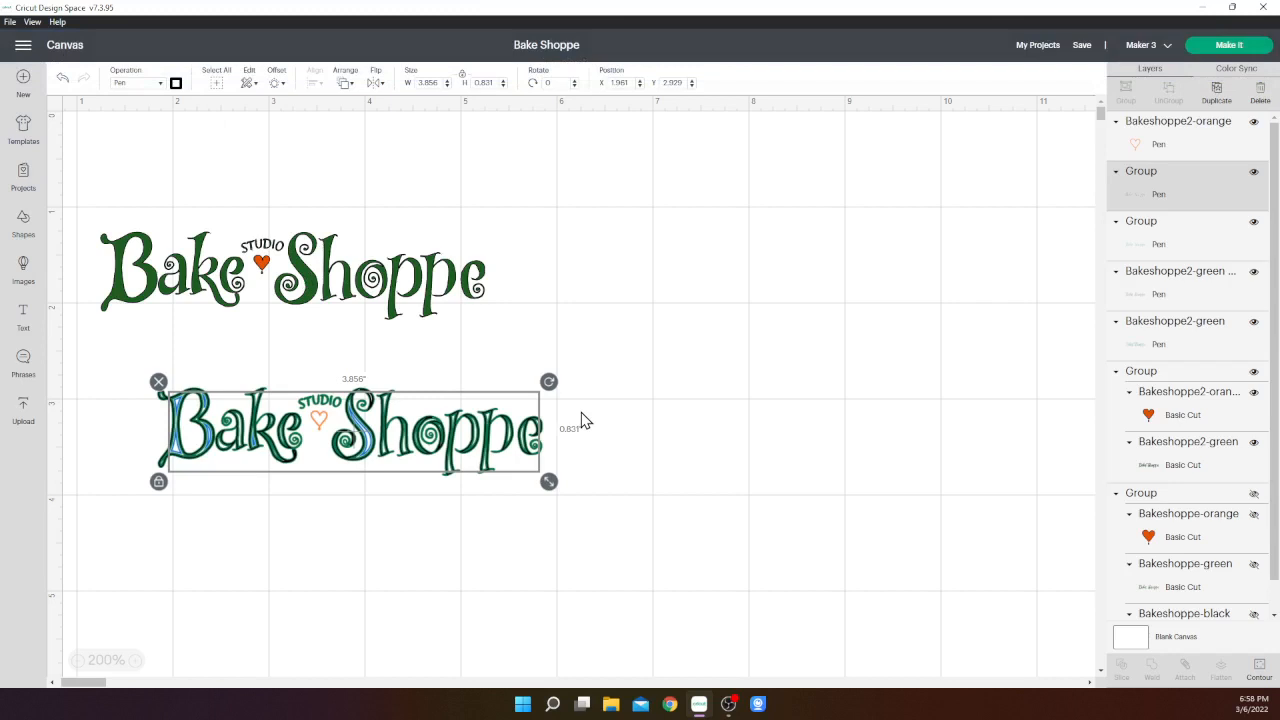
- Set the pen colour of the three offset lettering layers together to Forrest Green (Infusible Ink)
{"action": "left_click", "coordinate": [1177, 294]}
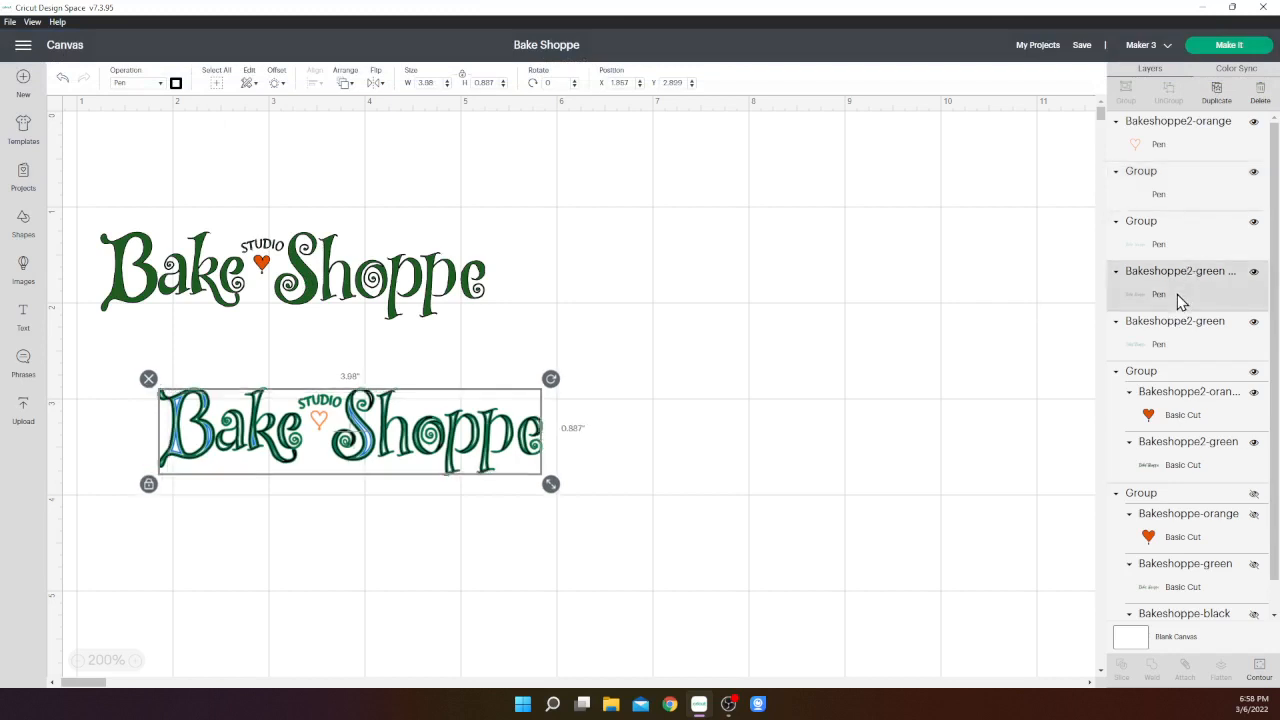
{"action": "left_click", "coordinate": [177, 85]}
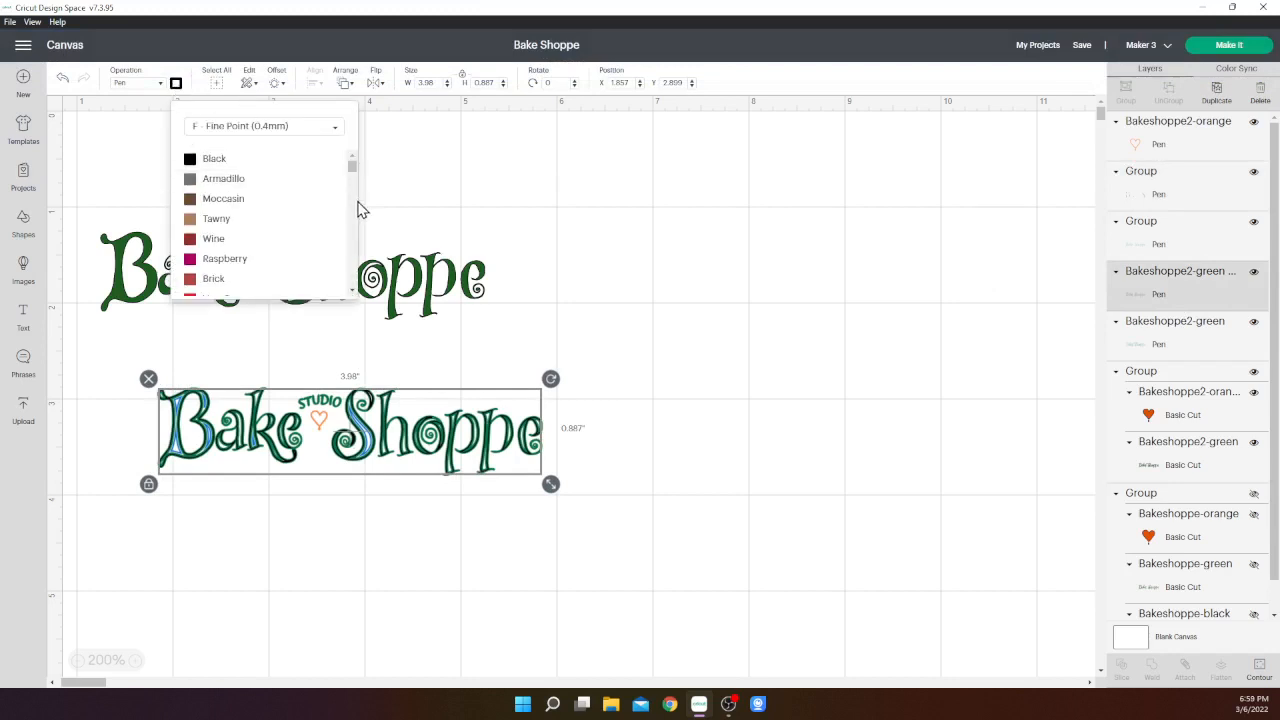
{"action": "scroll", "coordinate": [354, 201], "scroll_direction": "down", "scroll_amount": 3}
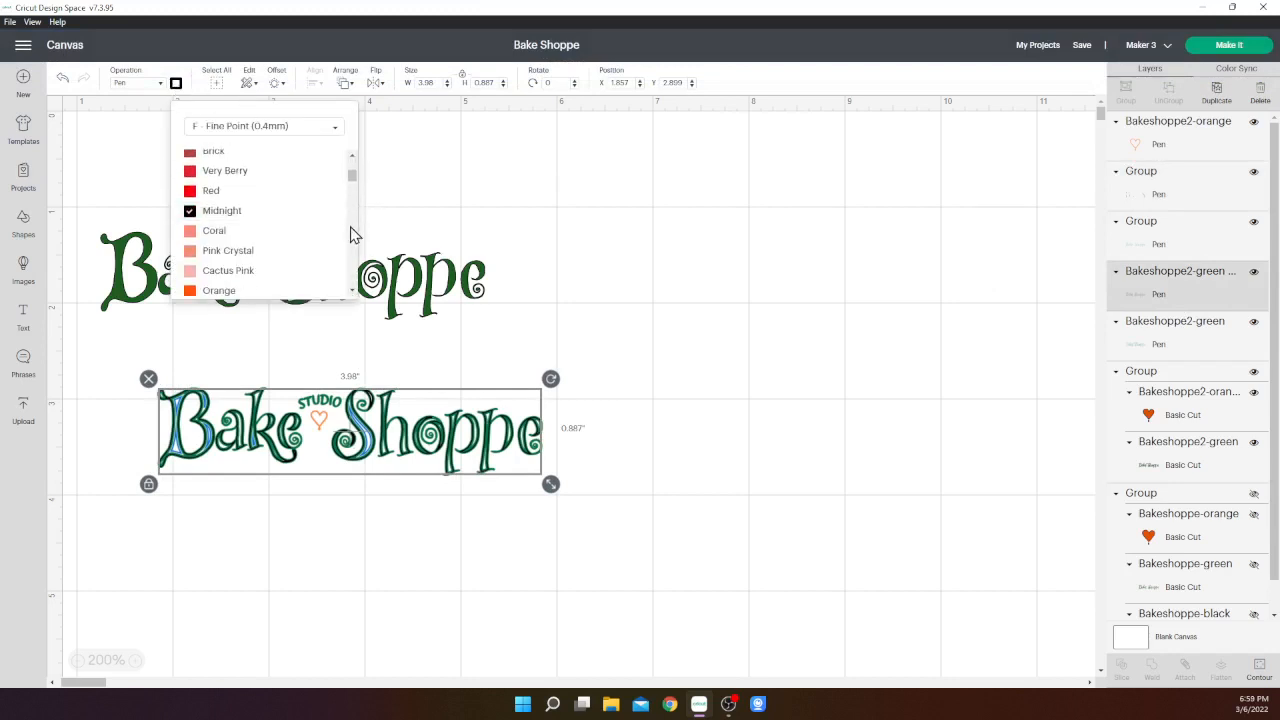
{"action": "scroll", "coordinate": [350, 235], "scroll_direction": "down", "scroll_amount": 5}
{"action": "scroll", "coordinate": [350, 240], "scroll_direction": "down", "scroll_amount": 2}
{"action": "scroll", "coordinate": [350, 240], "scroll_direction": "down", "scroll_amount": 2}
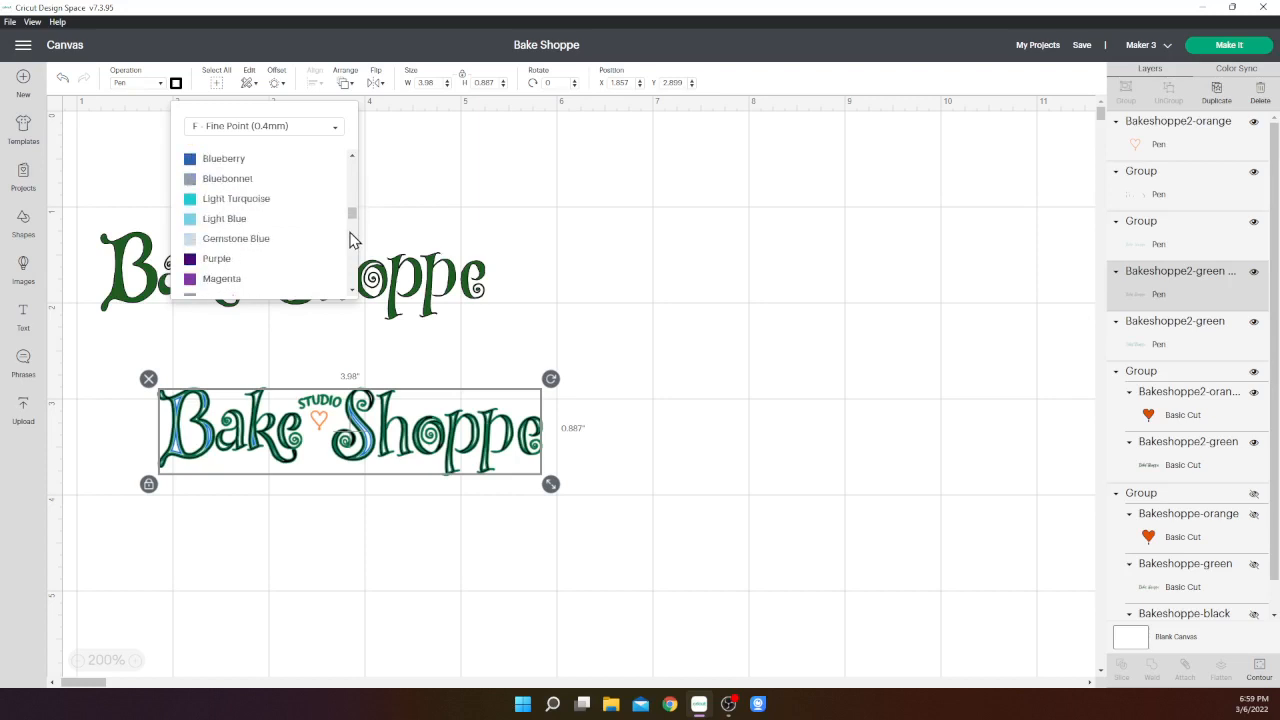
{"action": "scroll", "coordinate": [350, 240], "scroll_direction": "down", "scroll_amount": 3}
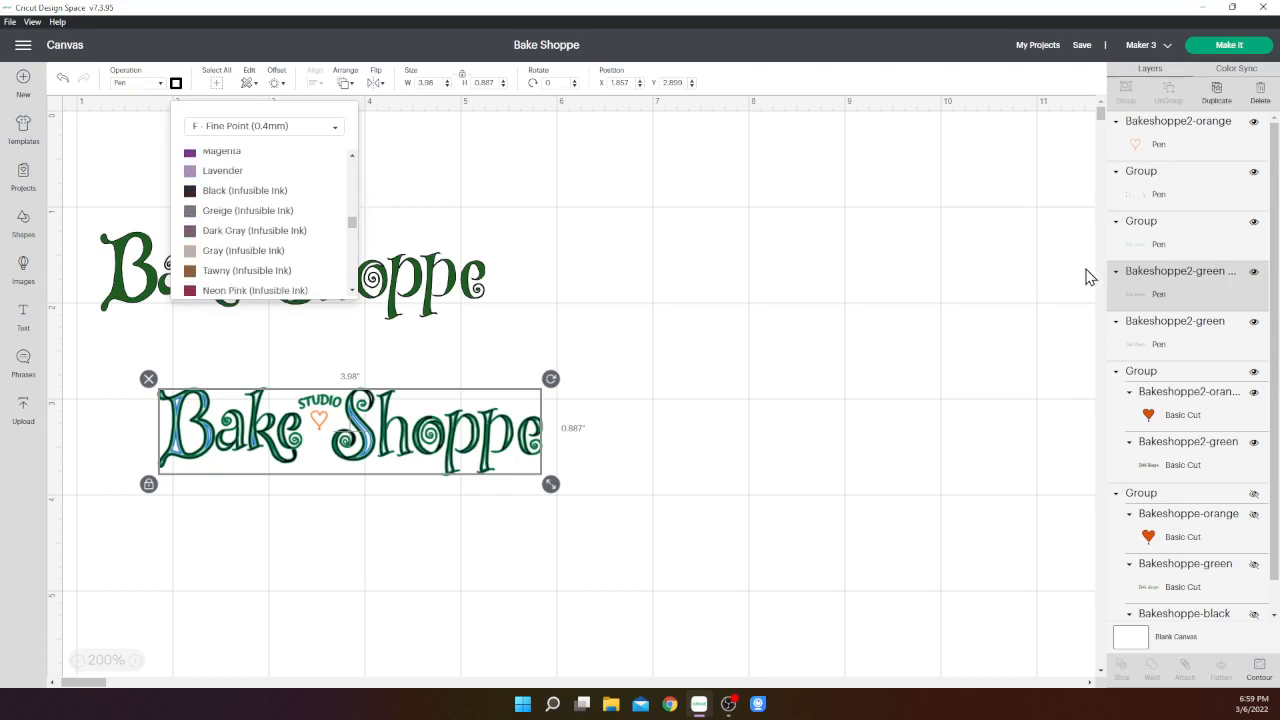
{"action": "left_click", "coordinate": [1181, 218], "text": "shift"}
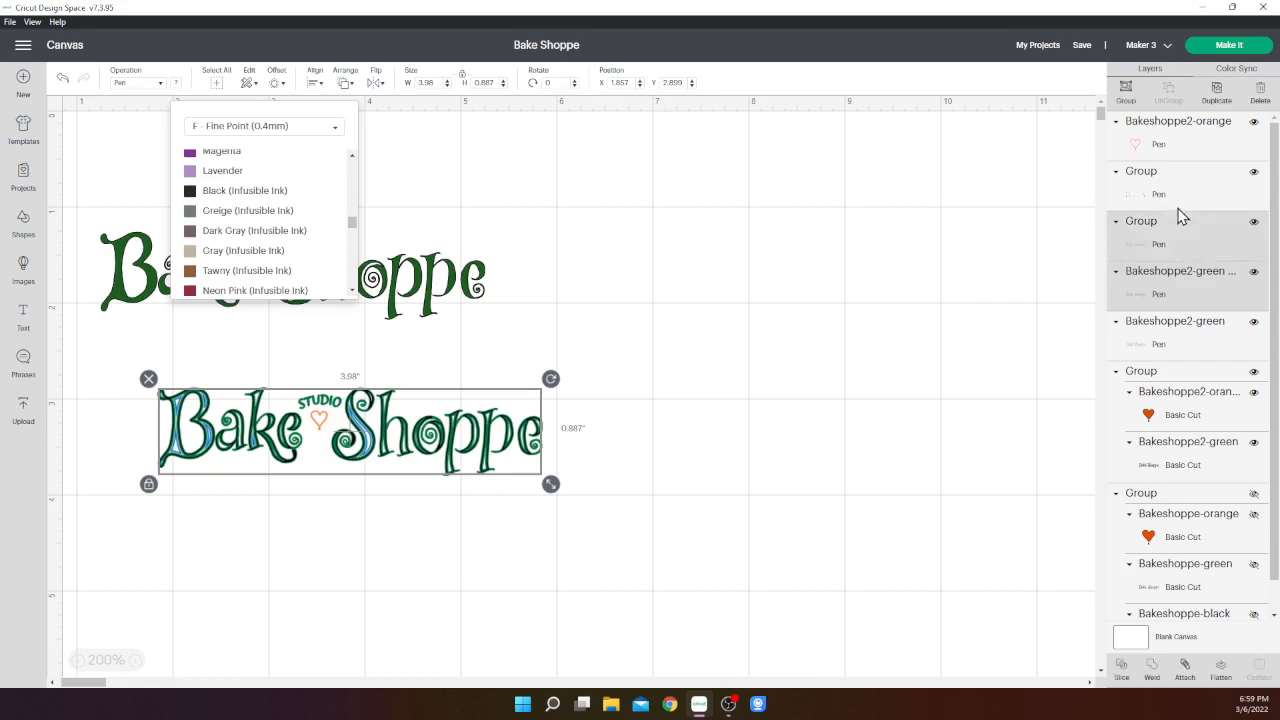
{"action": "left_click", "coordinate": [1176, 198], "text": "shift"}
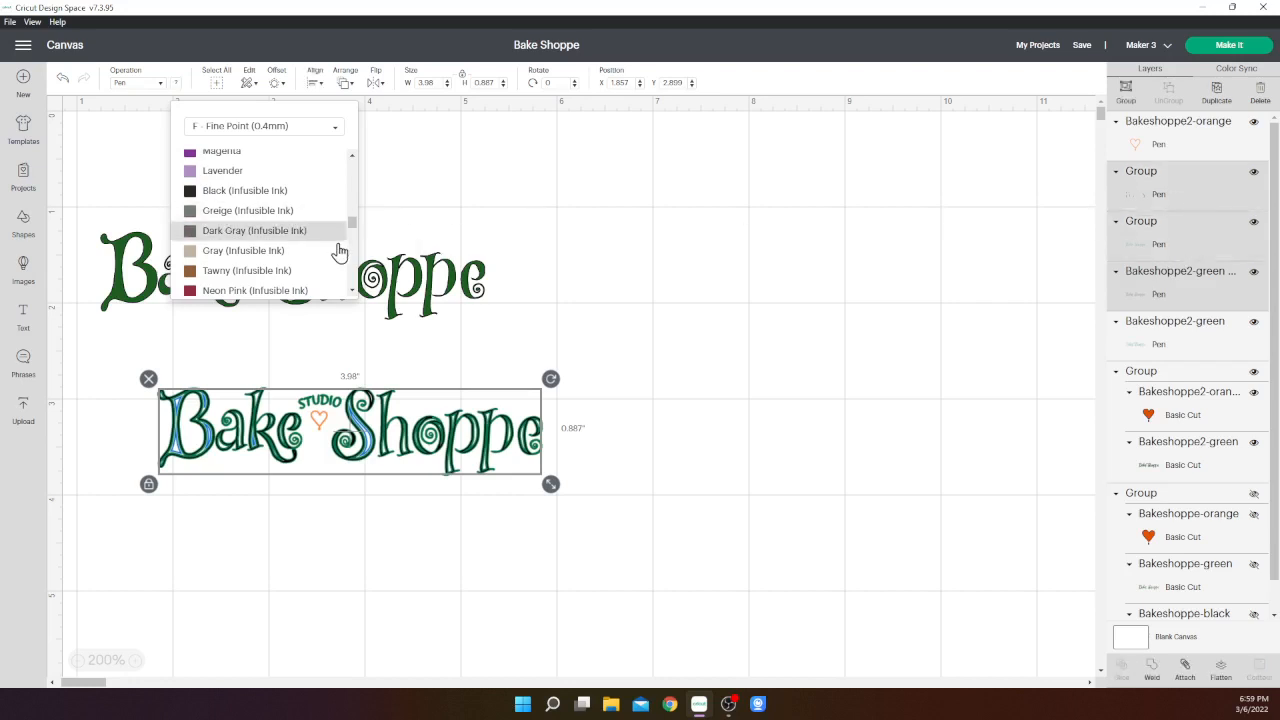
{"action": "scroll", "coordinate": [351, 256], "scroll_direction": "down", "scroll_amount": 5}
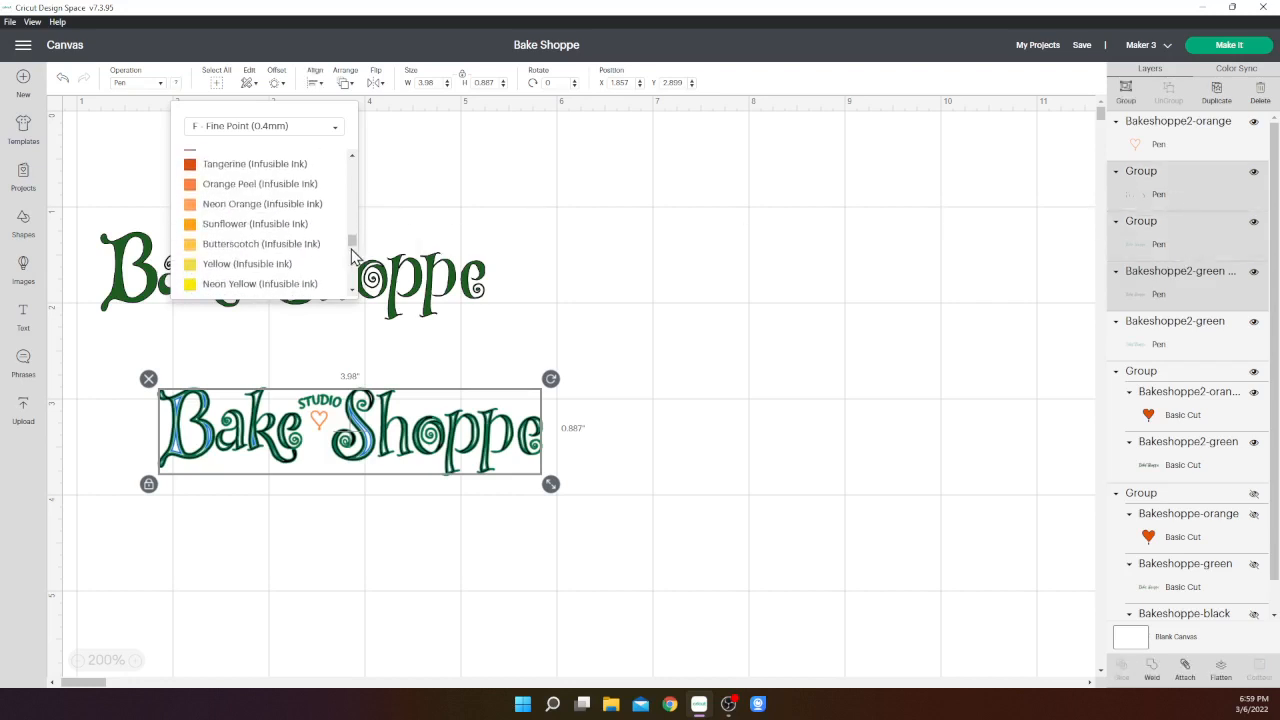
{"action": "scroll", "coordinate": [351, 252], "scroll_direction": "down", "scroll_amount": 3}
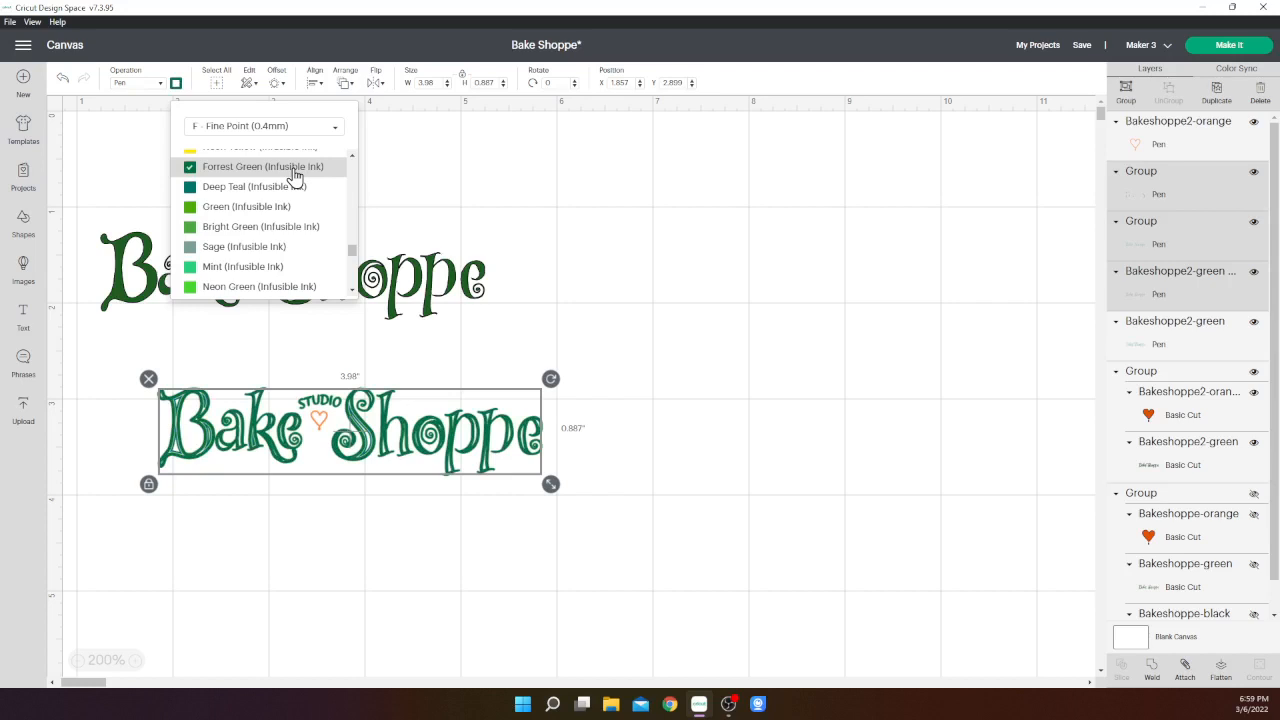
- Check the green pen lettering layers one by one and preview another -0.01 in offset on the second outline group
{"action": "left_click", "coordinate": [1198, 249]}
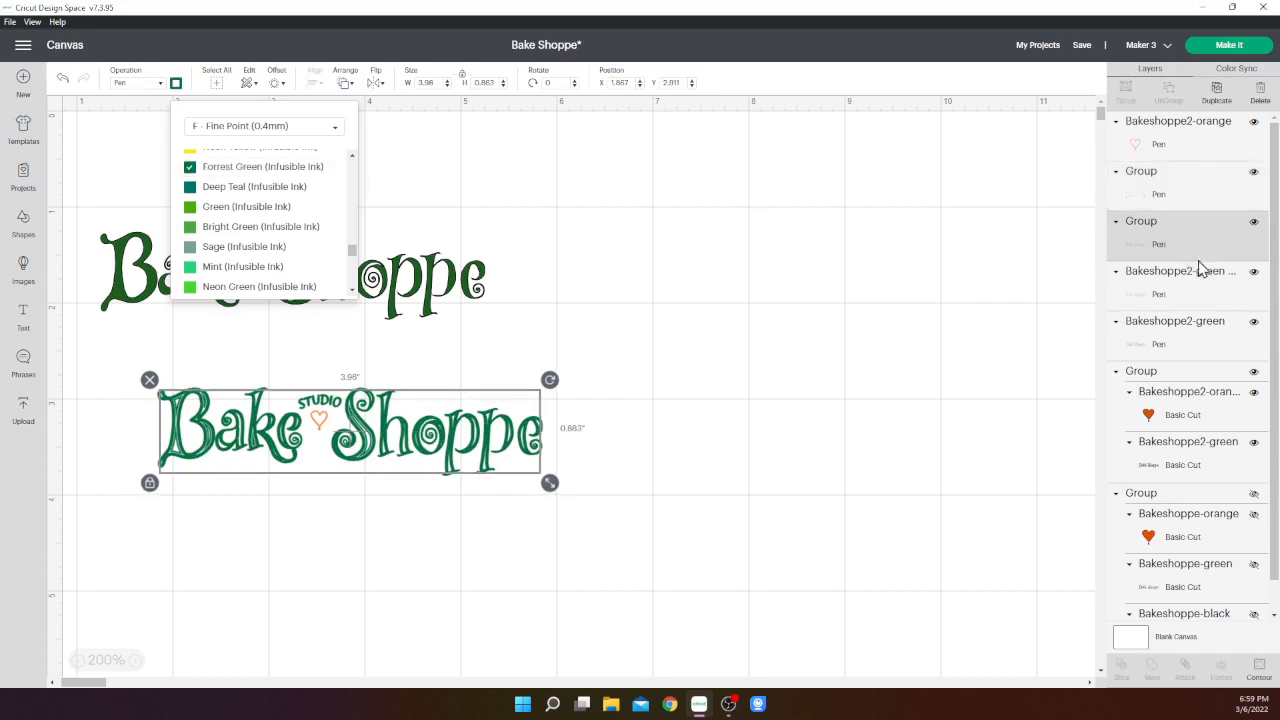
{"action": "left_click", "coordinate": [1193, 285]}
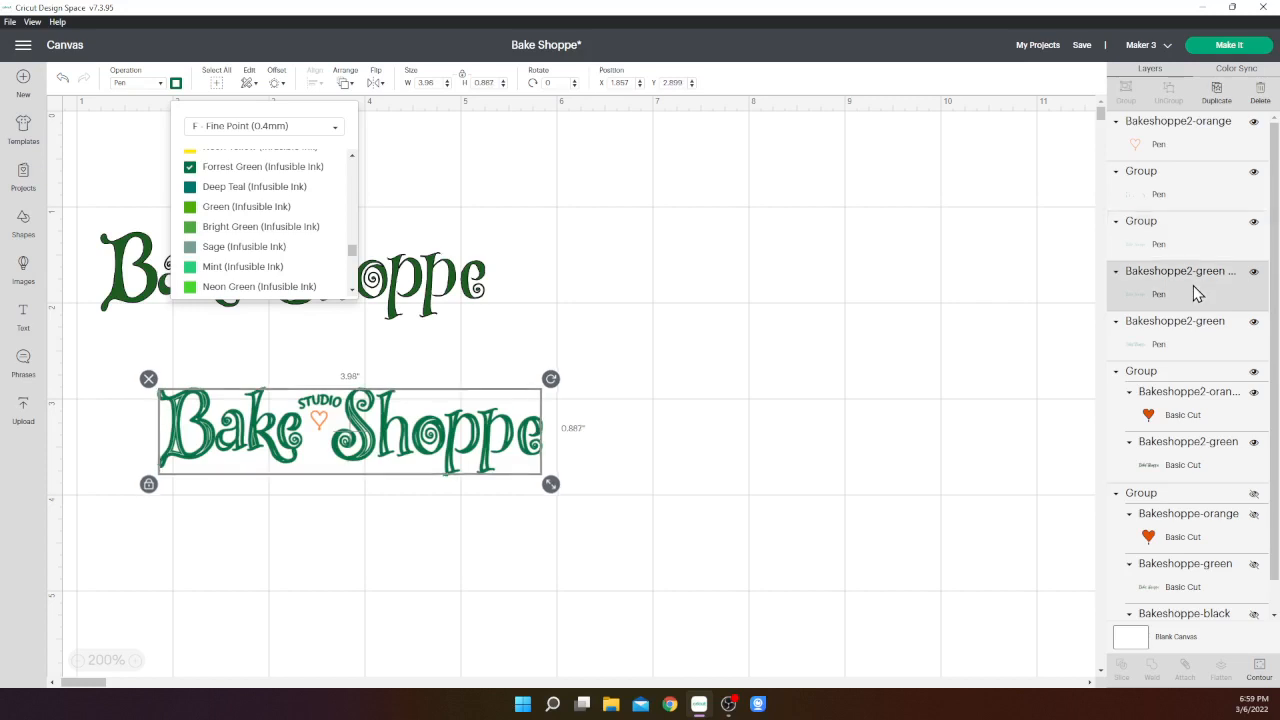
{"action": "left_click", "coordinate": [1197, 342]}
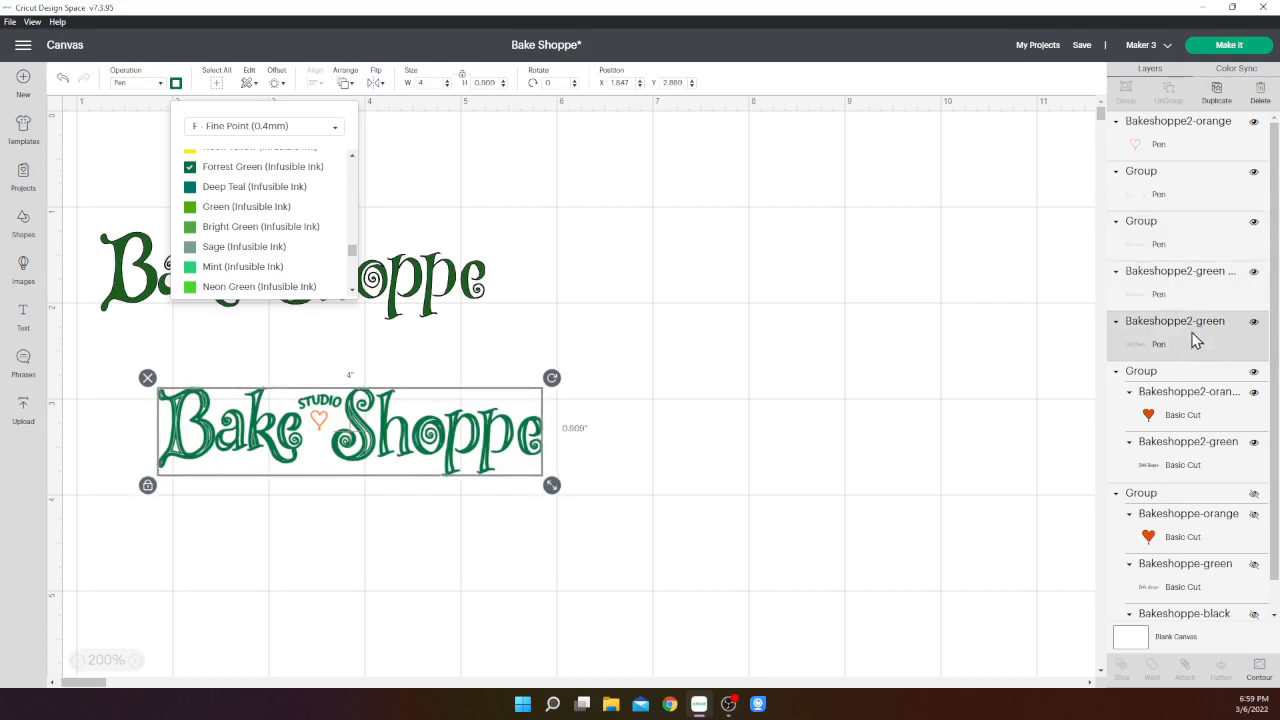
{"action": "left_click", "coordinate": [1187, 304]}
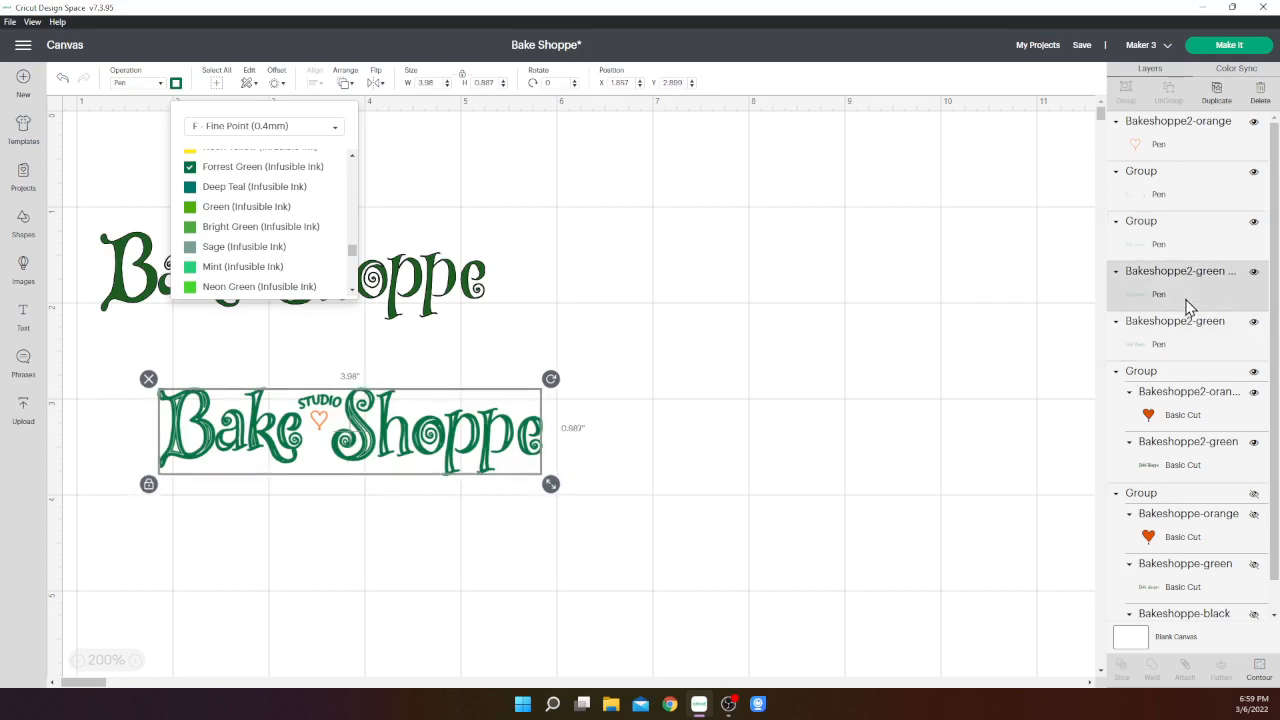
{"action": "left_click", "coordinate": [1181, 249]}
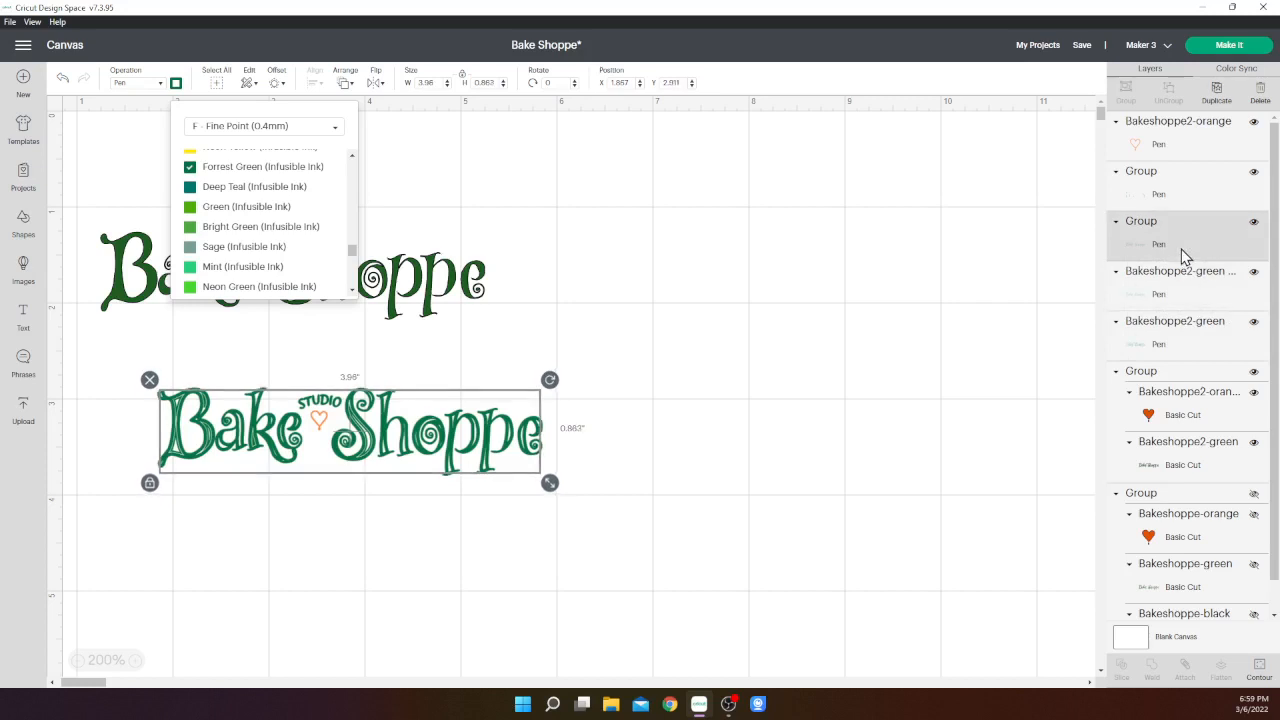
{"action": "left_click", "coordinate": [275, 85]}
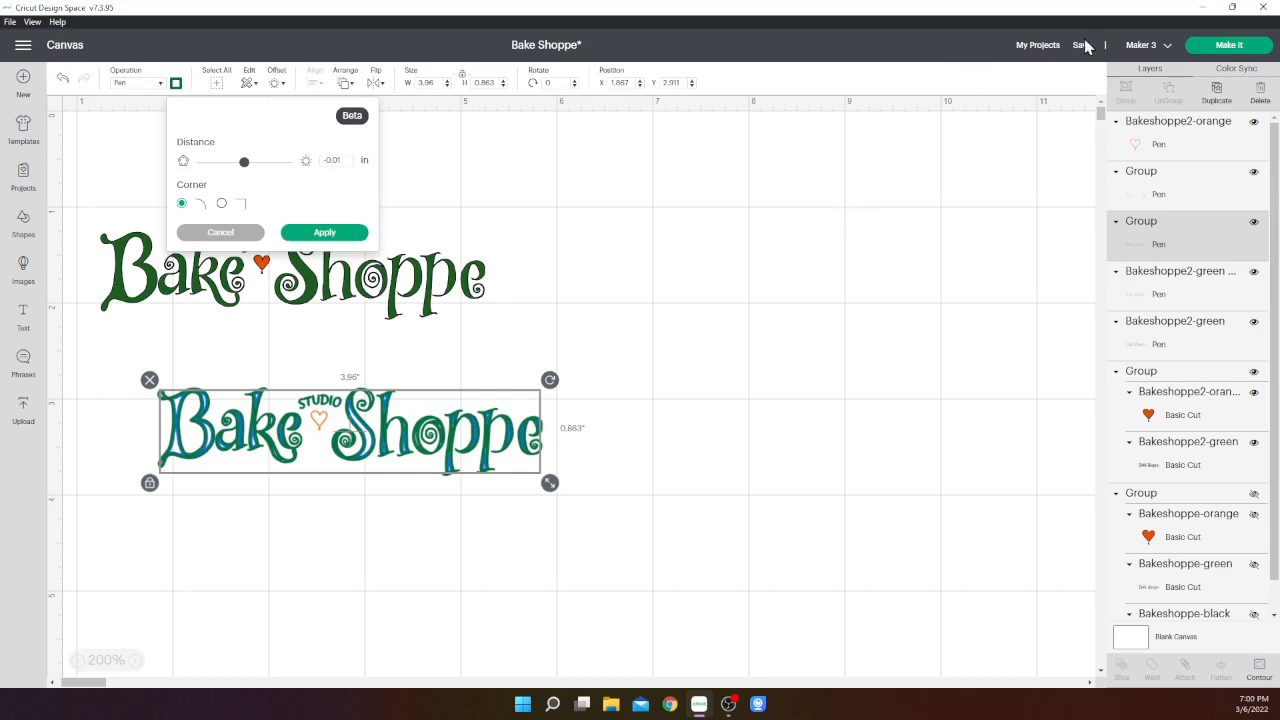
{"action": "left_click", "coordinate": [450, 180]}
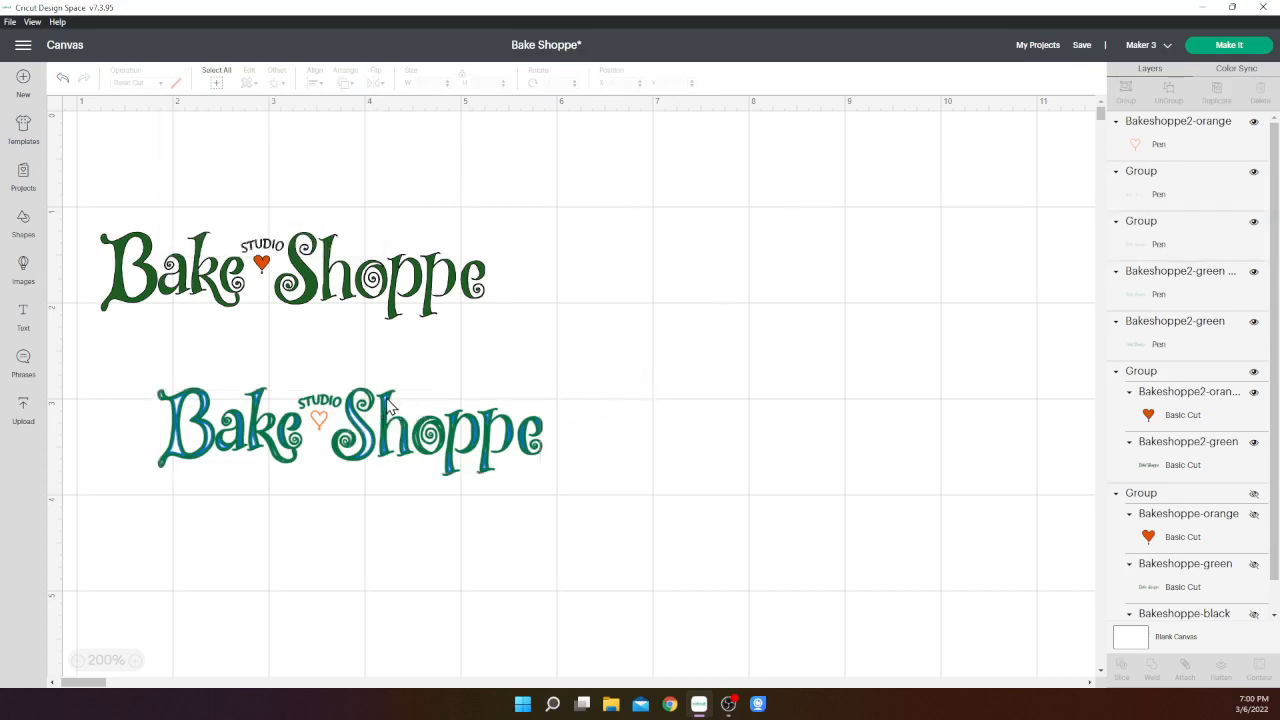
- Set the innermost outline group's pen colour to Forrest Green (Infusible Ink) and deselect it
{"action": "left_click", "coordinate": [1170, 188]}
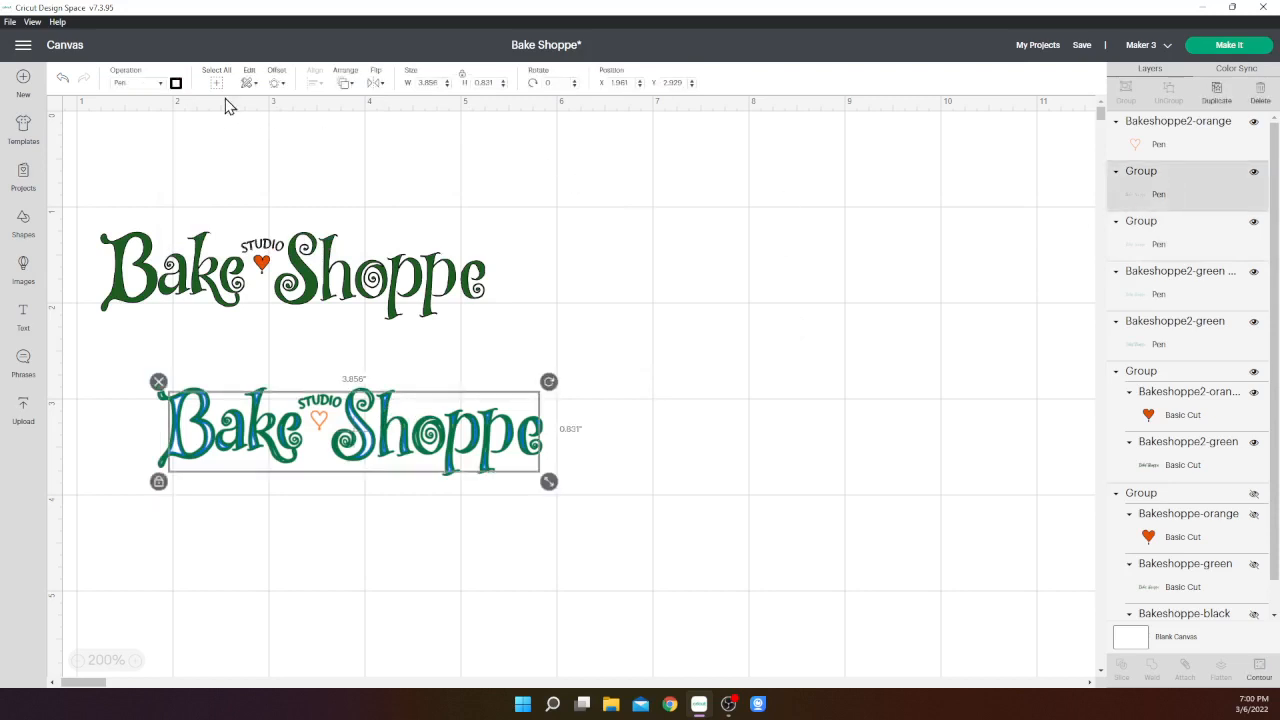
{"action": "left_click", "coordinate": [176, 83]}
{"action": "scroll", "coordinate": [351, 220], "scroll_direction": "down", "scroll_amount": 4}
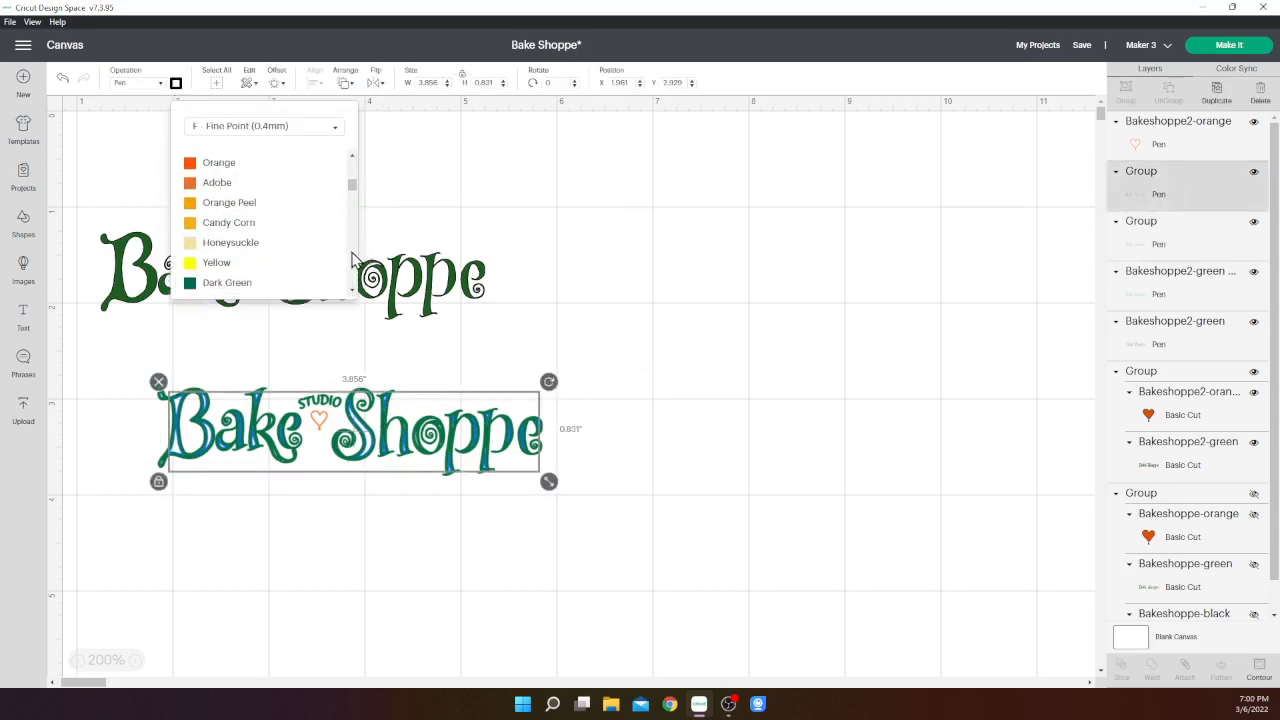
{"action": "scroll", "coordinate": [358, 258], "scroll_direction": "down", "scroll_amount": 3}
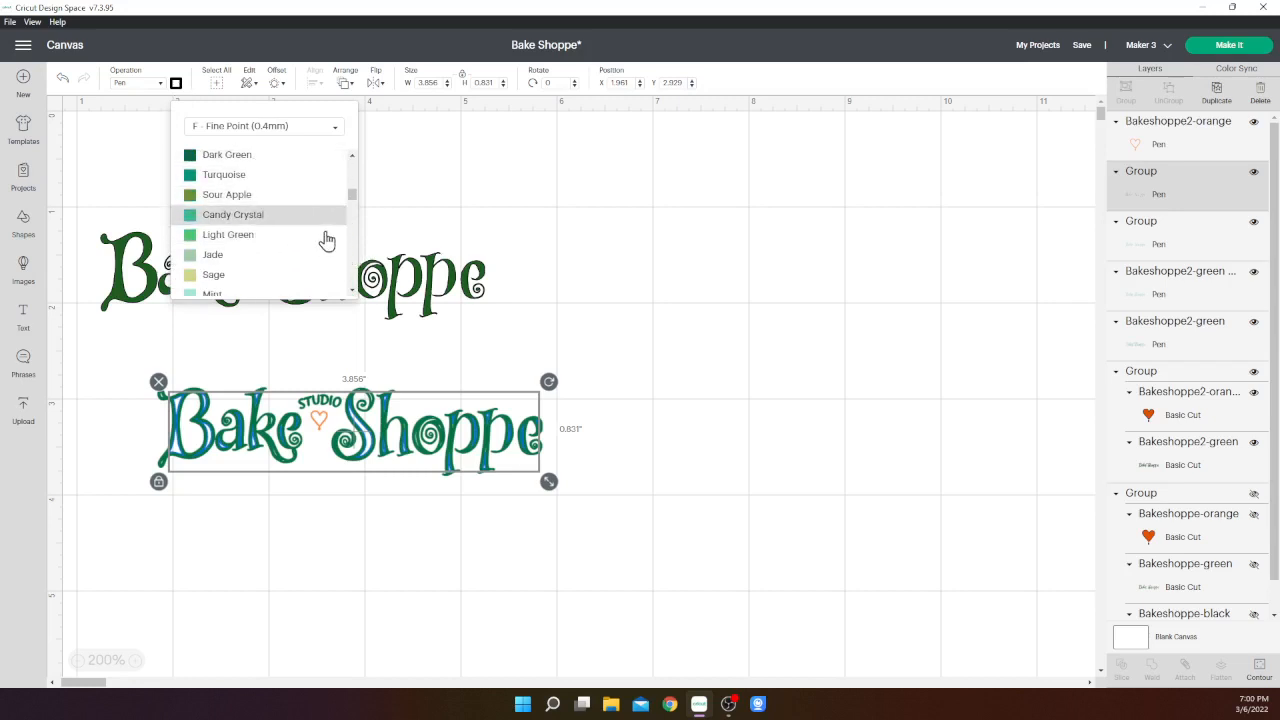
{"action": "scroll", "coordinate": [352, 249], "scroll_direction": "down", "scroll_amount": 4}
{"action": "scroll", "coordinate": [352, 249], "scroll_direction": "down", "scroll_amount": 6}
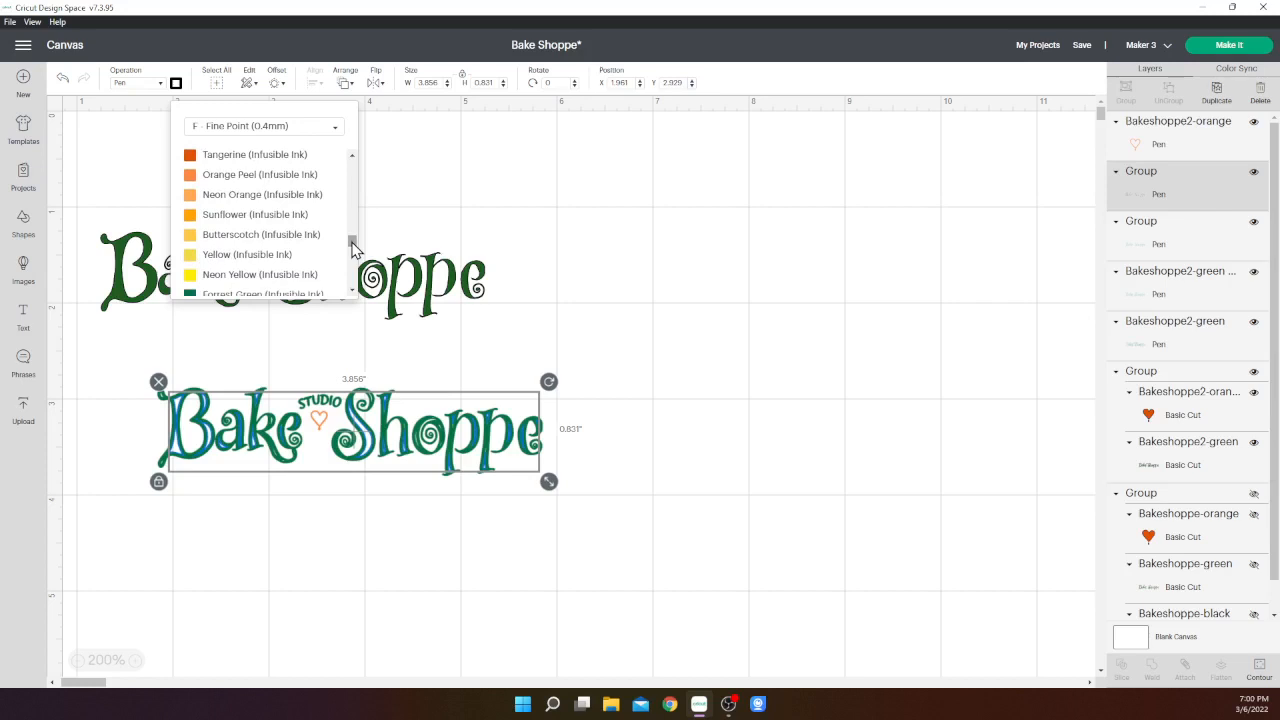
{"action": "left_click", "coordinate": [314, 296]}
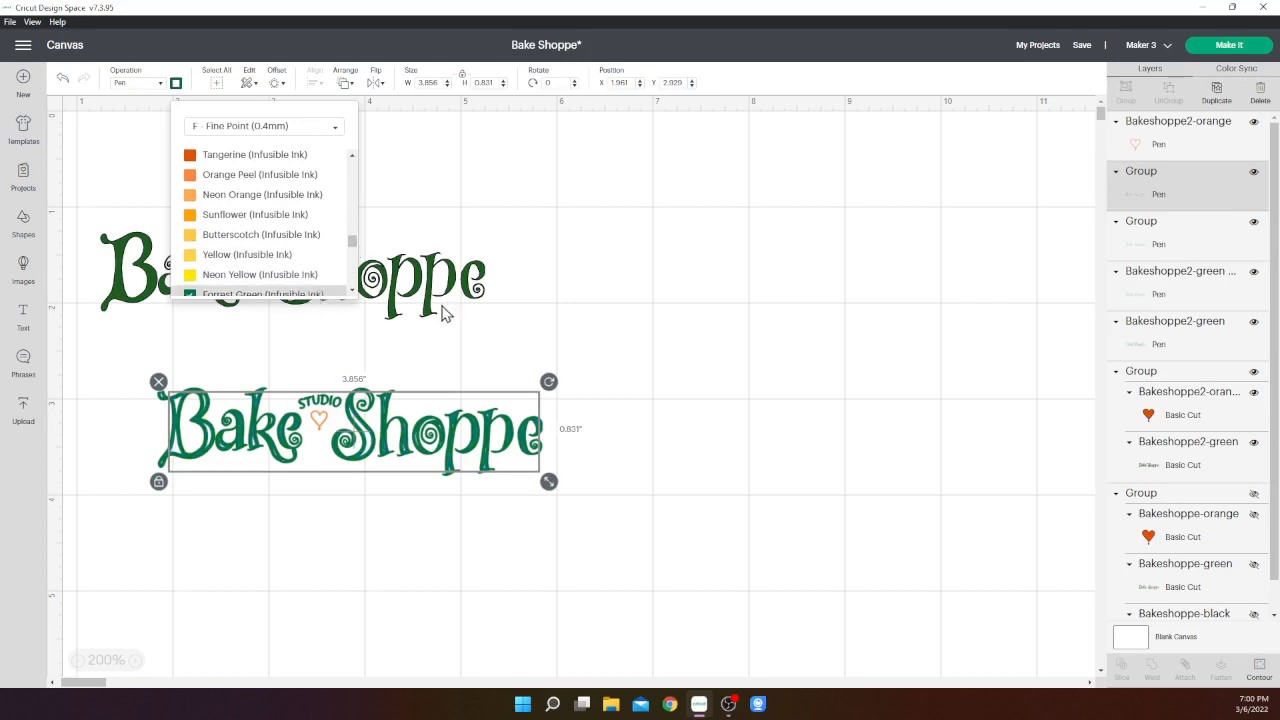
{"action": "left_click", "coordinate": [695, 440]}
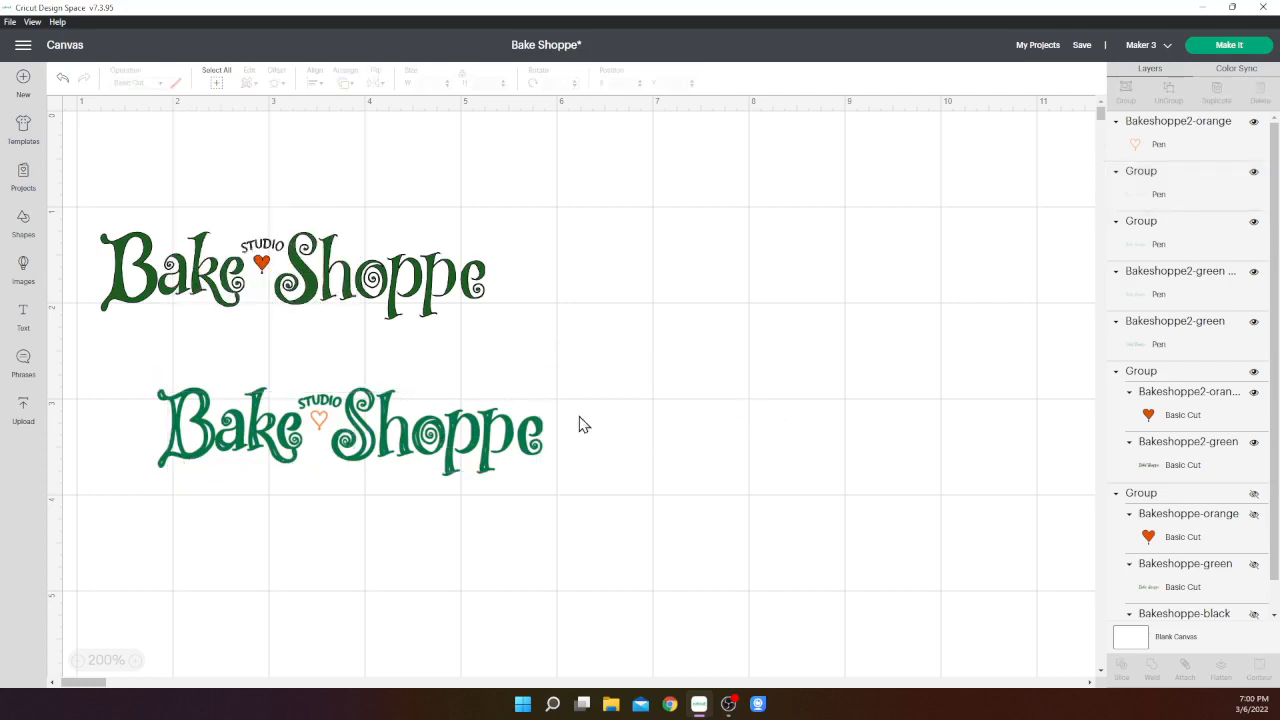
- Offset the innermost lettering outline group inward by another -0.01 in and check the outline group below it
{"action": "left_click", "coordinate": [1166, 197]}
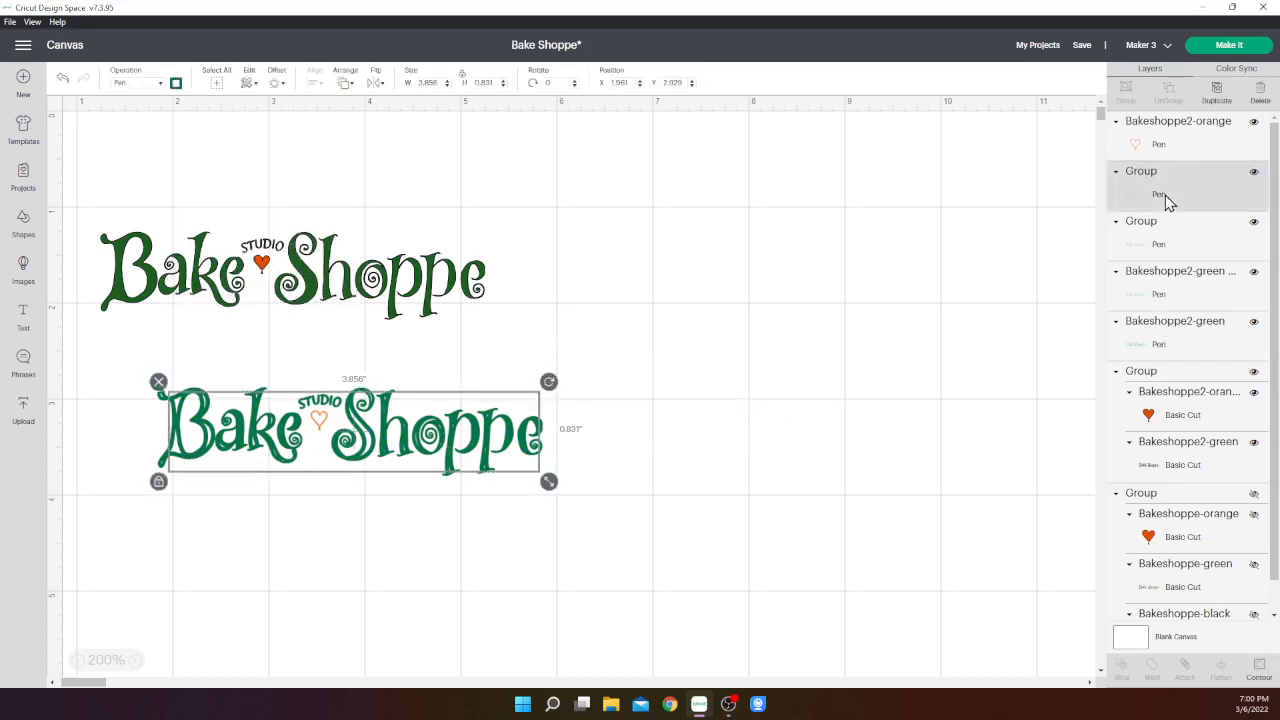
{"action": "left_click", "coordinate": [274, 83]}
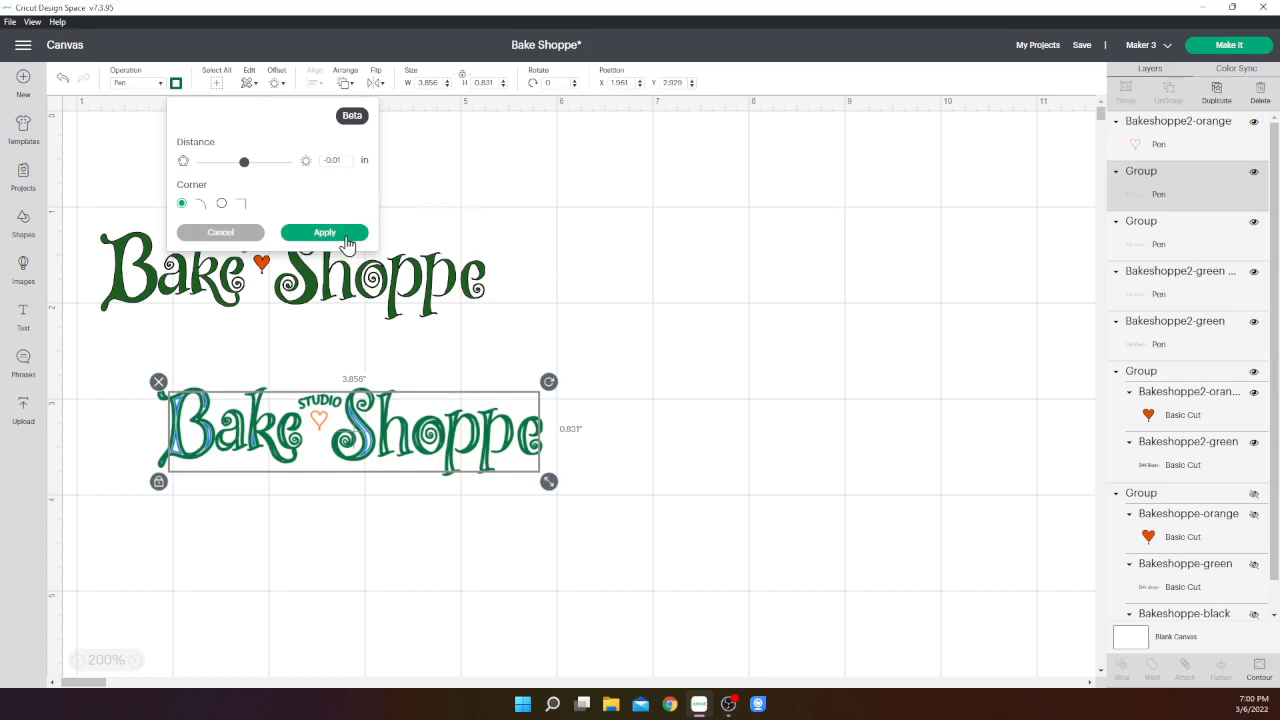
{"action": "left_click", "coordinate": [619, 275]}
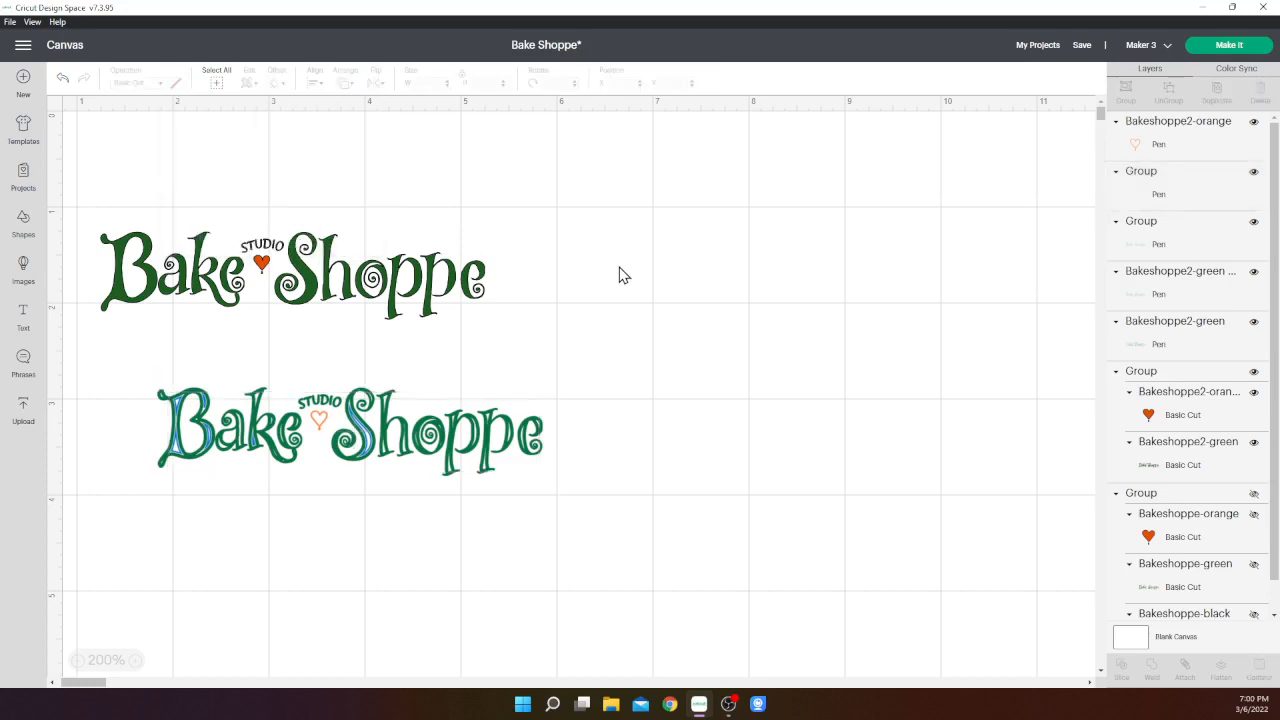
{"action": "left_click", "coordinate": [1155, 241]}
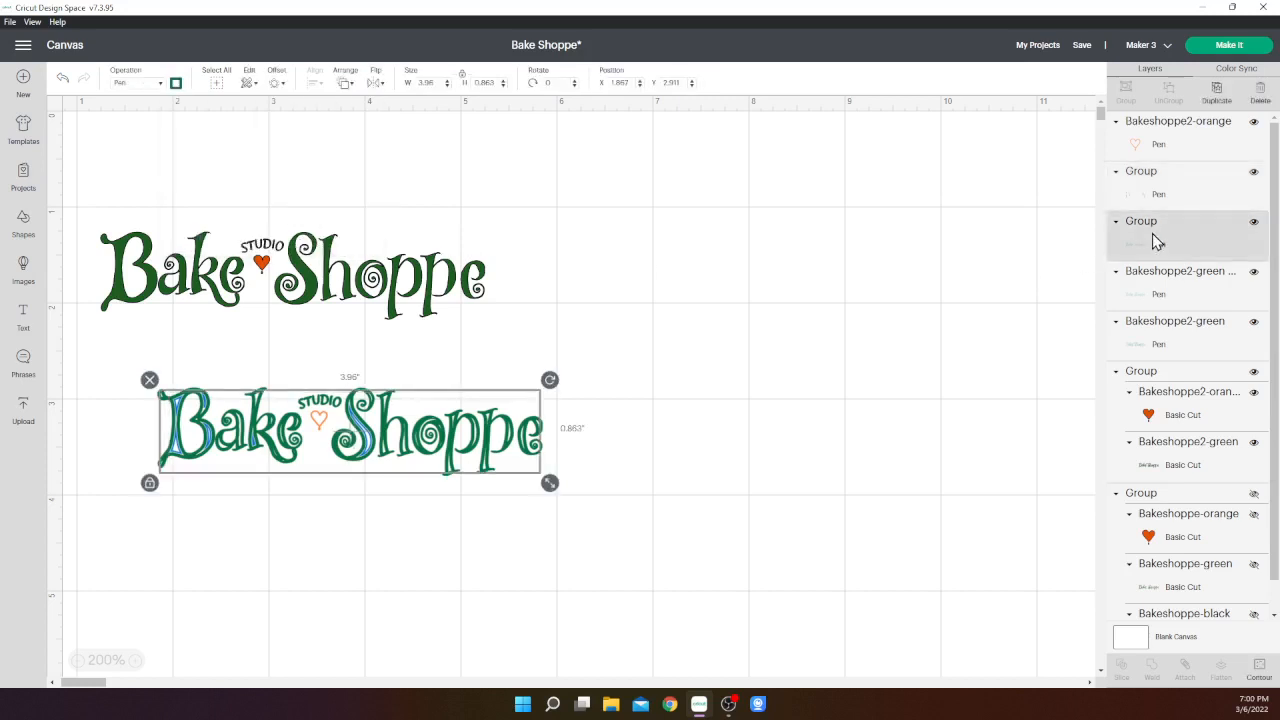
{"action": "left_click", "coordinate": [789, 277]}
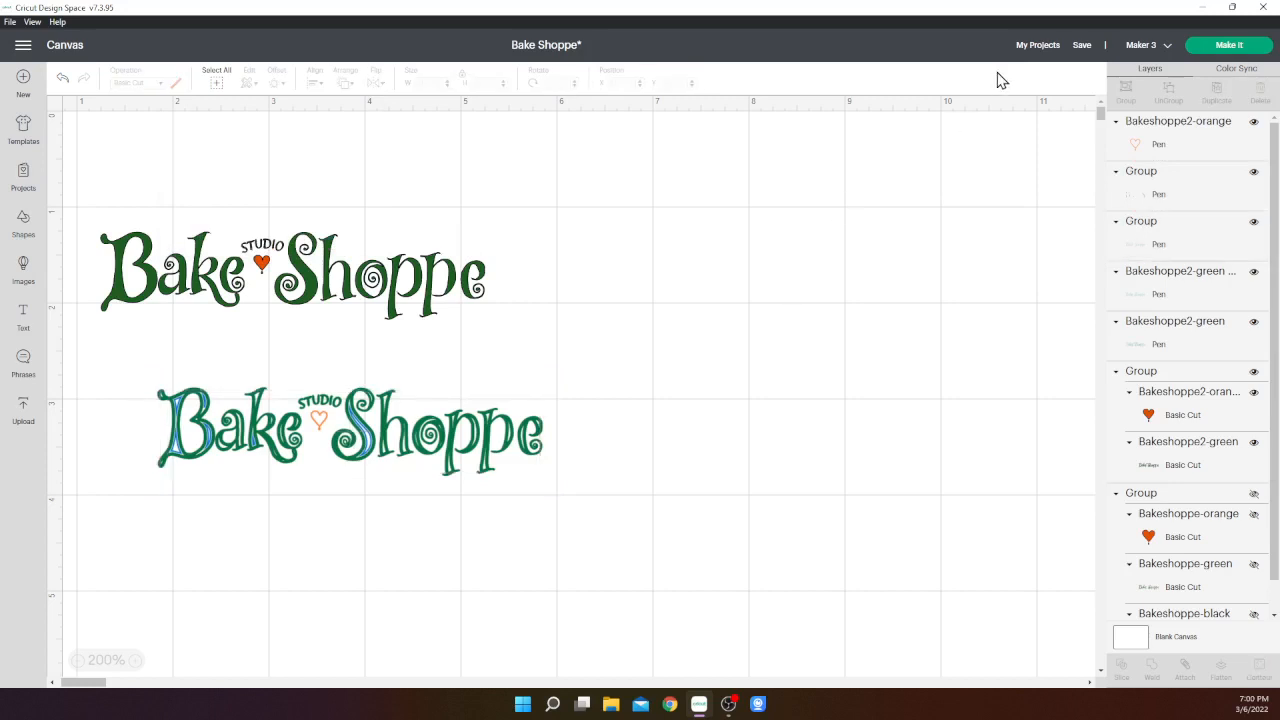
- Save the Bake Shoppe project and quit Cricut Design Space
{"action": "left_click", "coordinate": [1080, 46]}
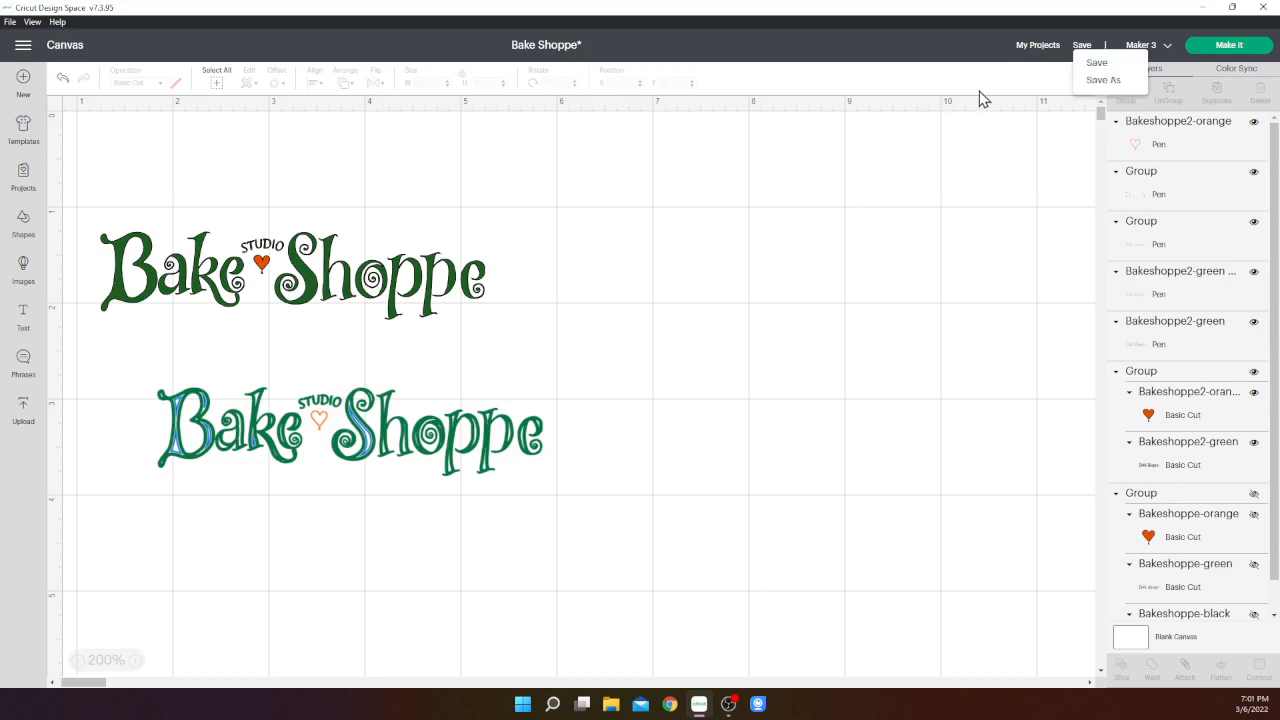
{"action": "left_click", "coordinate": [1092, 64]}
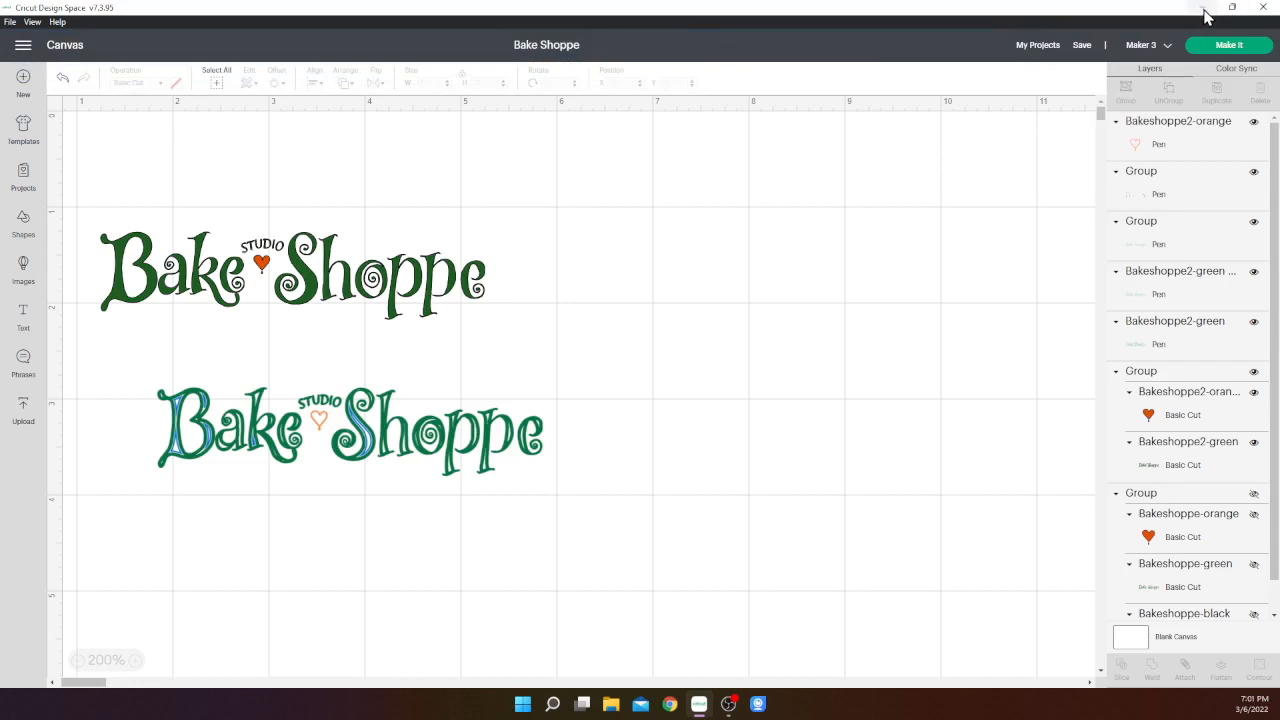
{"action": "left_click", "coordinate": [1264, 8]}
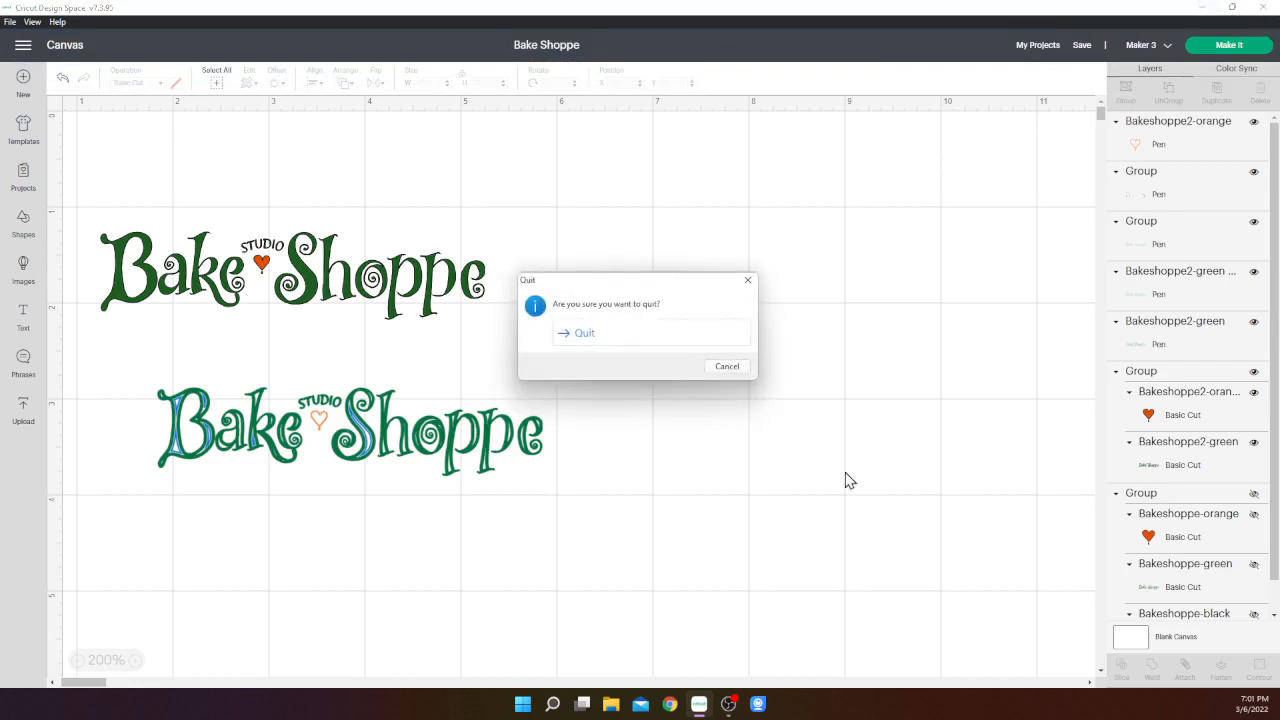
{"action": "left_click", "coordinate": [568, 334]}
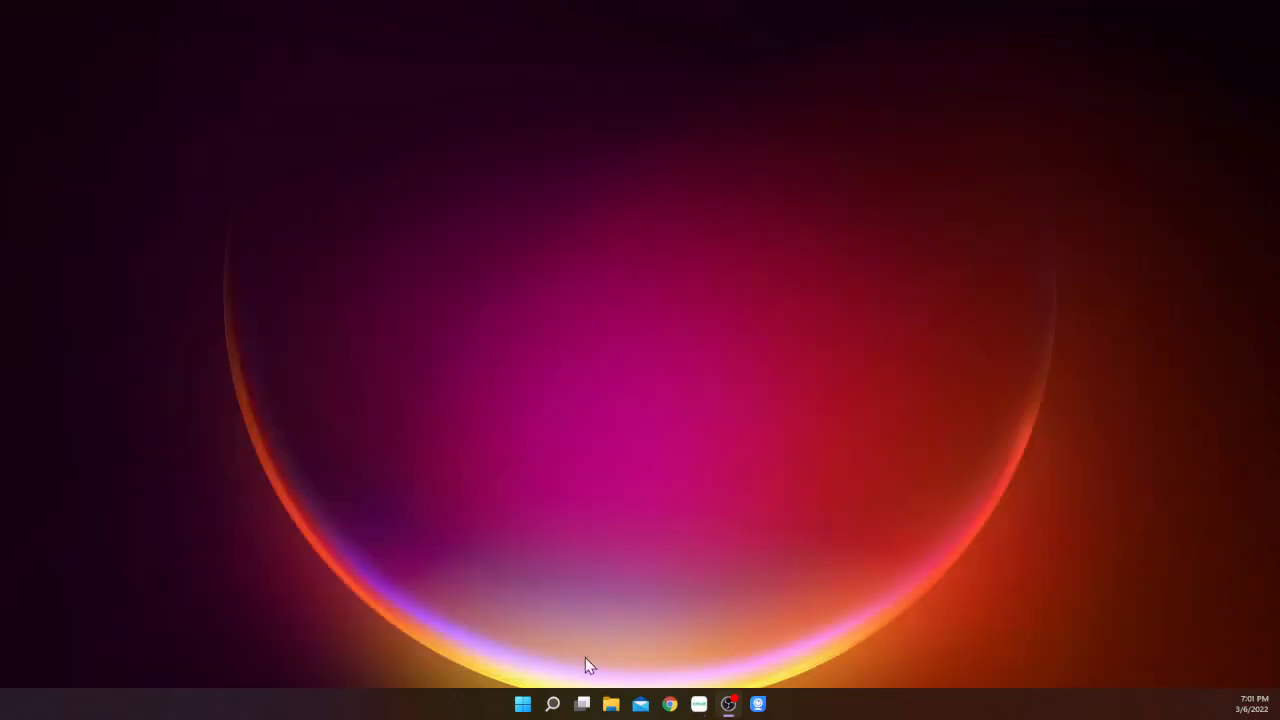
- Switch to File Explorer and open the LocalData folder inside .cricut-design-space in the user's profile folder on Local Disk (C:)
{"action": "left_click", "coordinate": [616, 705]}
{"action": "left_click_drag", "start_coordinate": [931, 717], "coordinate": [650, 96]}
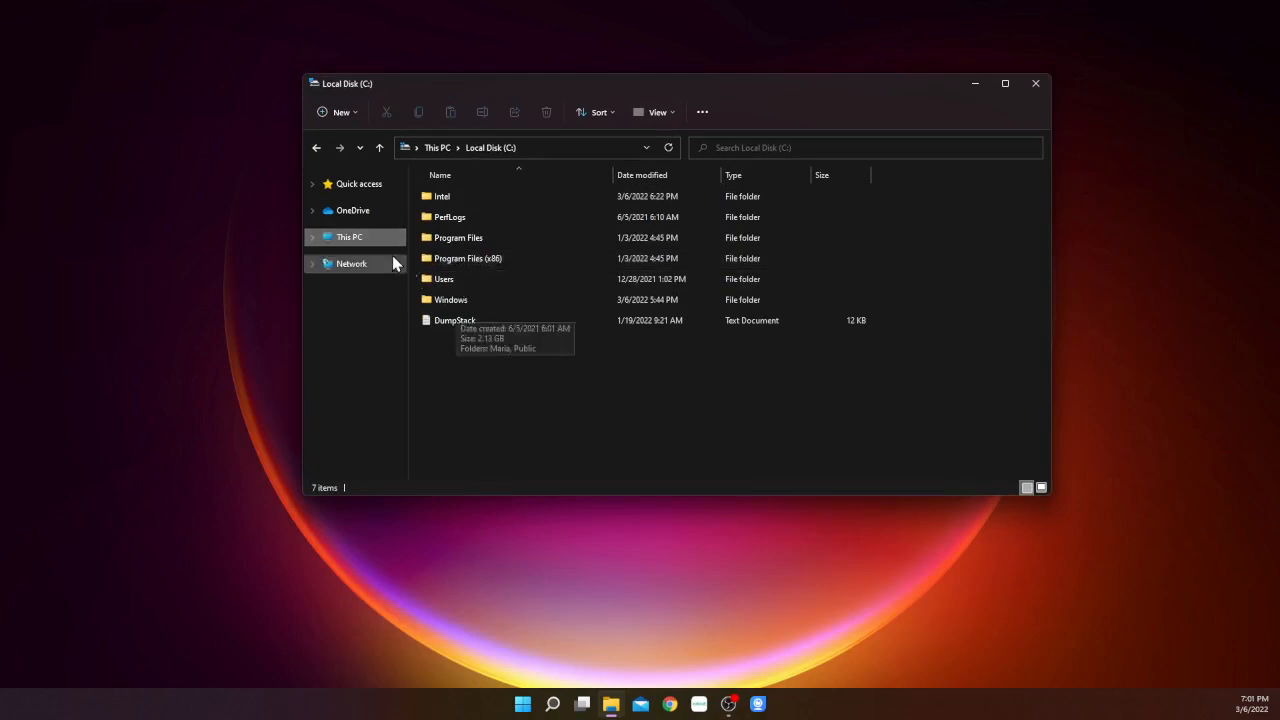
{"action": "left_click", "coordinate": [352, 237]}
{"action": "left_click", "coordinate": [478, 310]}
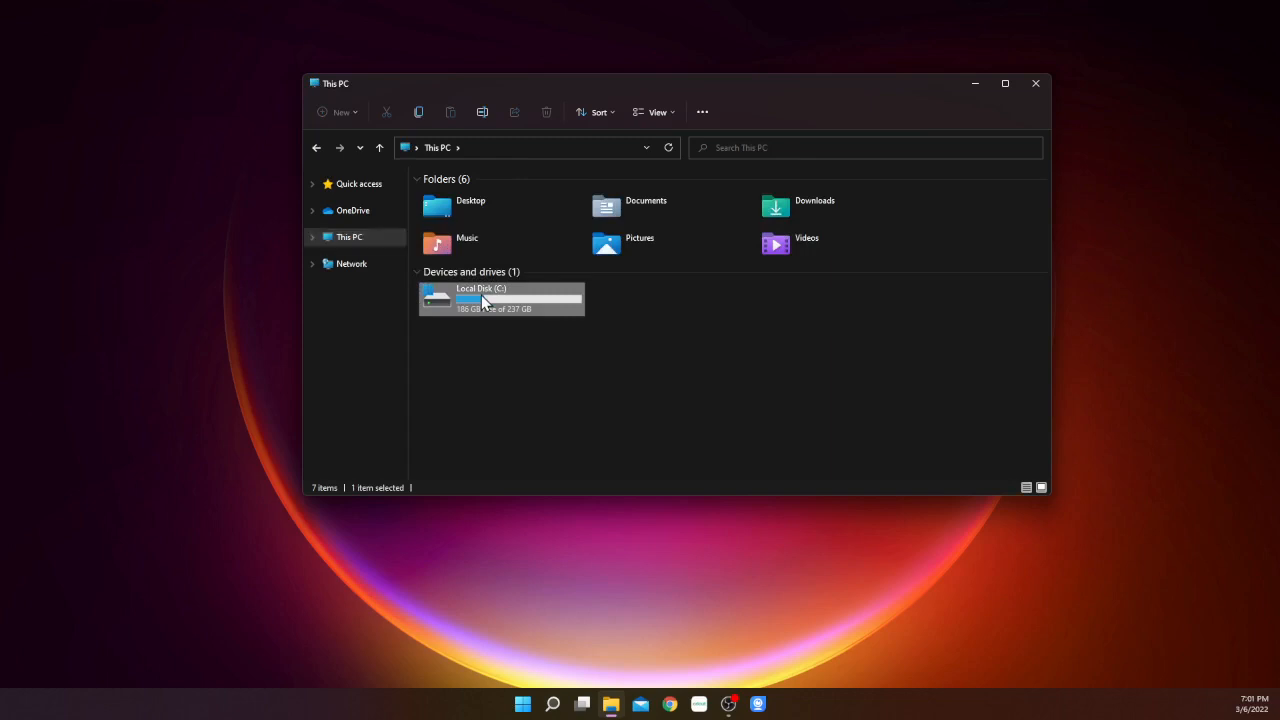
{"action": "double_click", "coordinate": [482, 300]}
{"action": "double_click", "coordinate": [462, 279]}
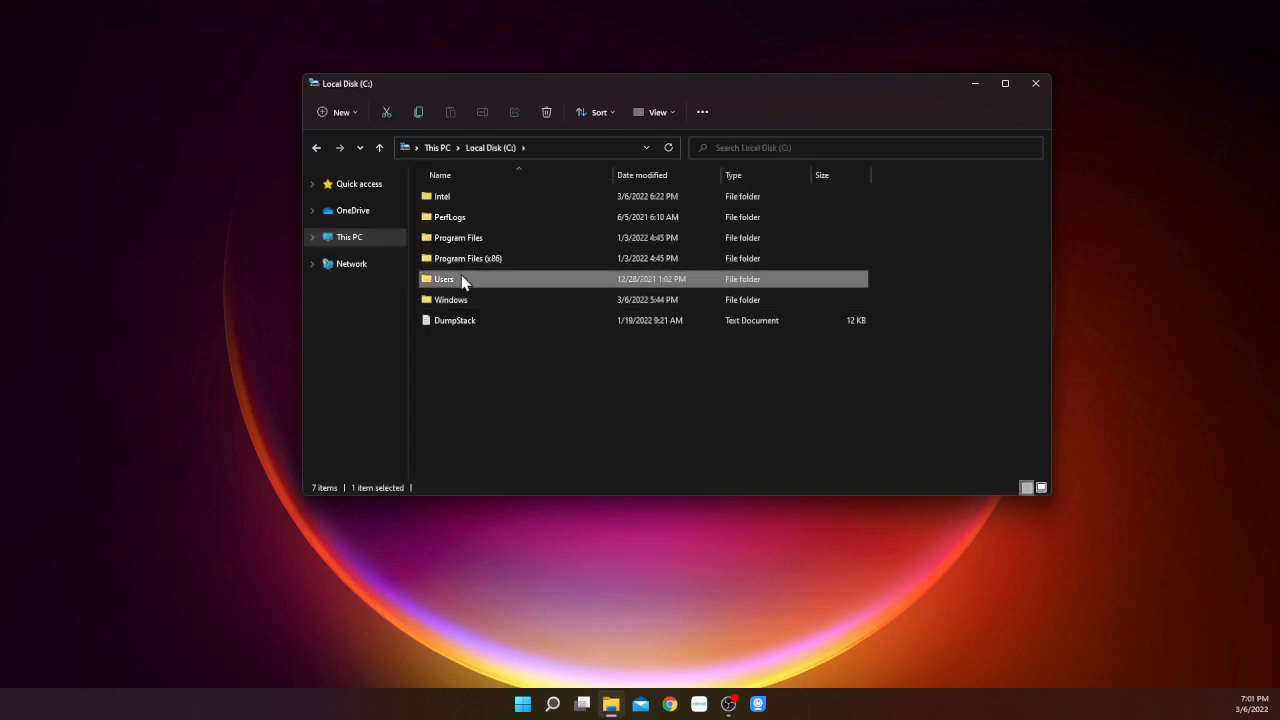
{"action": "double_click", "coordinate": [445, 198]}
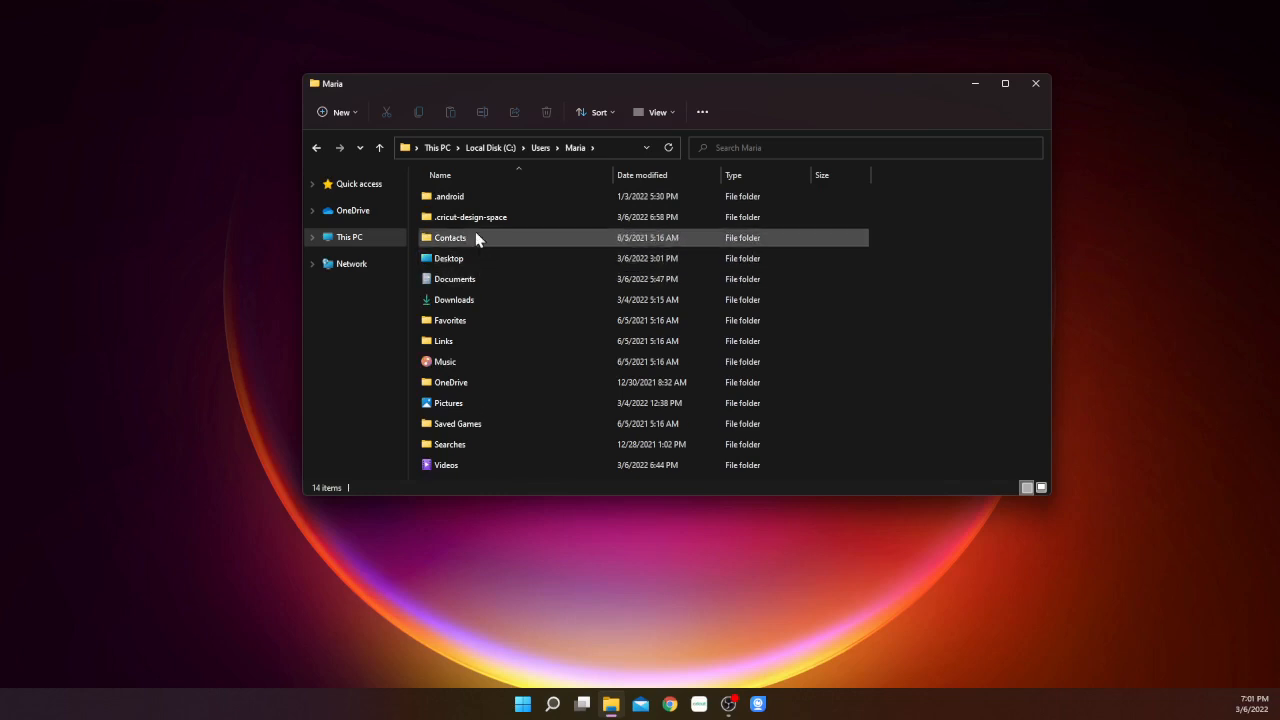
{"action": "double_click", "coordinate": [474, 222]}
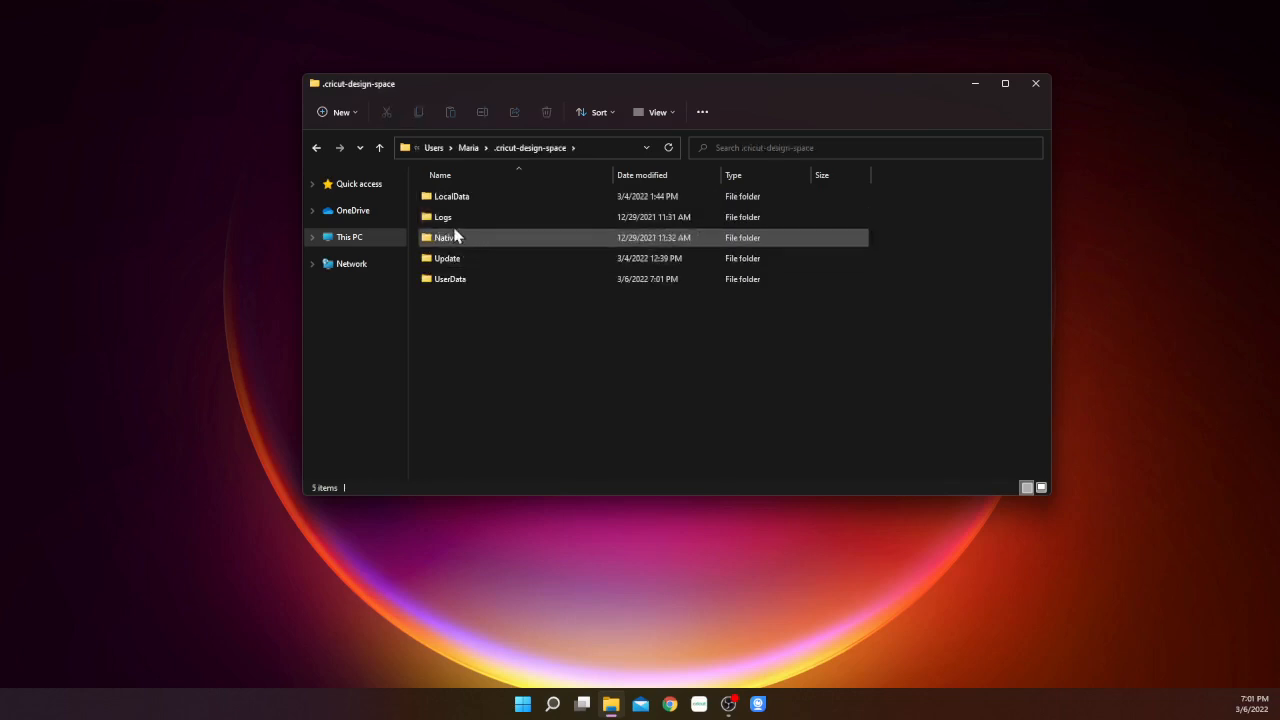
{"action": "double_click", "coordinate": [455, 199]}
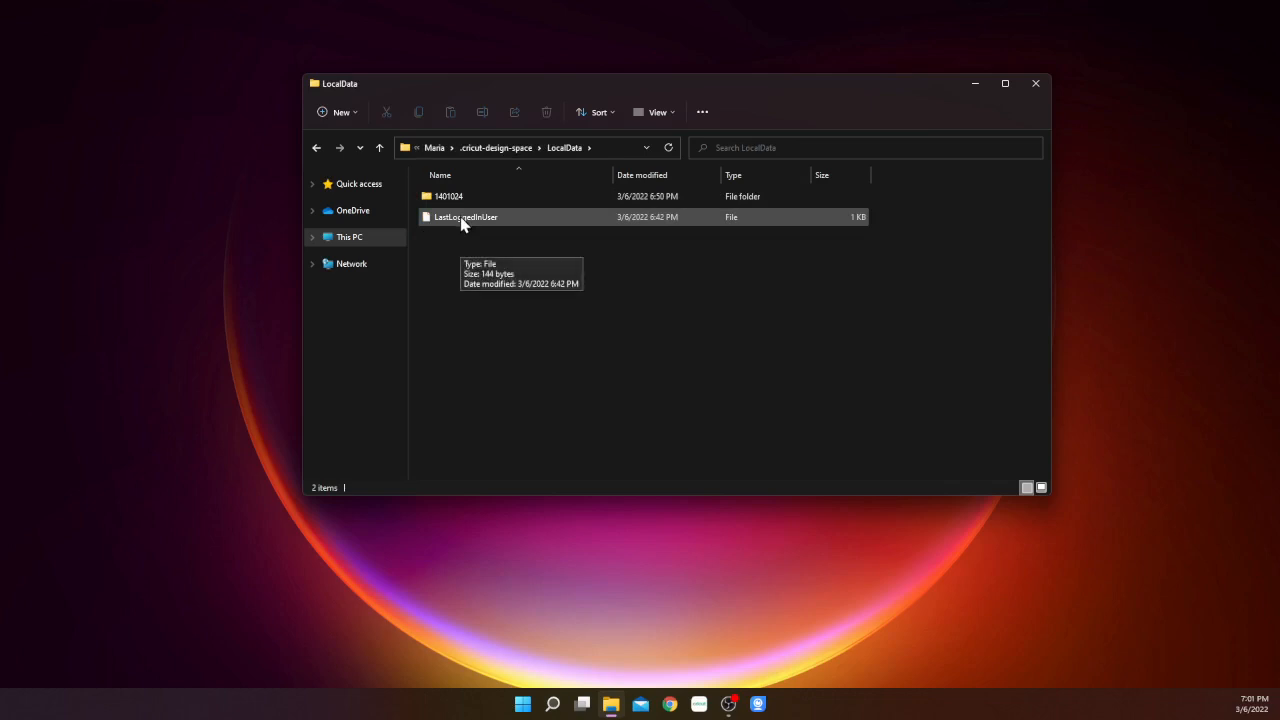
- Delete everything inside the LocalData folder and close File Explorer
{"action": "left_click_drag", "start_coordinate": [449, 250], "coordinate": [429, 197]}
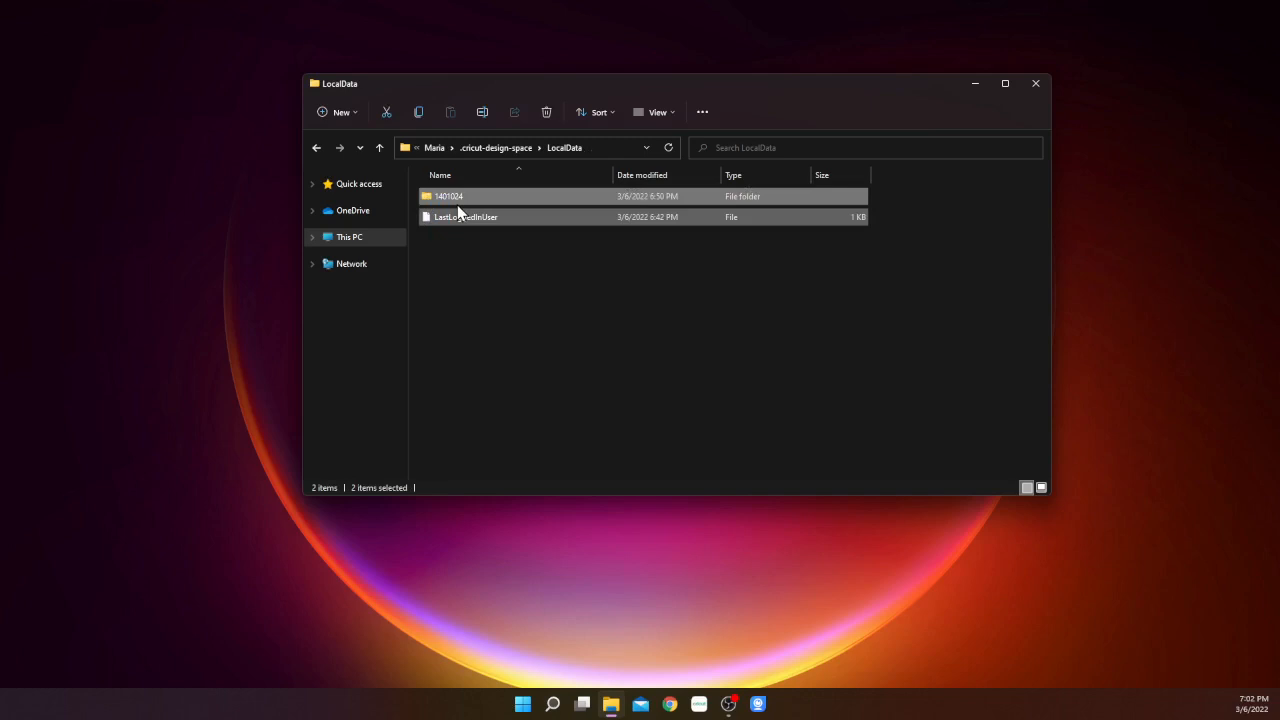
{"action": "key", "text": "Delete"}
{"action": "left_click", "coordinate": [1034, 88]}
- Relaunch Cricut Design Space and open the saved Bake Shoppe project for customizing on the canvas
{"action": "left_click", "coordinate": [698, 705]}
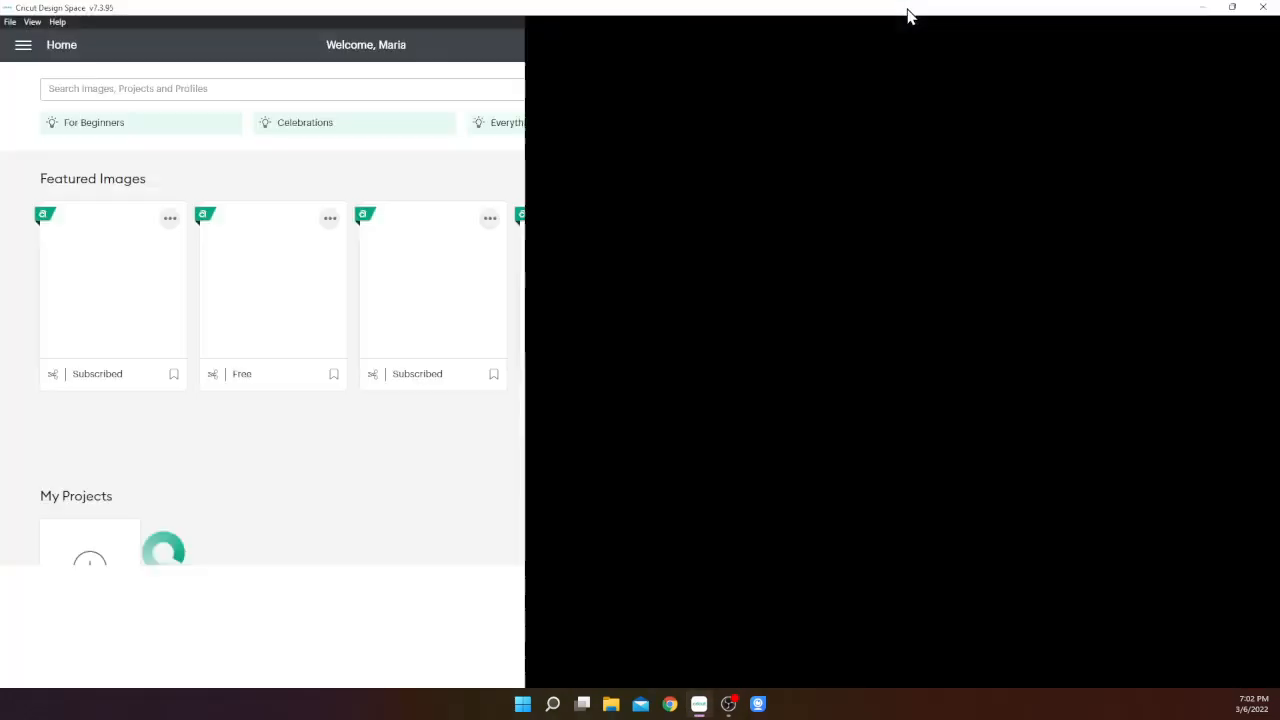
{"action": "left_click", "coordinate": [908, 12]}
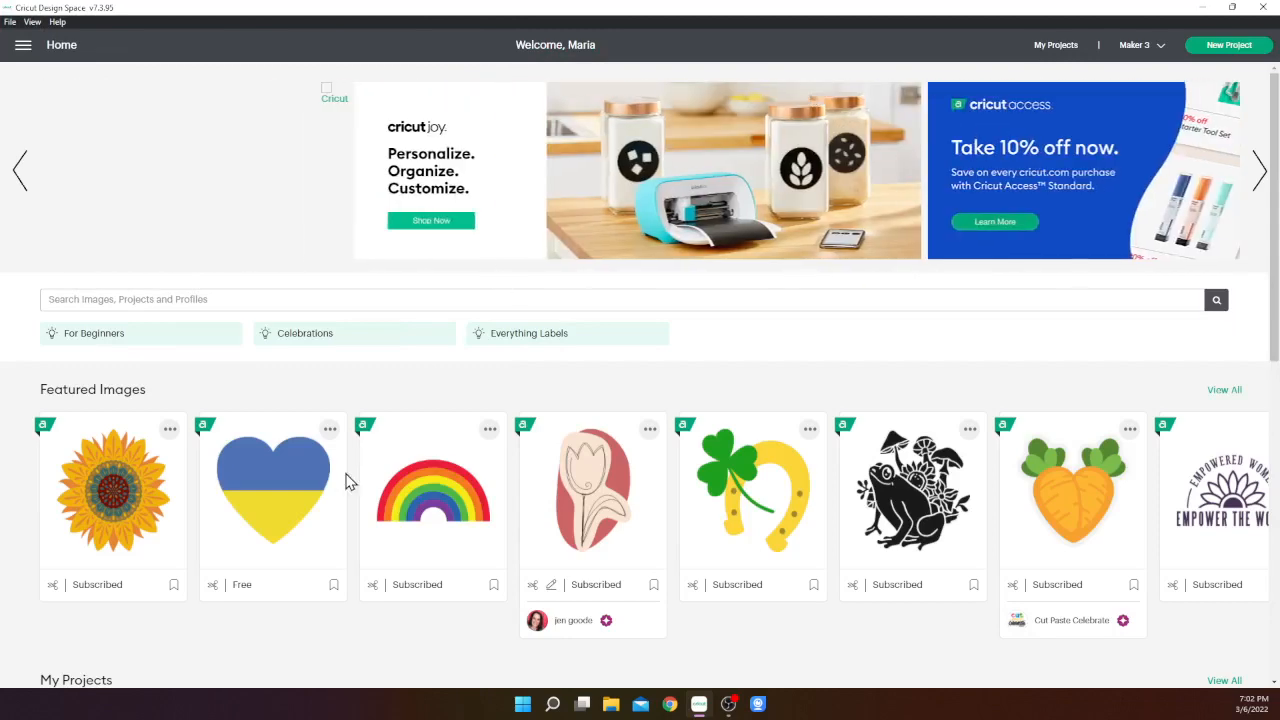
{"action": "scroll", "coordinate": [340, 492], "scroll_direction": "down", "scroll_amount": 4}
{"action": "scroll", "coordinate": [344, 500], "scroll_direction": "down", "scroll_amount": 1}
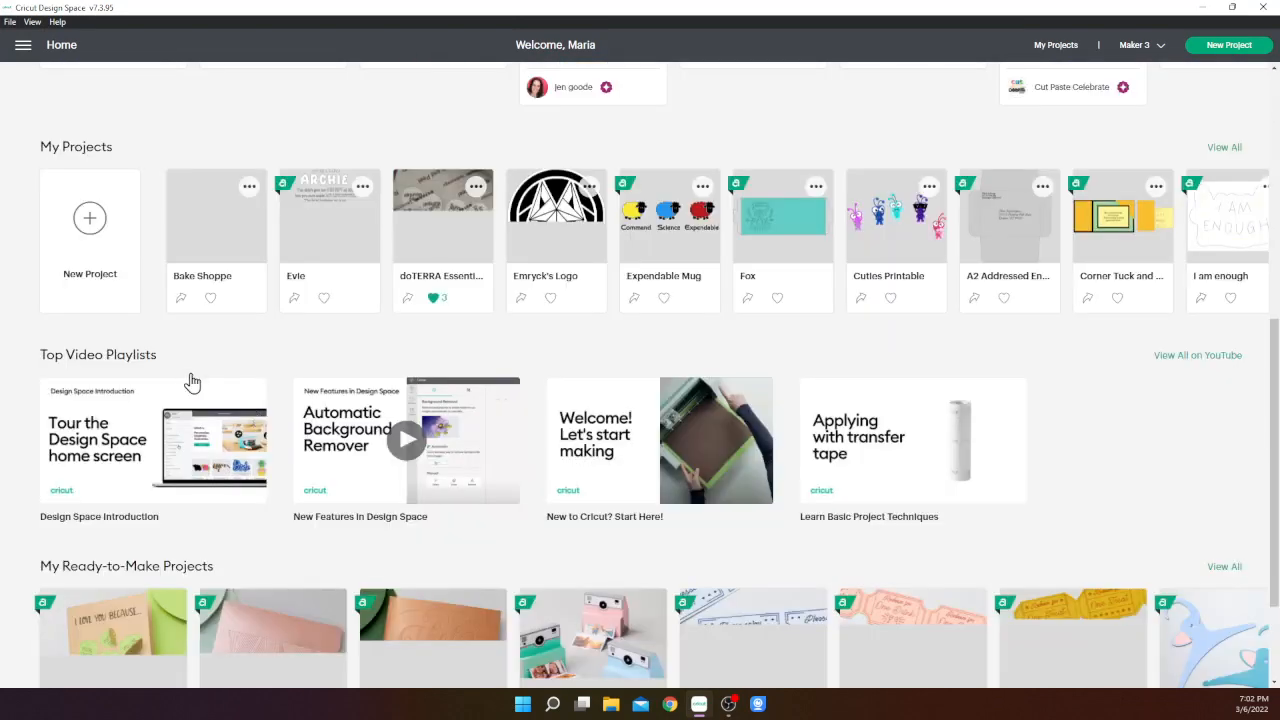
{"action": "left_click", "coordinate": [214, 242]}
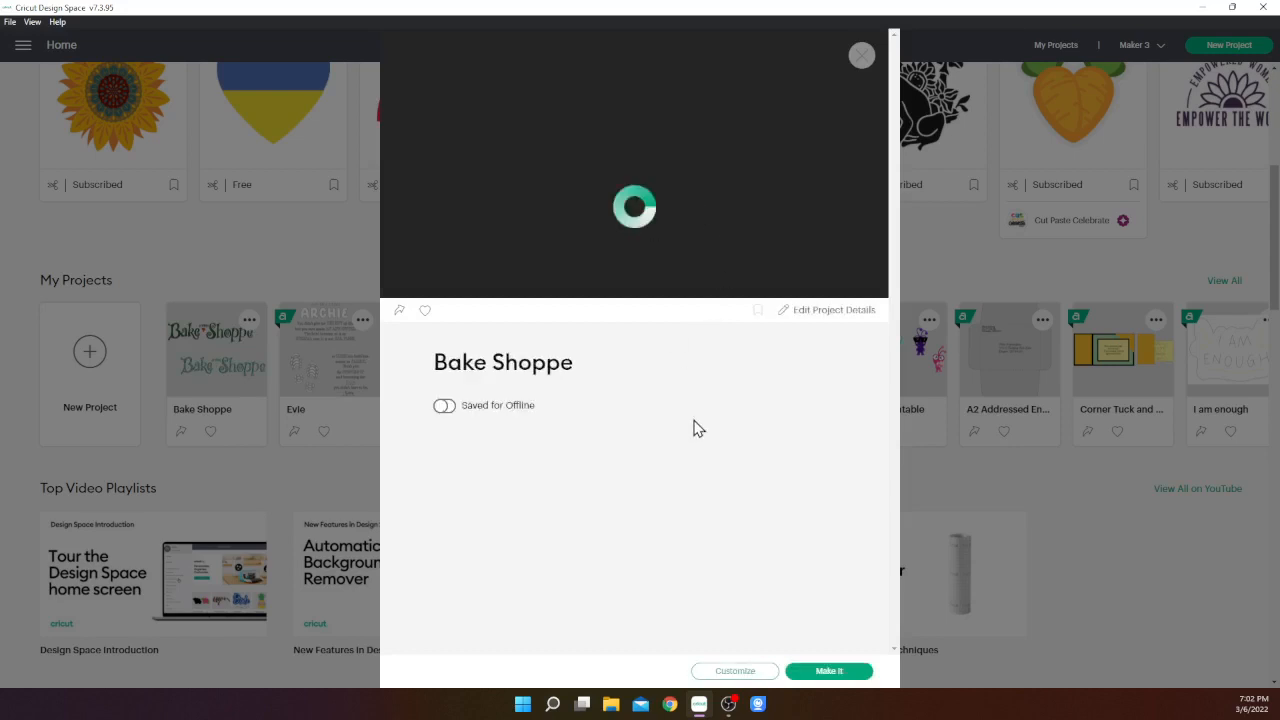
{"action": "left_click", "coordinate": [744, 672]}
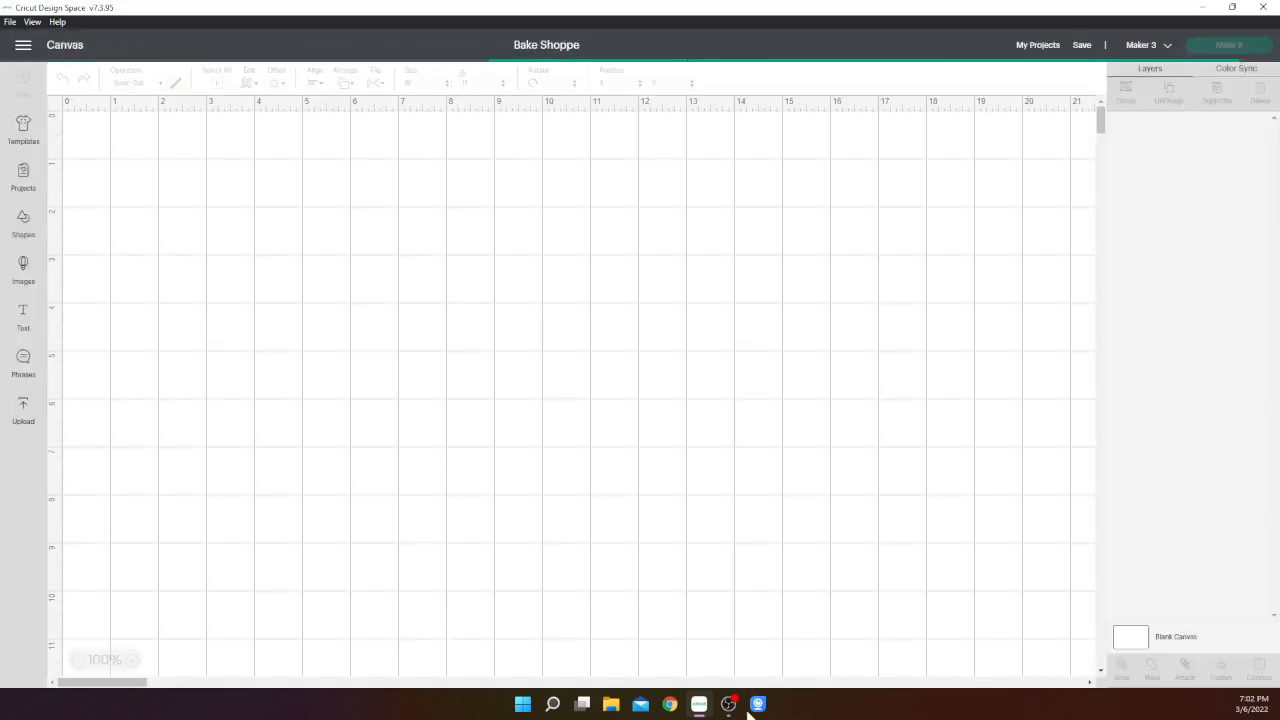
{"action": "mouse_move", "coordinate": [740, 706]}
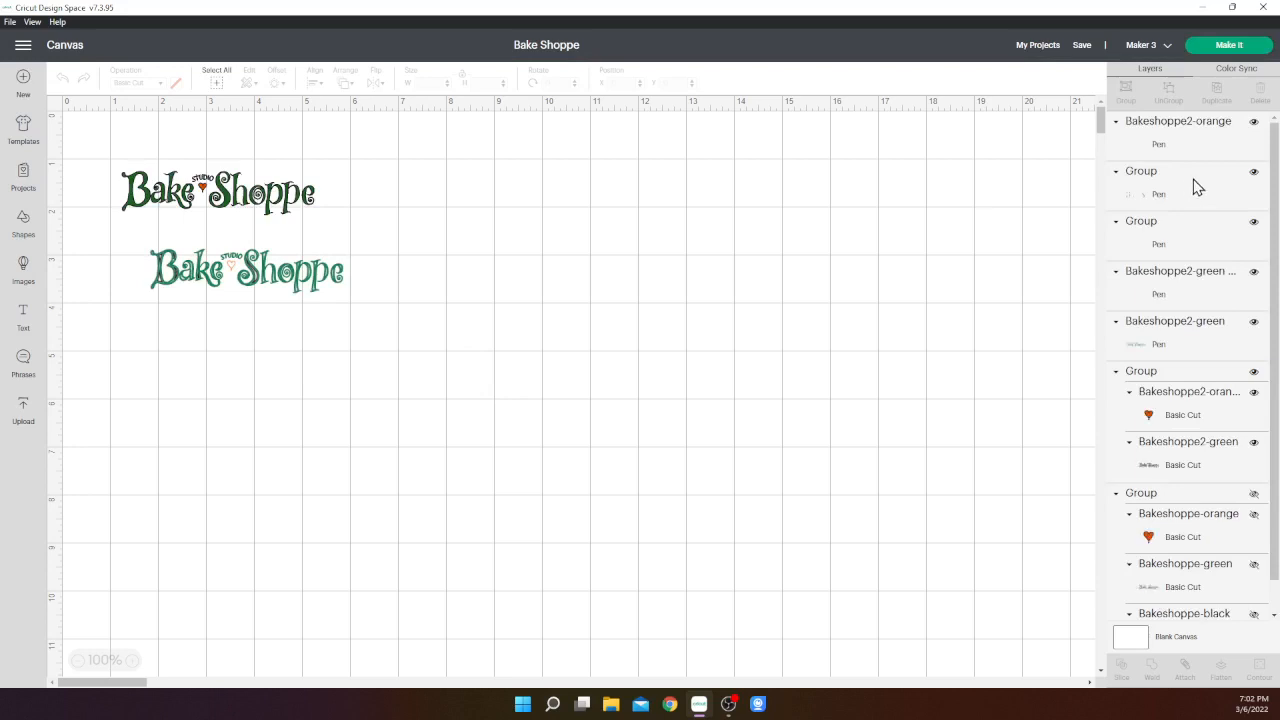
- Preview a -0.01 in offset on the orange pen-drawn heart
{"action": "left_click", "coordinate": [1190, 141]}
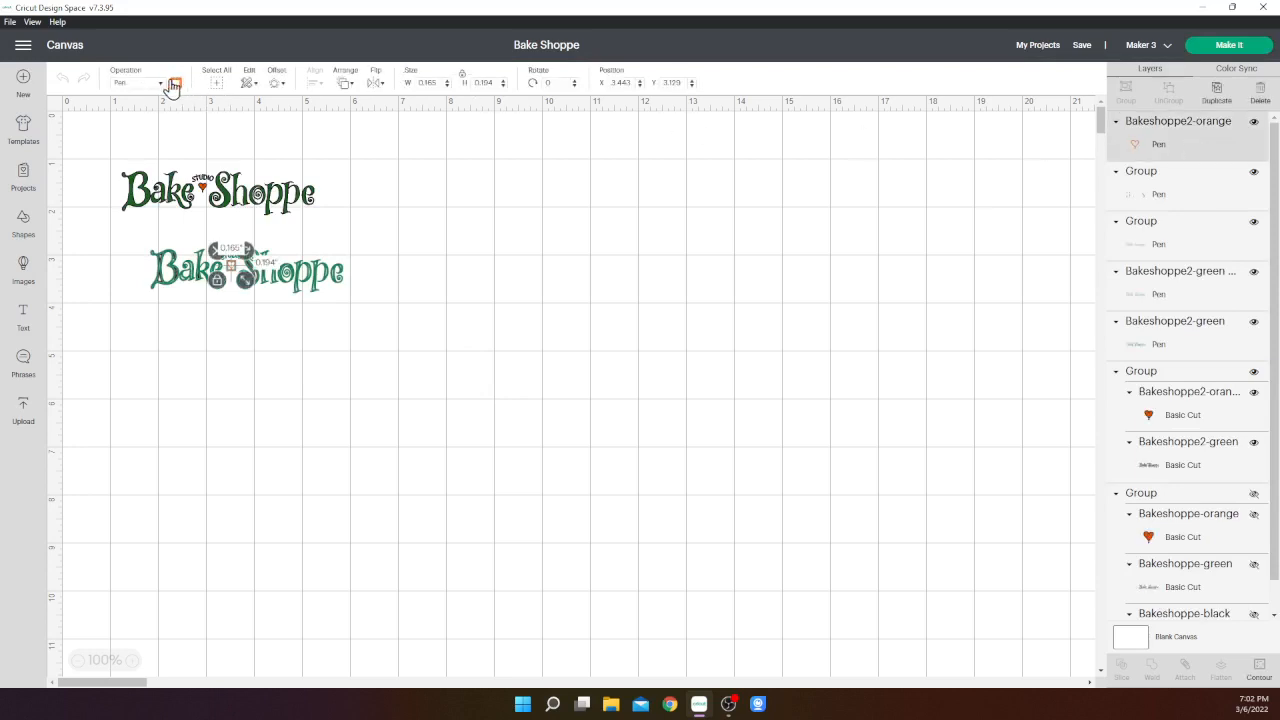
{"action": "left_click", "coordinate": [277, 84]}
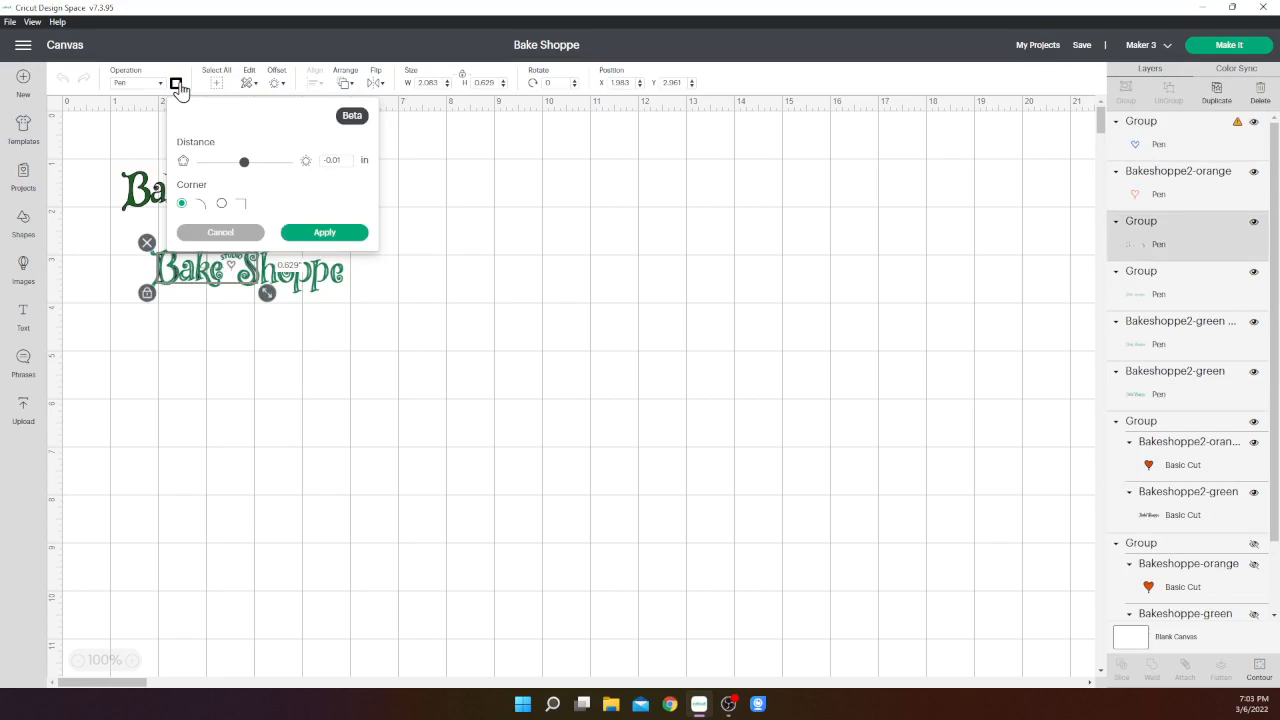
{"action": "left_click", "coordinate": [177, 86]}
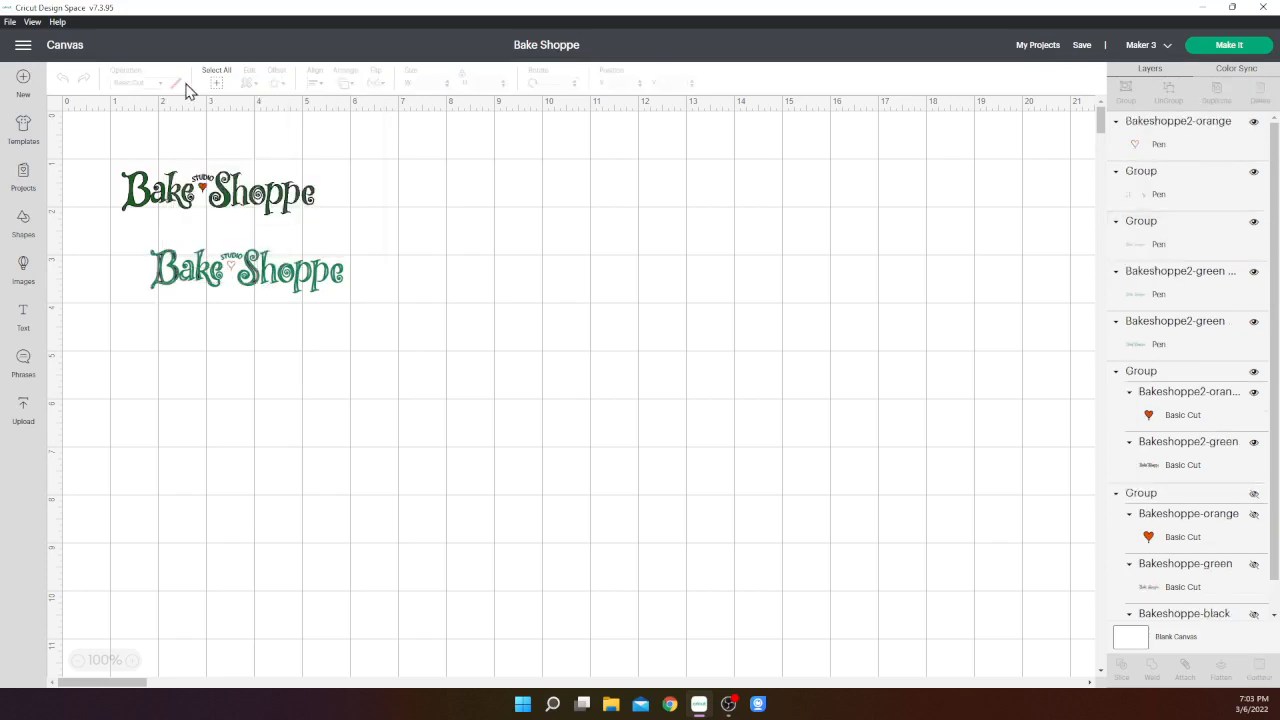
- Set the innermost lettering outline group's pen colour to Forrest Green (Infusible Ink) and deselect it
{"action": "left_click", "coordinate": [1180, 196]}
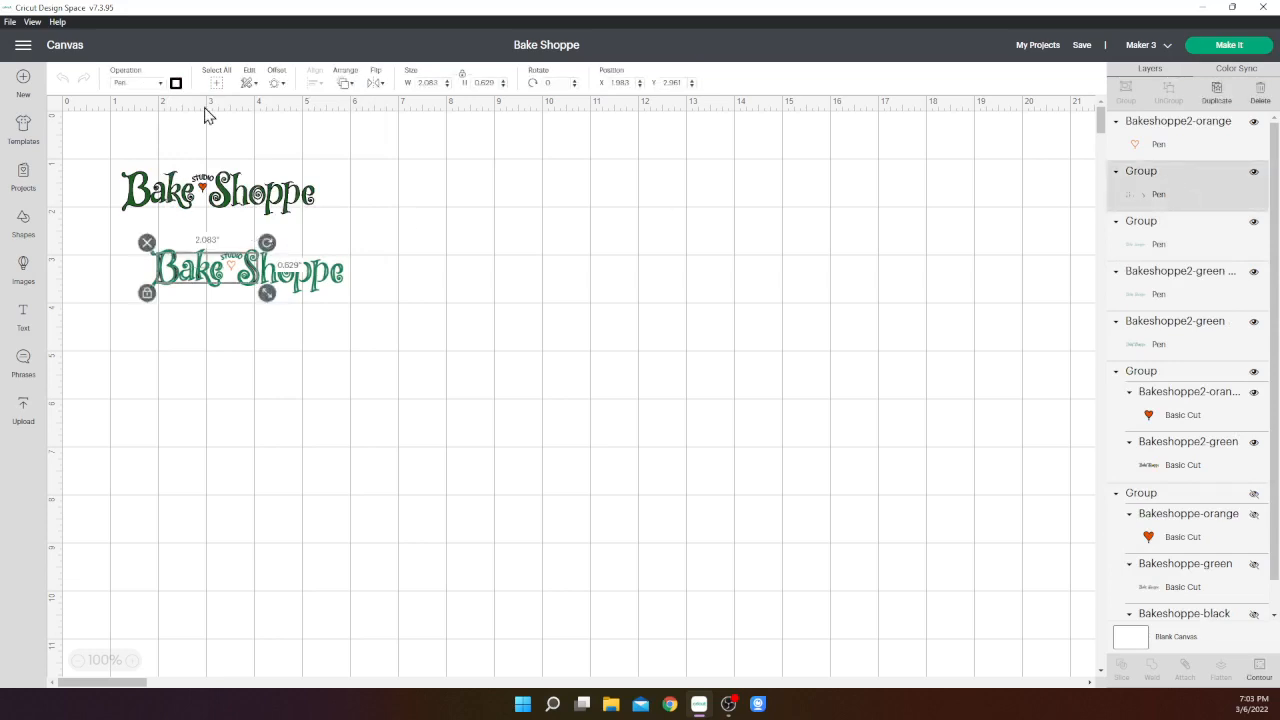
{"action": "left_click", "coordinate": [176, 85]}
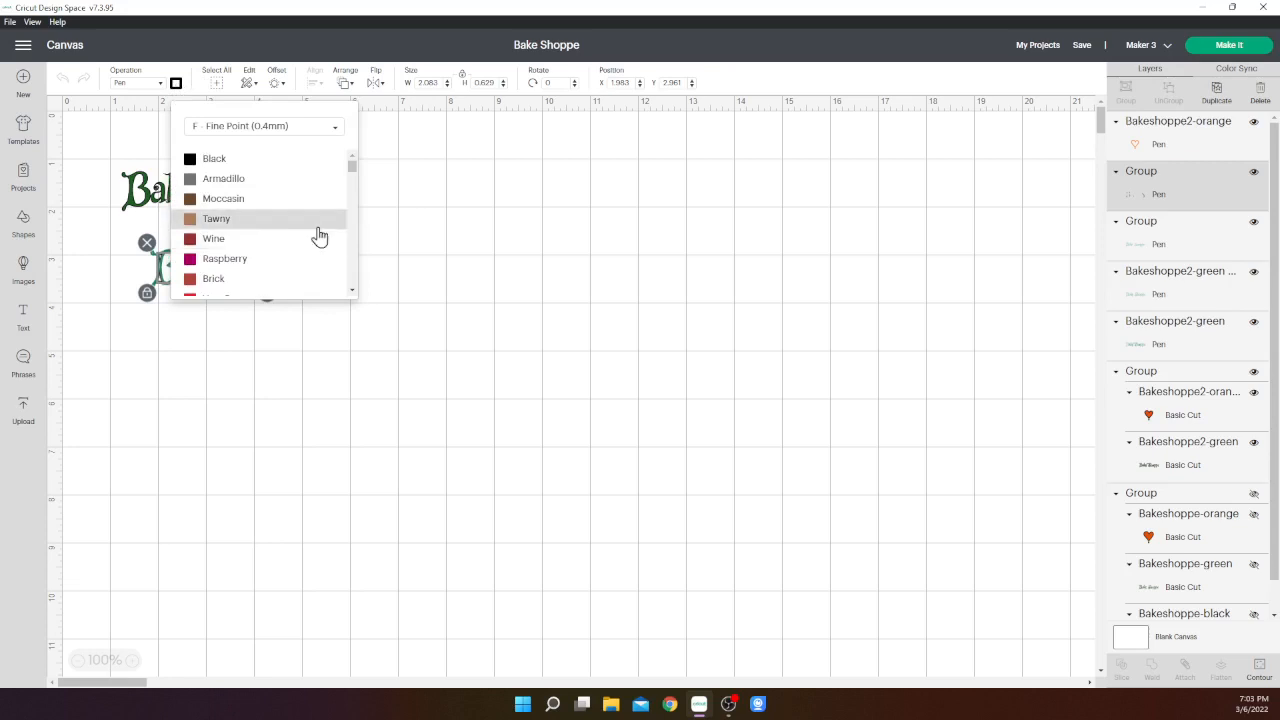
{"action": "scroll", "coordinate": [355, 265], "scroll_direction": "down", "scroll_amount": 10}
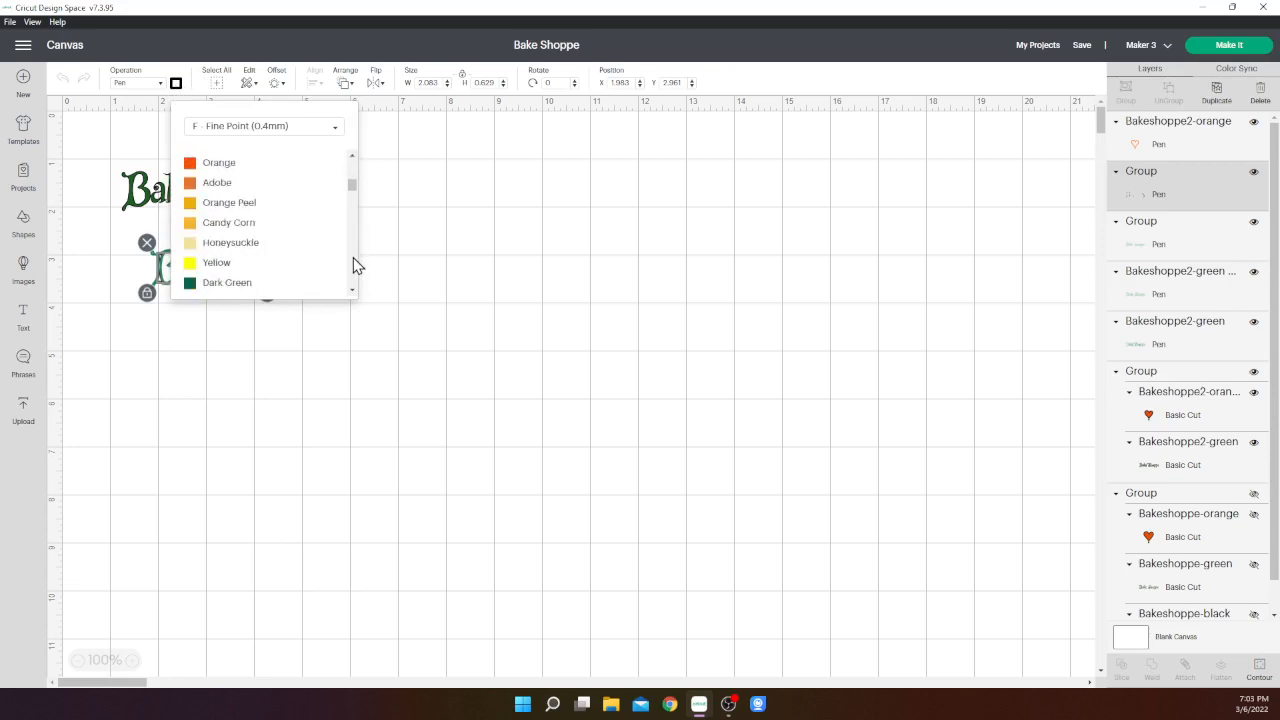
{"action": "scroll", "coordinate": [353, 260], "scroll_direction": "down", "scroll_amount": 10}
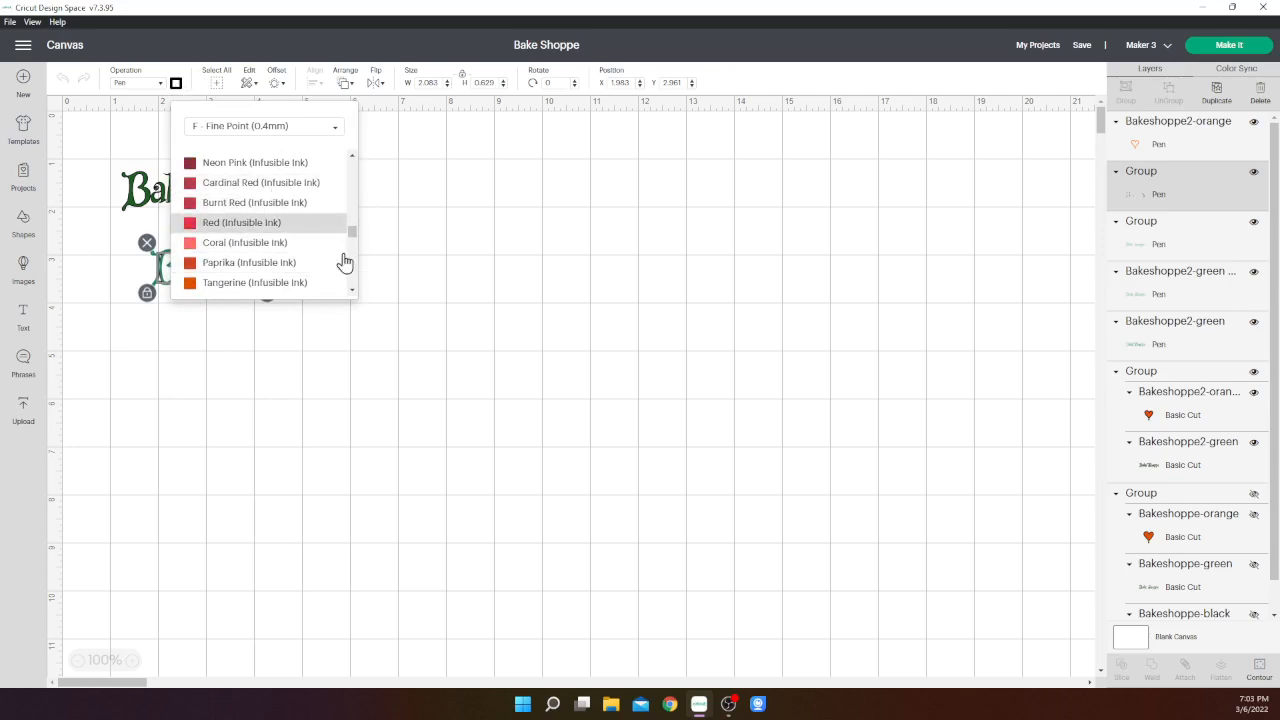
{"action": "scroll", "coordinate": [355, 279], "scroll_direction": "down", "scroll_amount": 2}
{"action": "scroll", "coordinate": [353, 278], "scroll_direction": "down", "scroll_amount": 3}
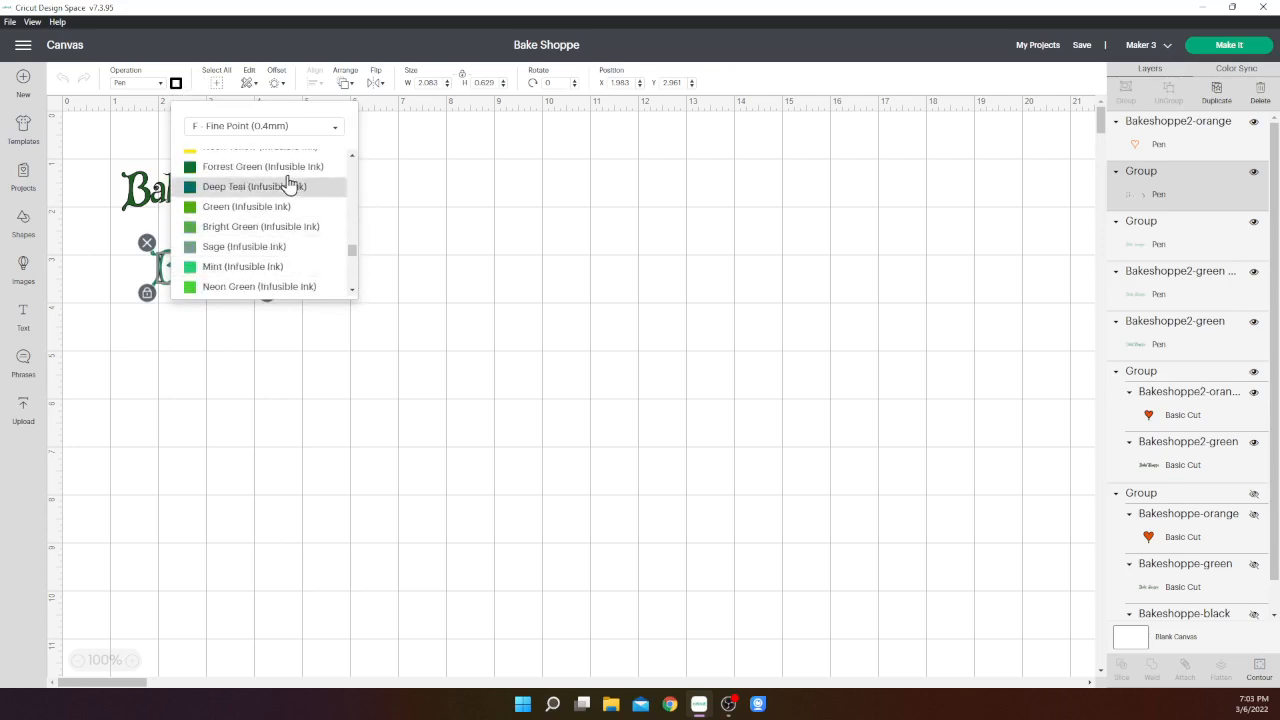
{"action": "left_click", "coordinate": [277, 166]}
{"action": "left_click", "coordinate": [462, 262]}
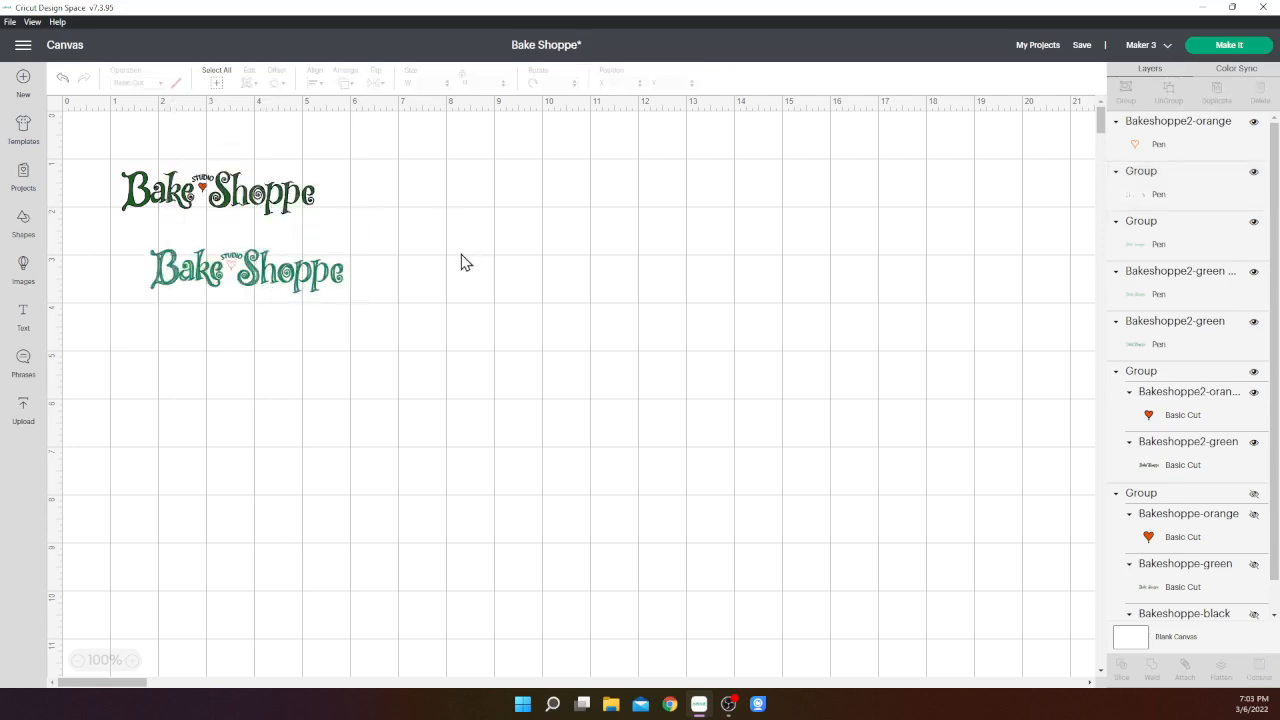
- Try to offset the orange pen-drawn heart inward by -0.01 in
{"action": "left_click", "coordinate": [1173, 143]}
{"action": "left_click_drag", "start_coordinate": [1275, 340], "coordinate": [1277, 438]}
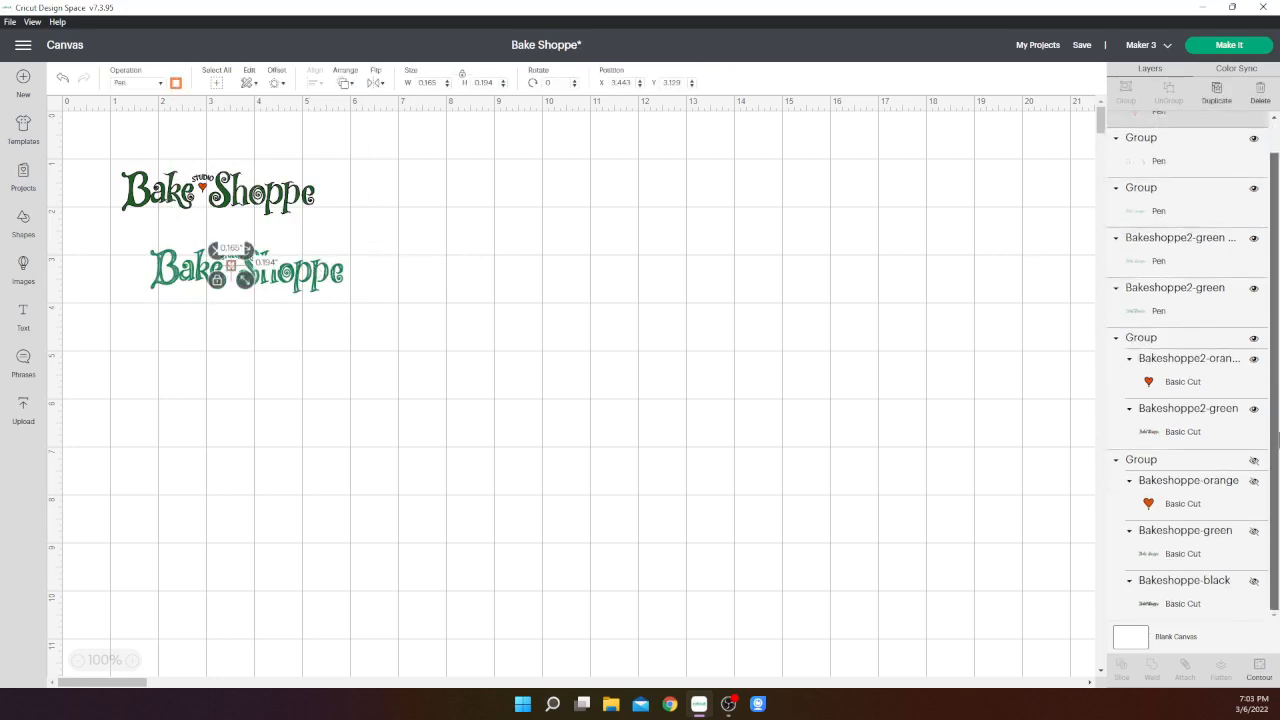
{"action": "scroll", "coordinate": [1272, 345], "scroll_direction": "up", "scroll_amount": 1}
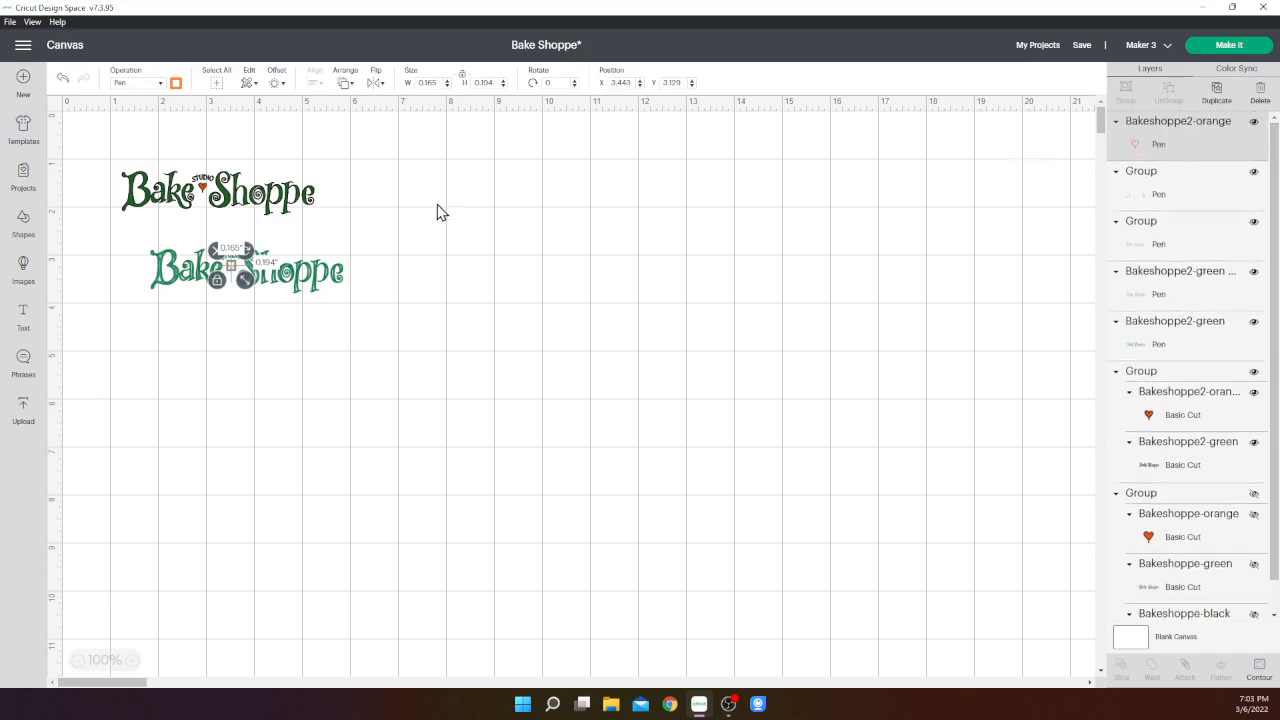
{"action": "left_click", "coordinate": [277, 84]}
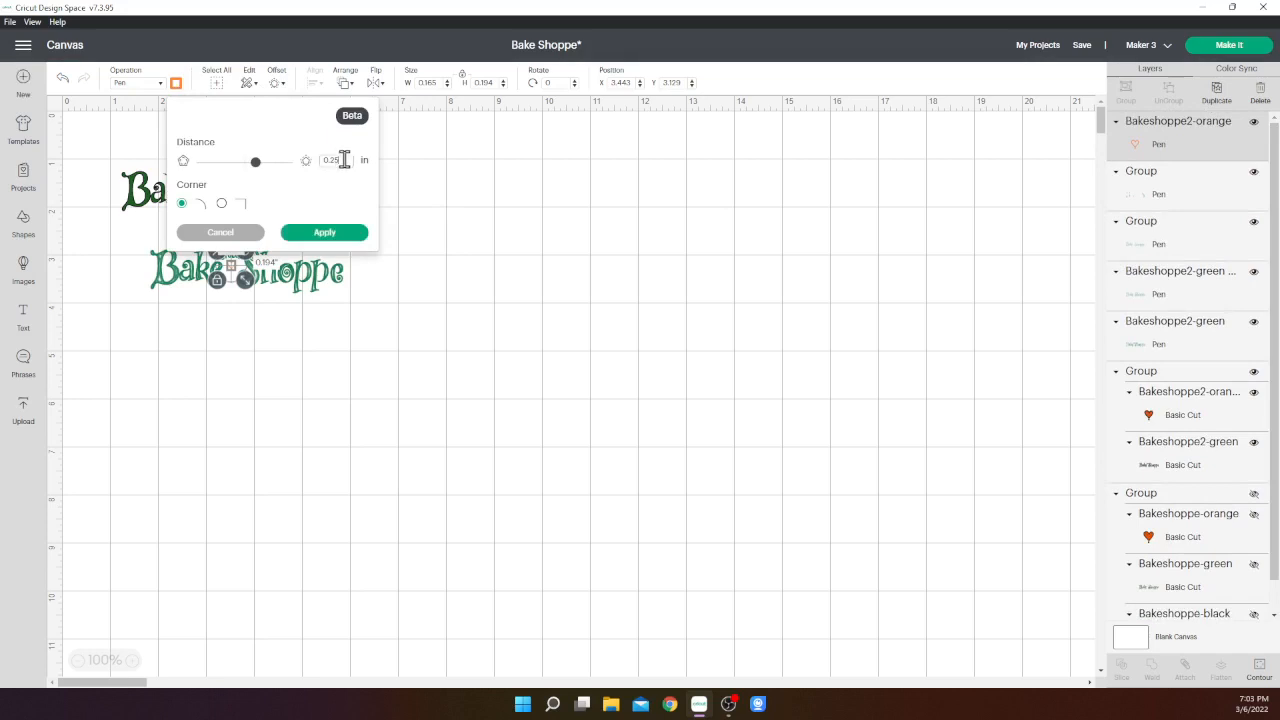
{"action": "left_click_drag", "start_coordinate": [339, 160], "coordinate": [313, 168]}
{"action": "type", "text": "-001"}
{"action": "left_click", "coordinate": [350, 234]}
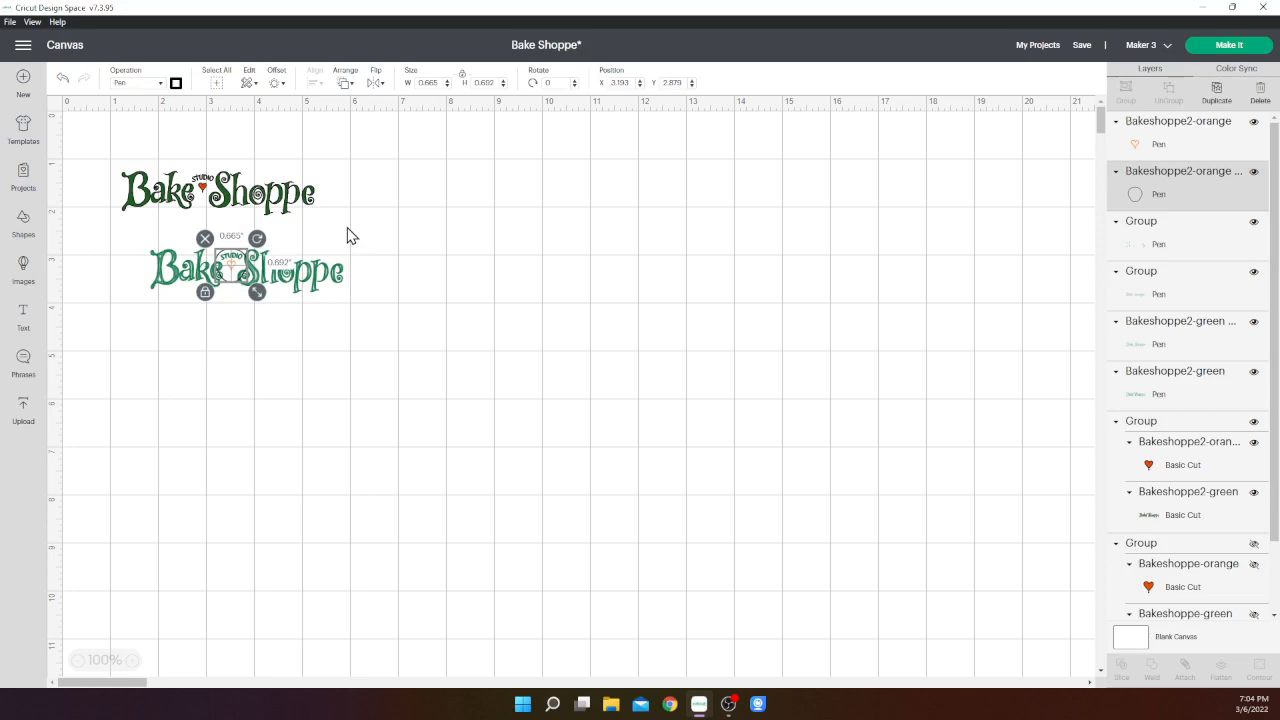
- Delete the oversized offset outline surrounding the orange pen-drawn heart
{"action": "left_click", "coordinate": [205, 240]}
- Preview the -0.01 in inward offset on the orange pen-drawn heart again, then cancel it and deselect the heart
{"action": "left_click", "coordinate": [243, 274]}
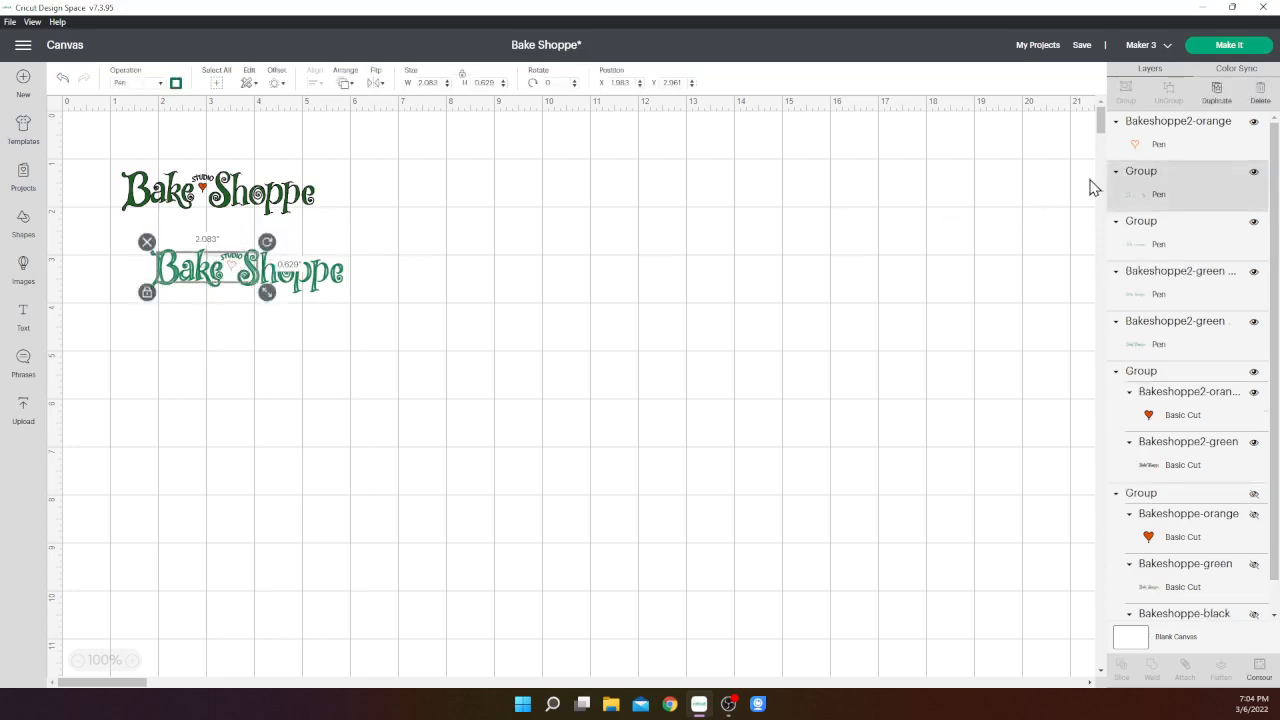
{"action": "left_click", "coordinate": [1157, 160]}
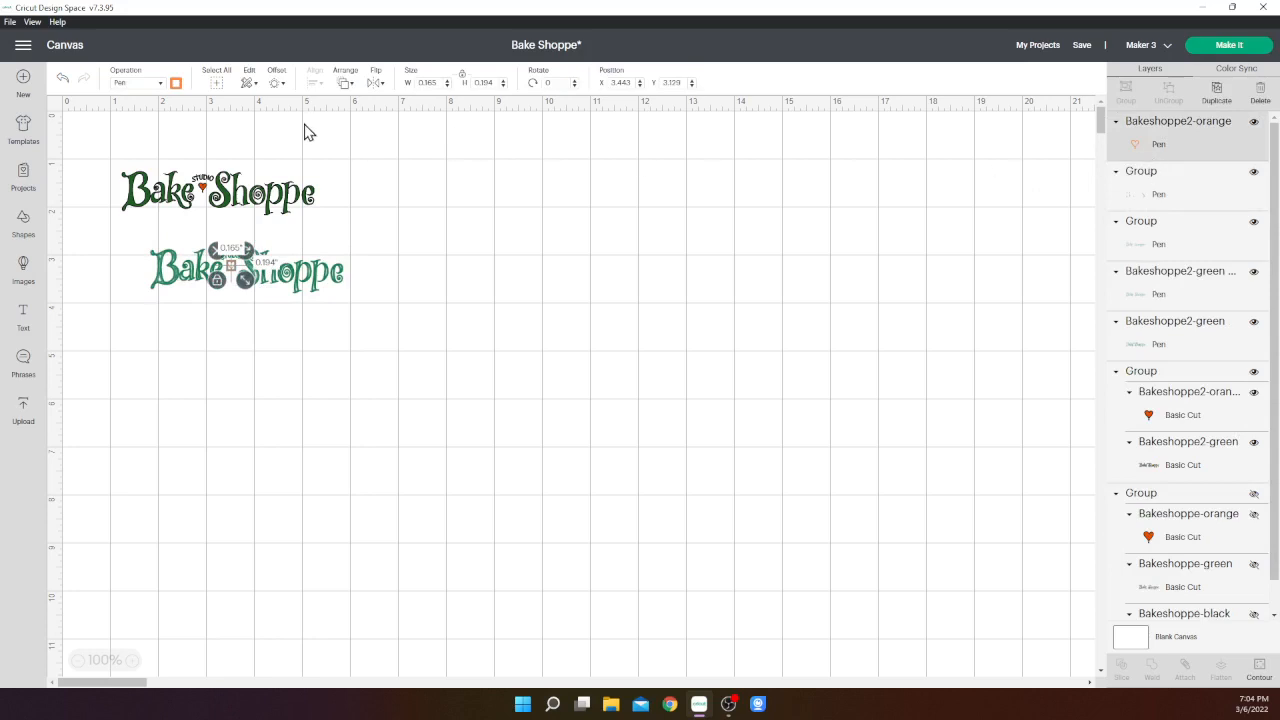
{"action": "left_click", "coordinate": [278, 84]}
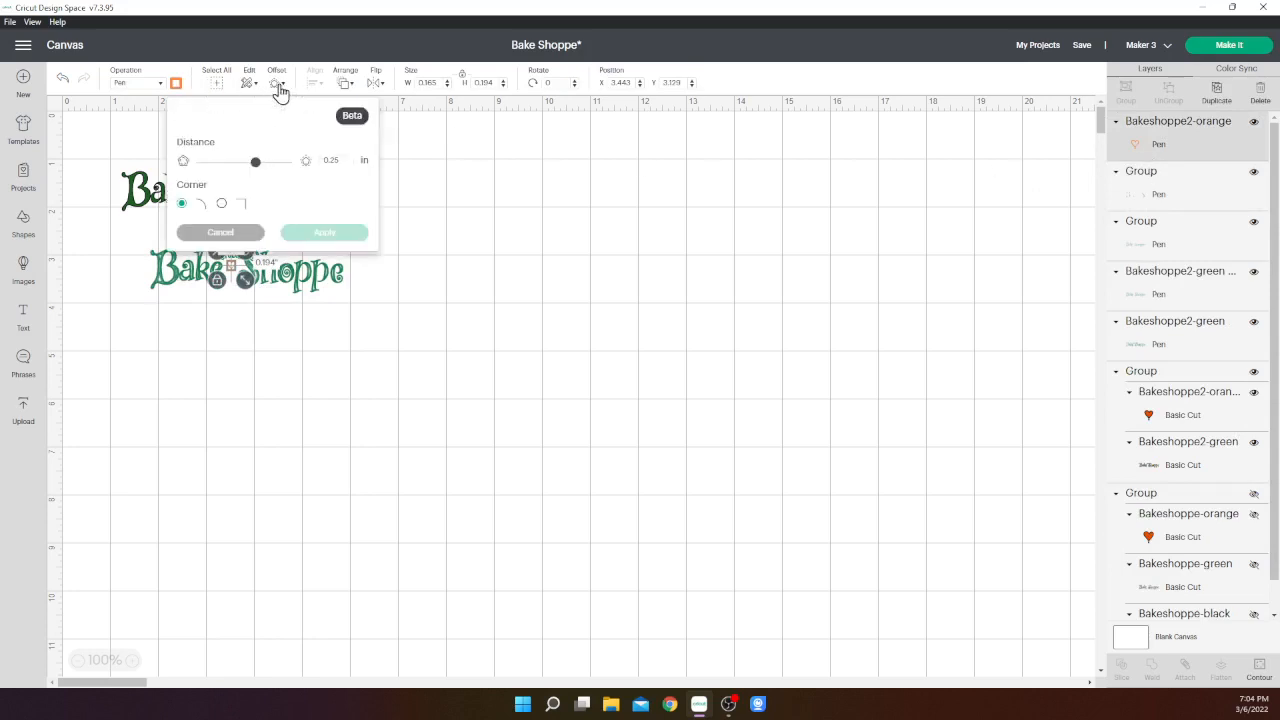
{"action": "left_click_drag", "start_coordinate": [350, 163], "coordinate": [320, 166]}
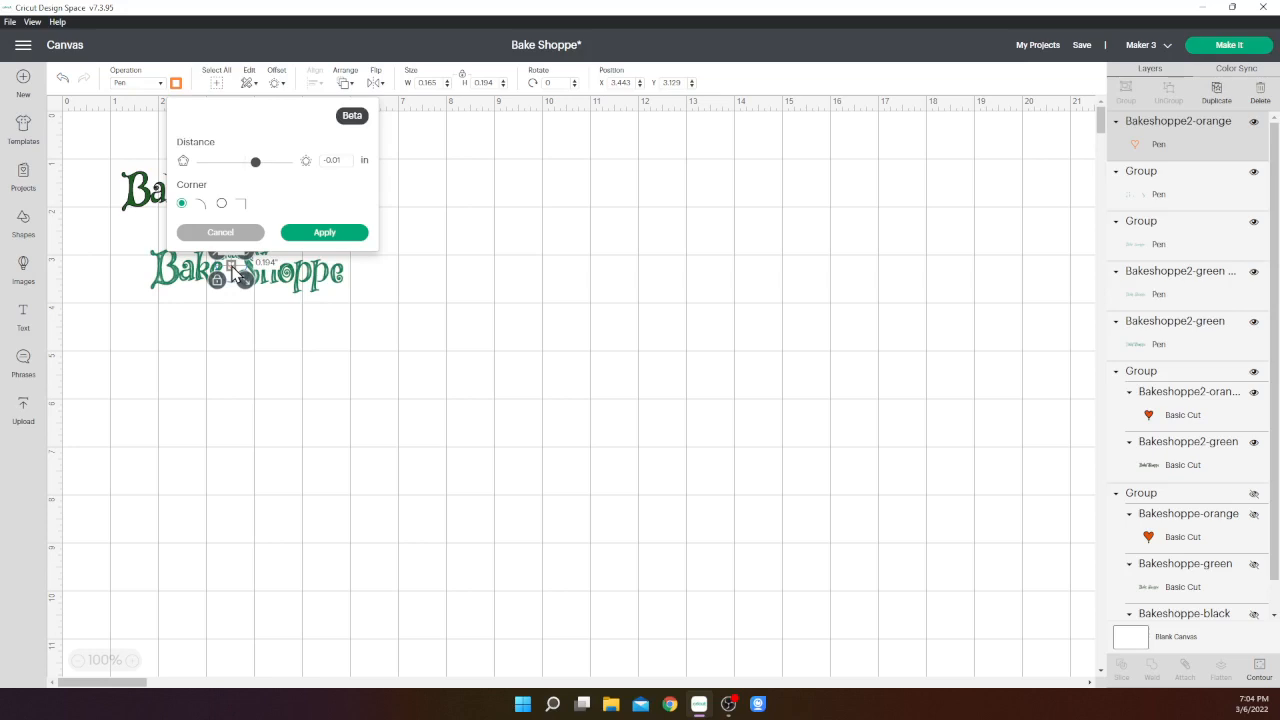
{"action": "left_click", "coordinate": [245, 234]}
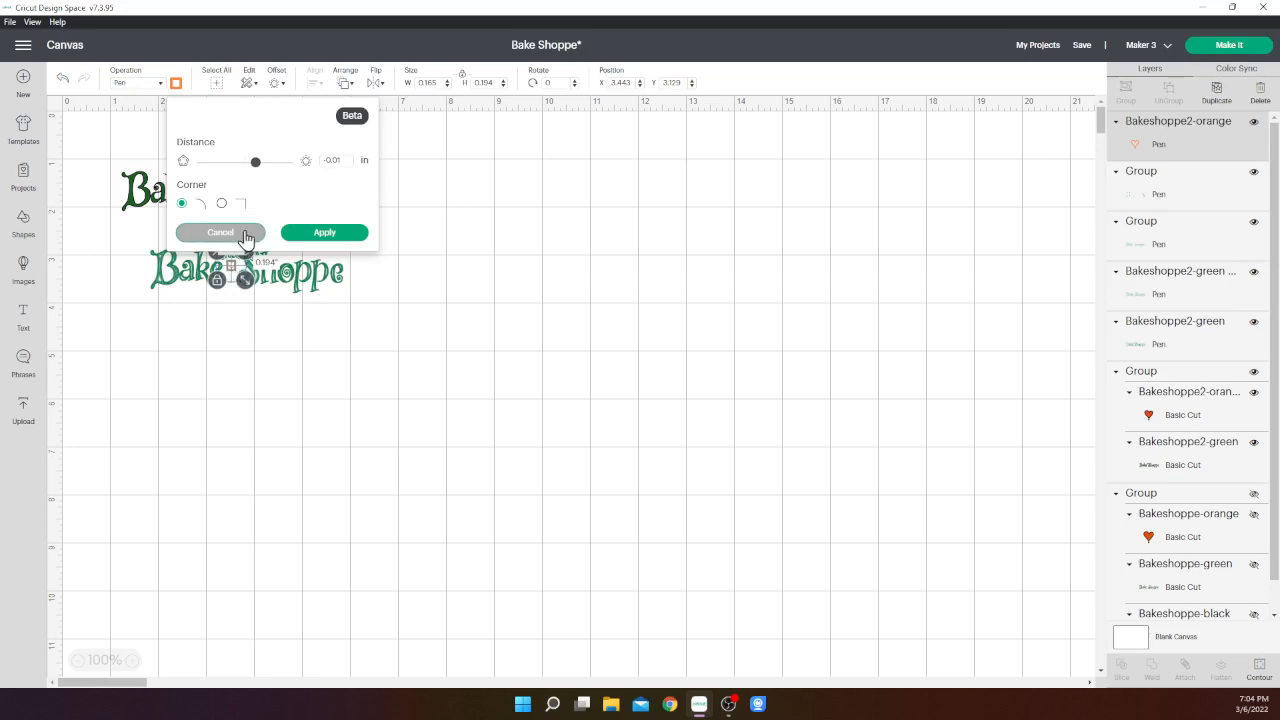
{"action": "left_click", "coordinate": [512, 272]}
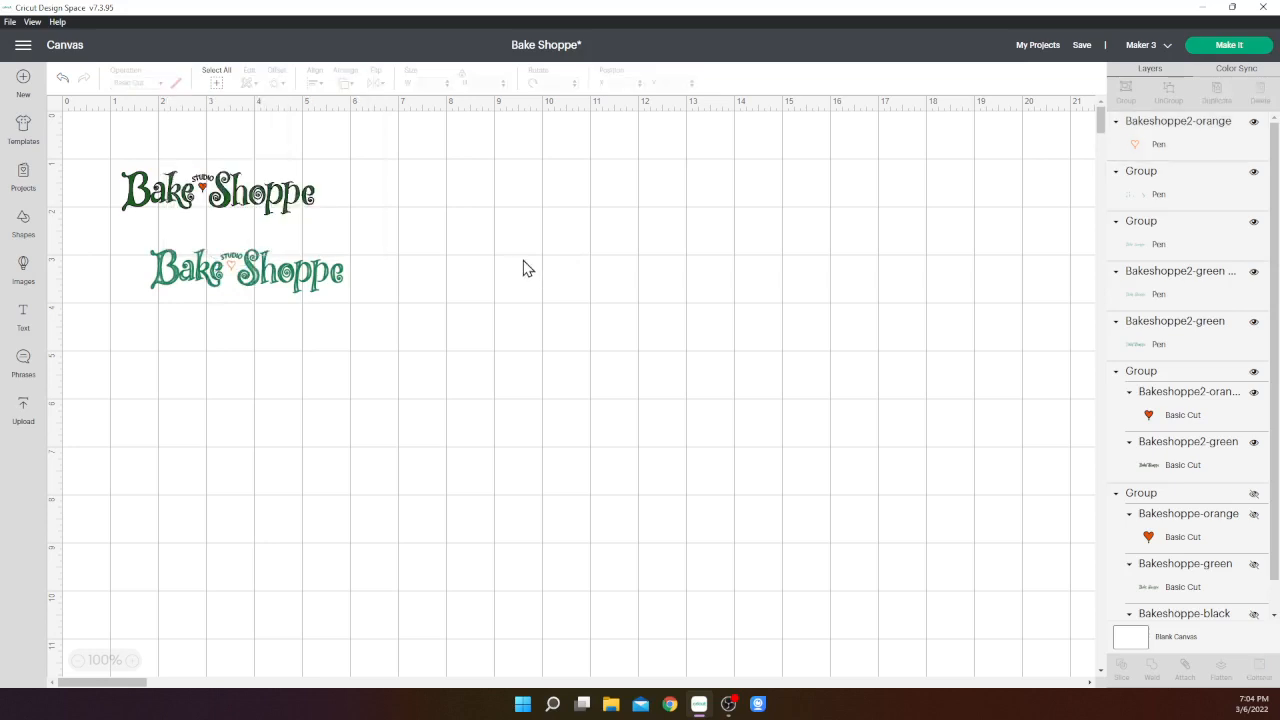
{"action": "left_click", "coordinate": [232, 272]}
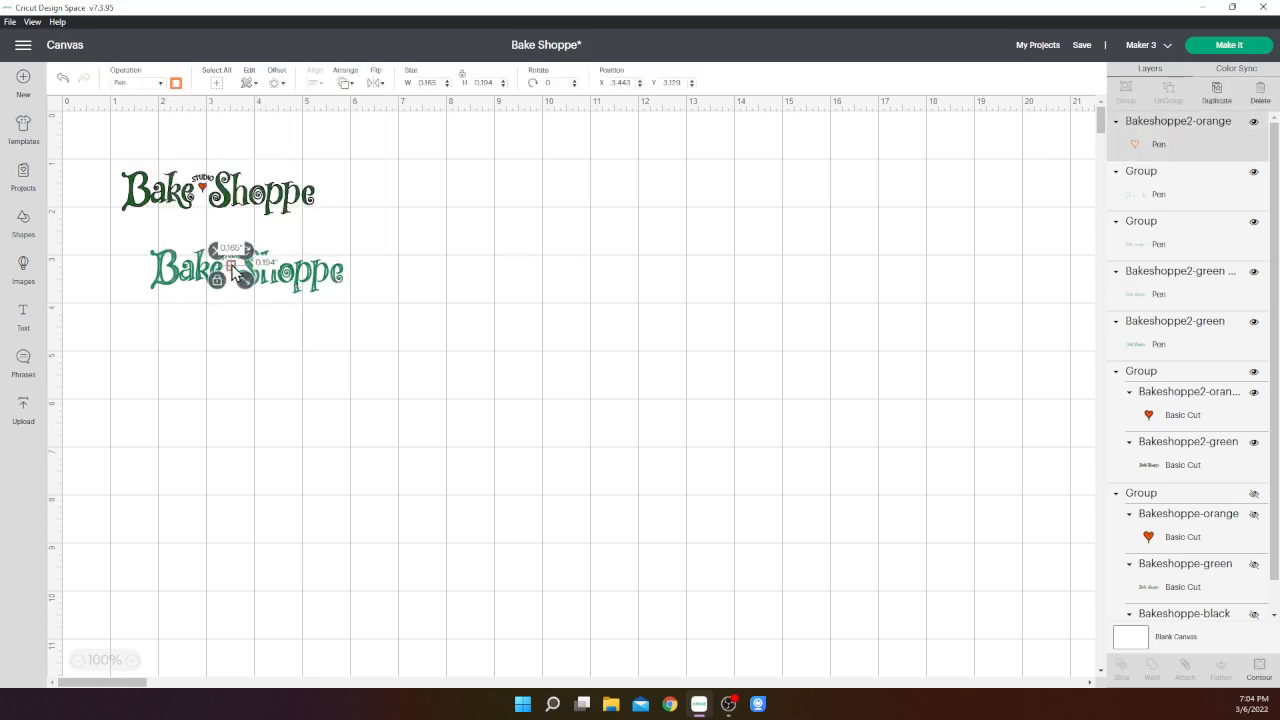
{"action": "left_click", "coordinate": [429, 284]}
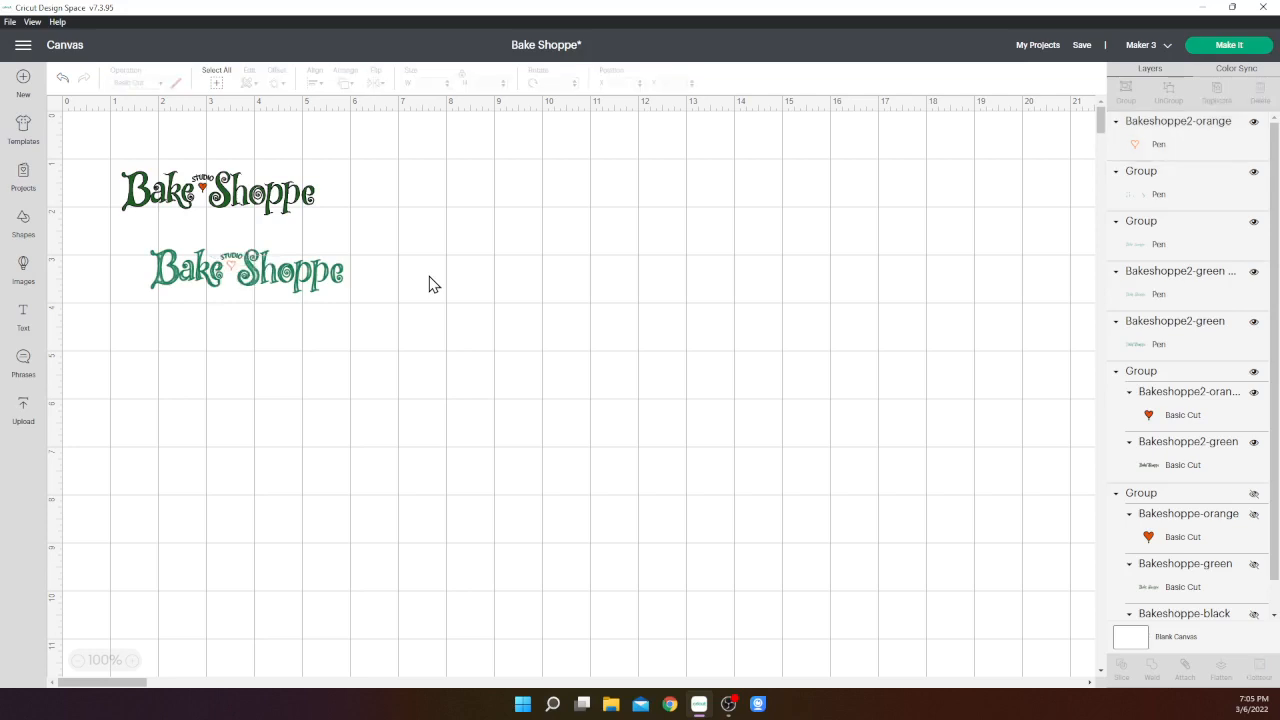